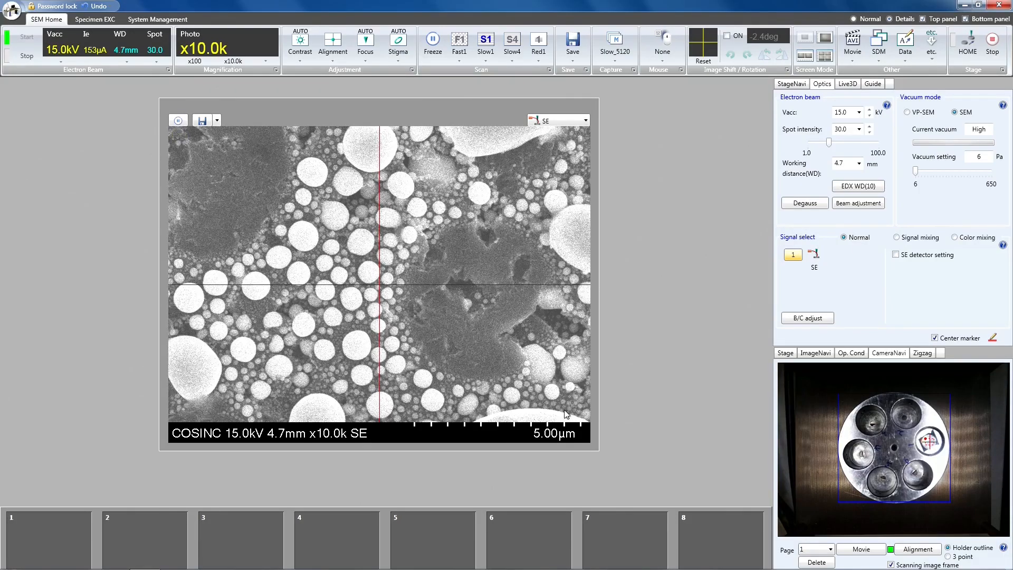
# Move the stage to the EDX height of Z 10 mm
pyautogui.click(786, 353)
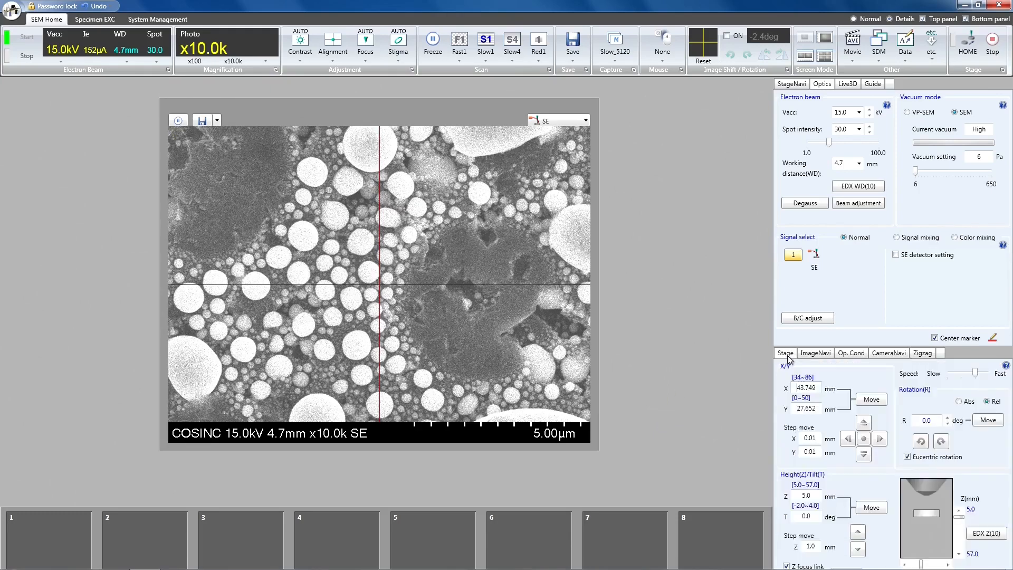
pyautogui.doubleClick(799, 494)
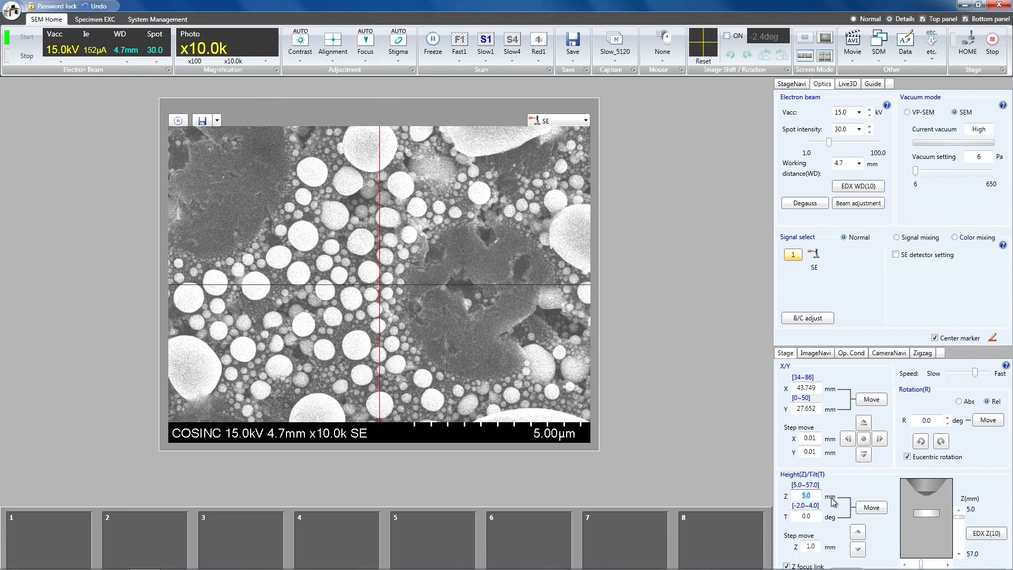
pyautogui.write('10')
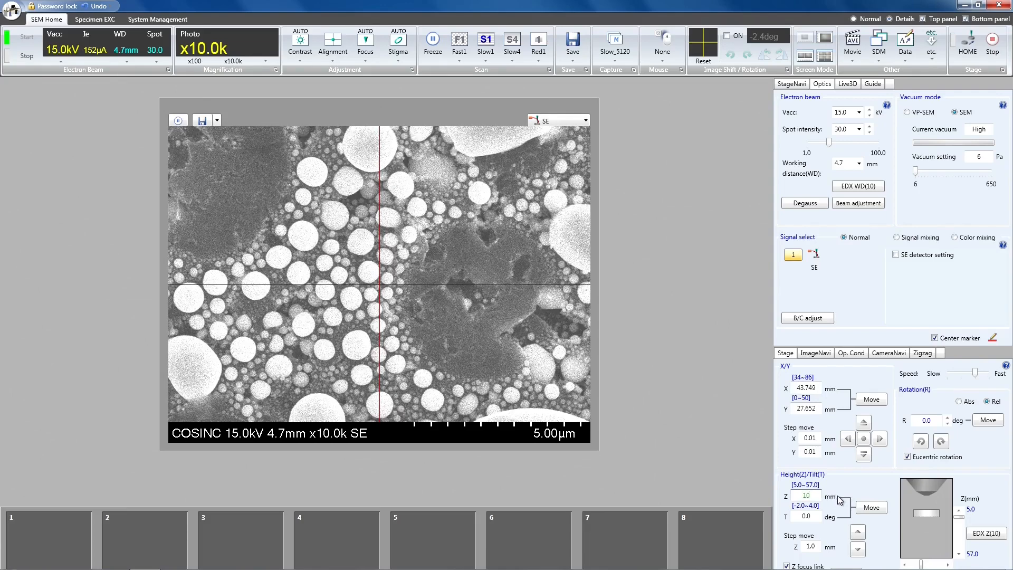
pyautogui.click(982, 533)
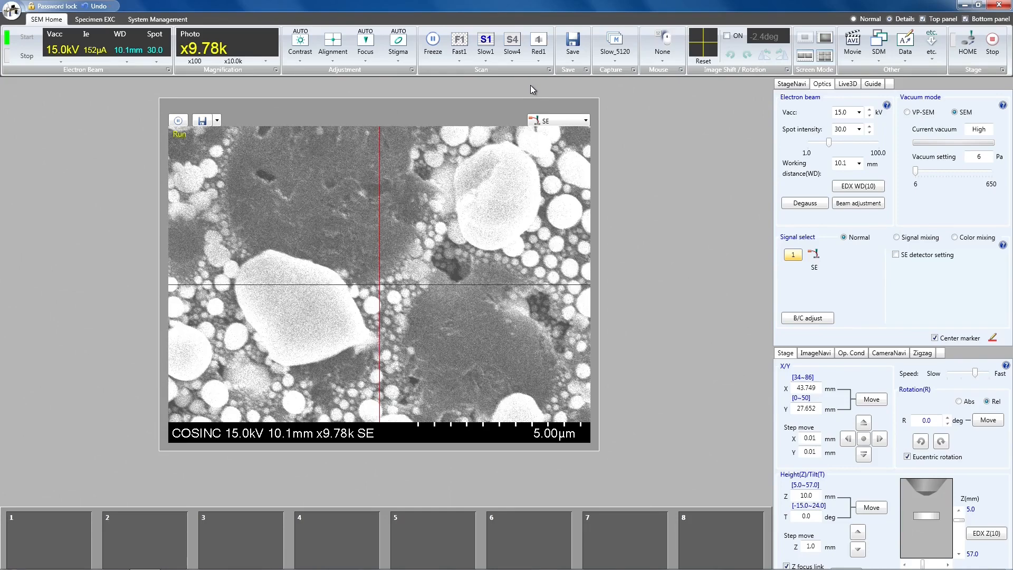
# Scan a reduced area of the specimen with Red1 and return to the Fast1 full-frame scan
pyautogui.click(538, 42)
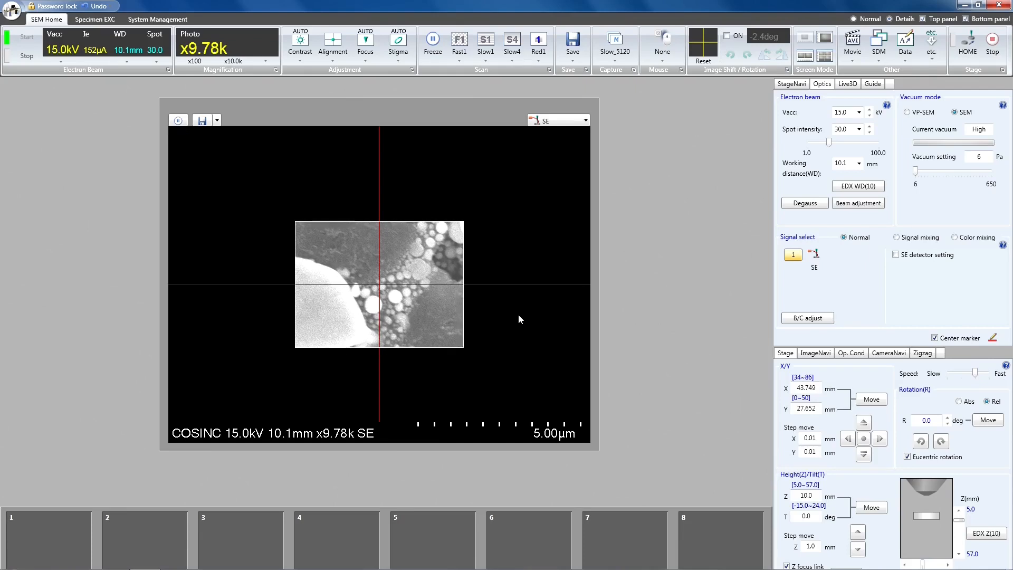
pyautogui.click(461, 43)
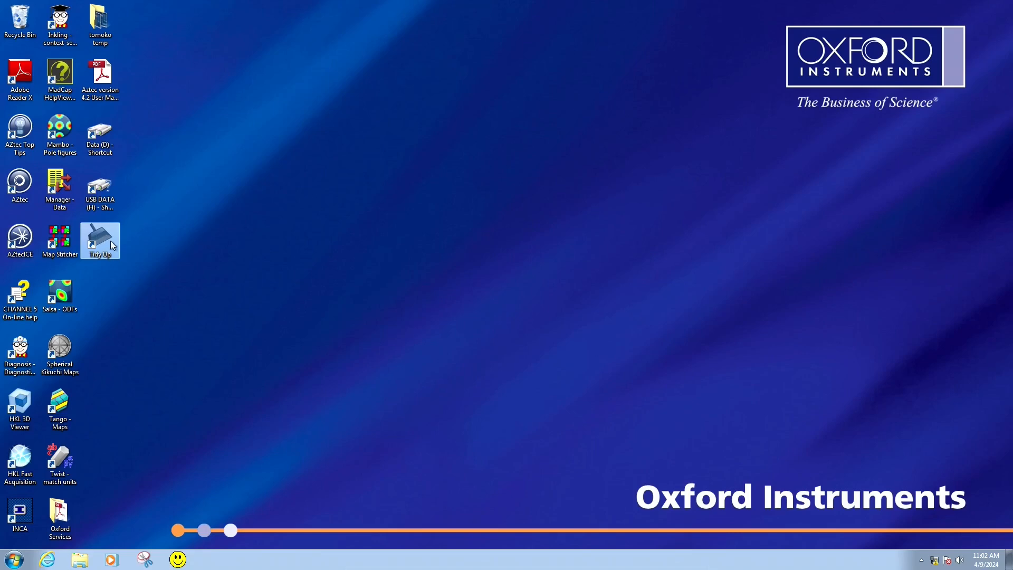
# Switch to AZtec and start a new project, setting its location to the operator's personal folder on the Data (D:) drive
pyautogui.doubleClick(30, 184)
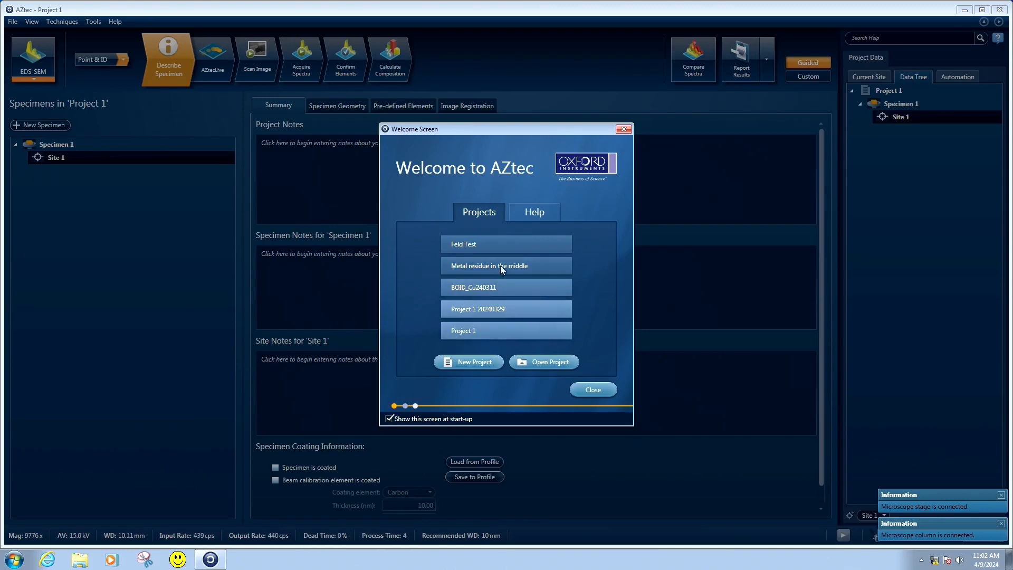
pyautogui.click(478, 364)
pyautogui.moveTo(452, 184); pyautogui.dragTo(417, 188)
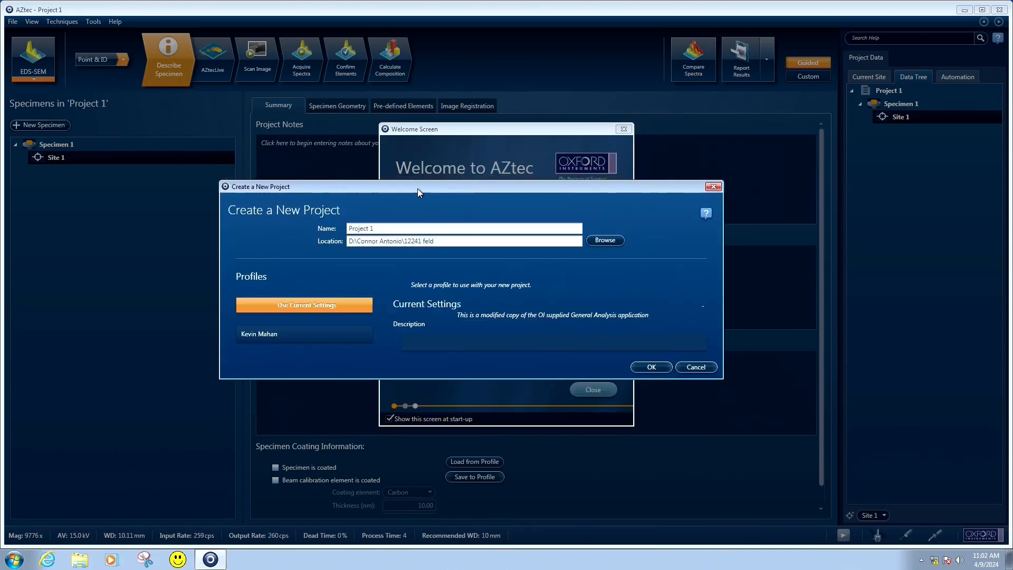
pyautogui.click(605, 240)
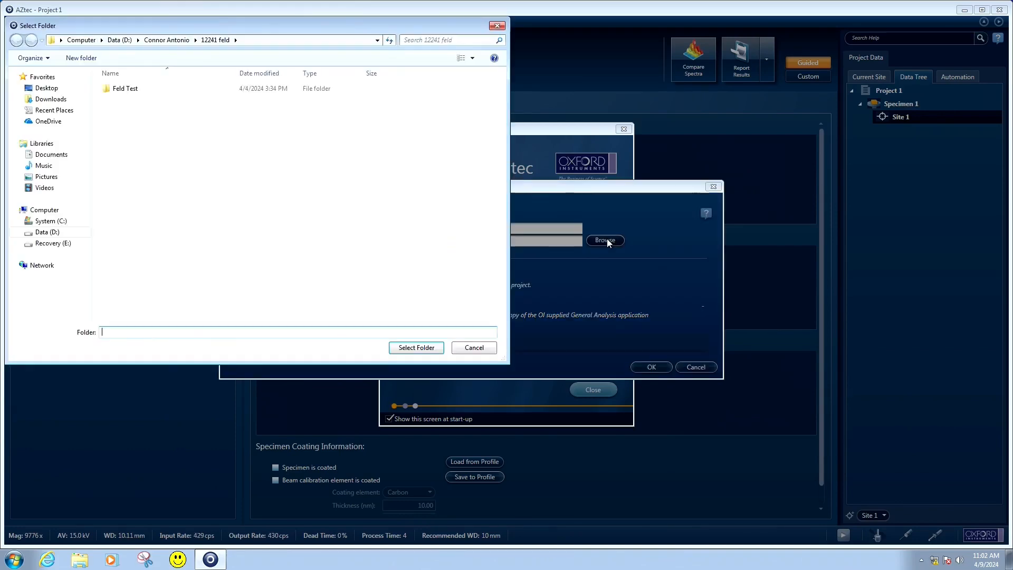
pyautogui.click(121, 40)
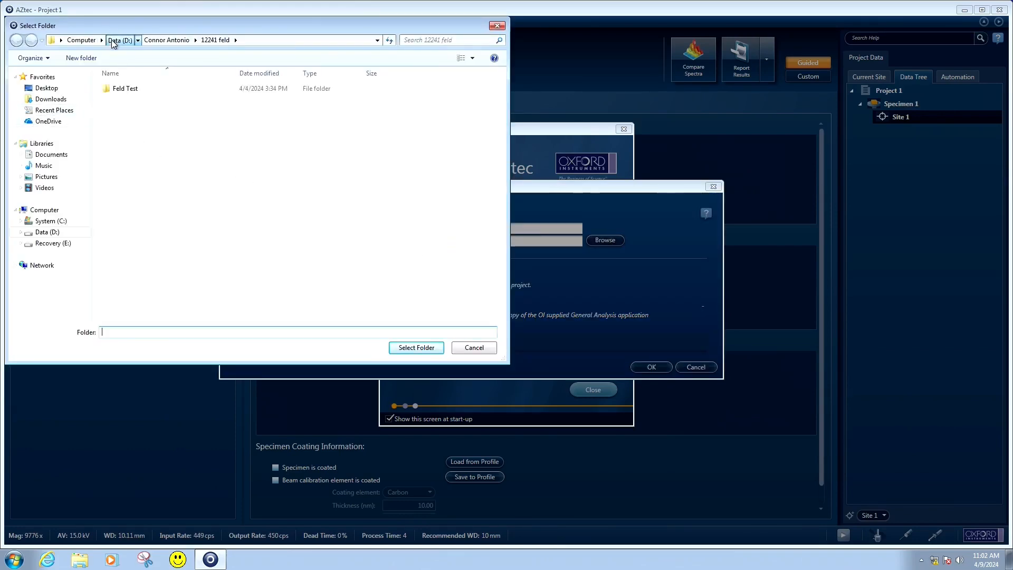
pyautogui.doubleClick(136, 111)
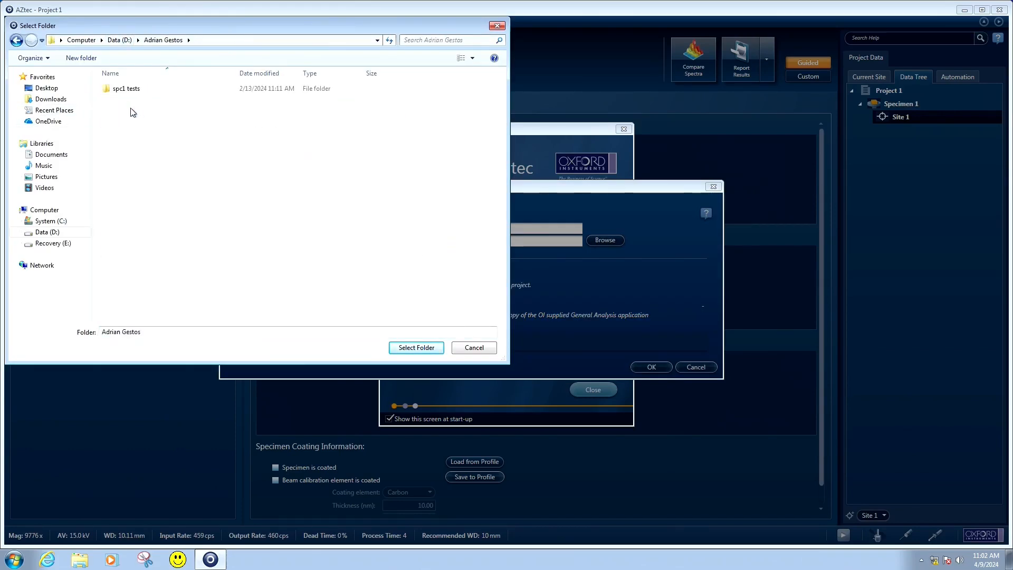
pyautogui.click(416, 347)
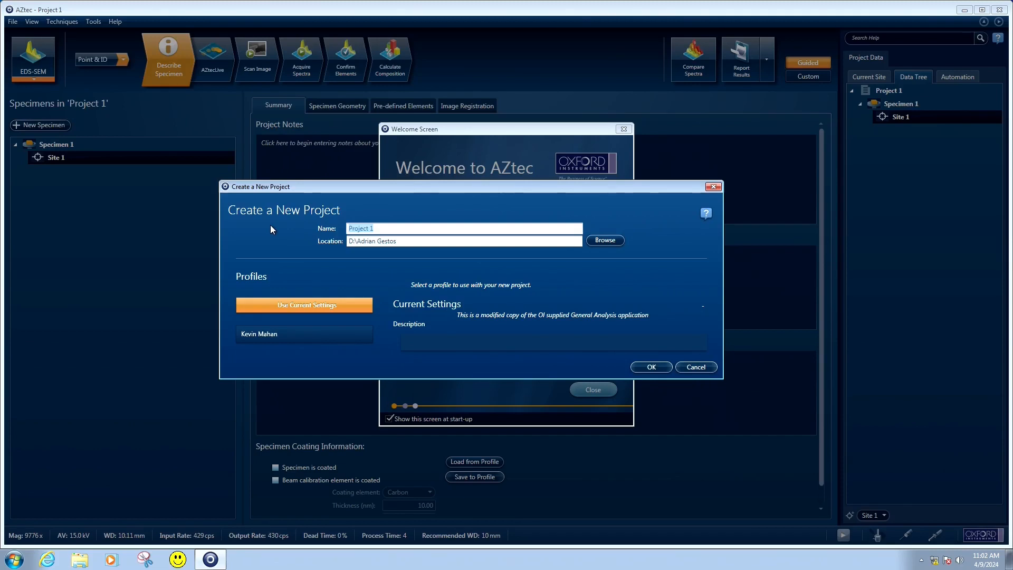
# Name the new project Demonstration and create it with the current settings
pyautogui.write('C')
pyautogui.press('BackSpace')
pyautogui.write('Demonstr')
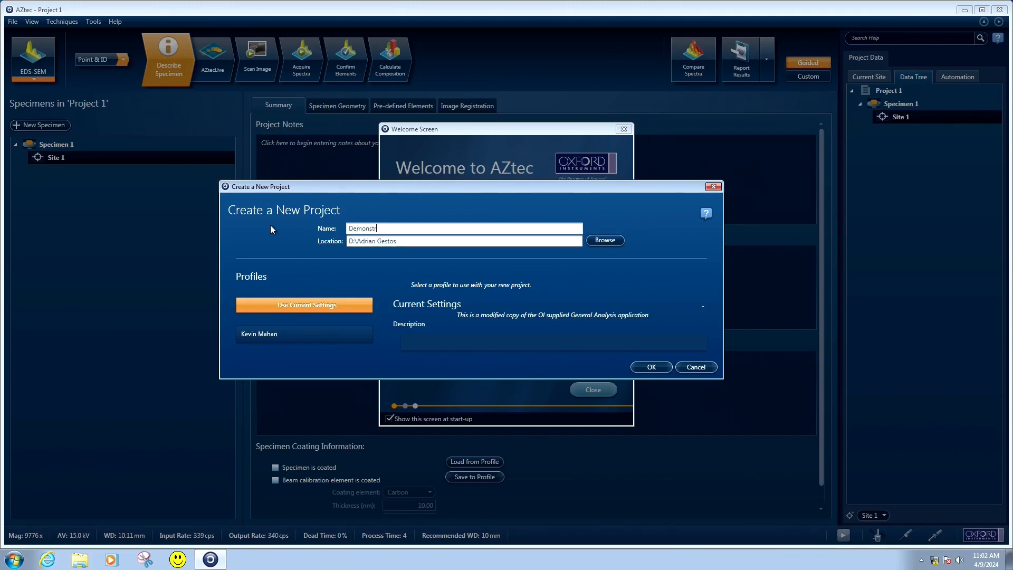
pyautogui.write('ation')
pyautogui.click(648, 368)
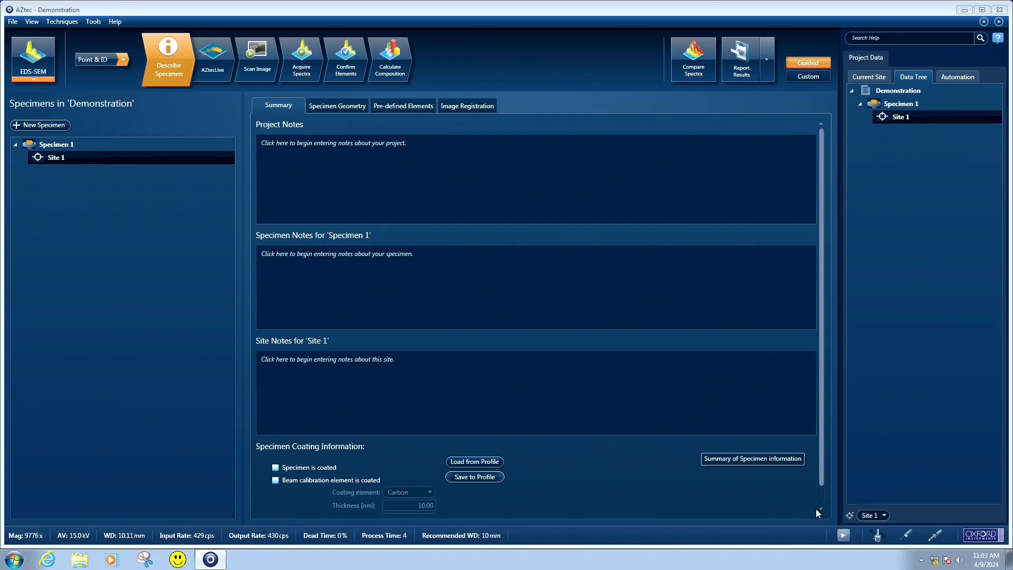
# Insert the EDS detector fully and close its detector control
pyautogui.click(906, 536)
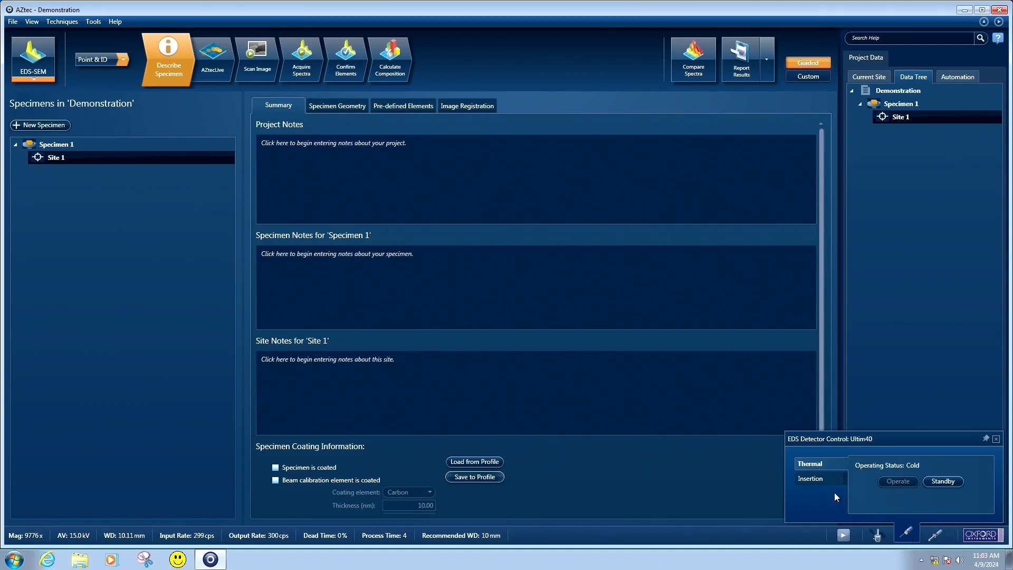
pyautogui.click(819, 479)
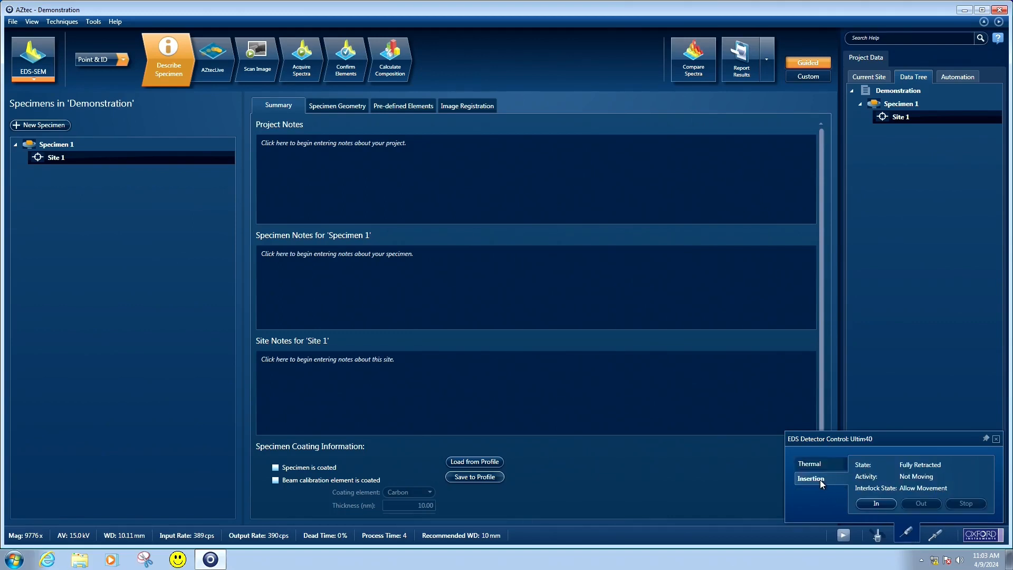
pyautogui.click(879, 505)
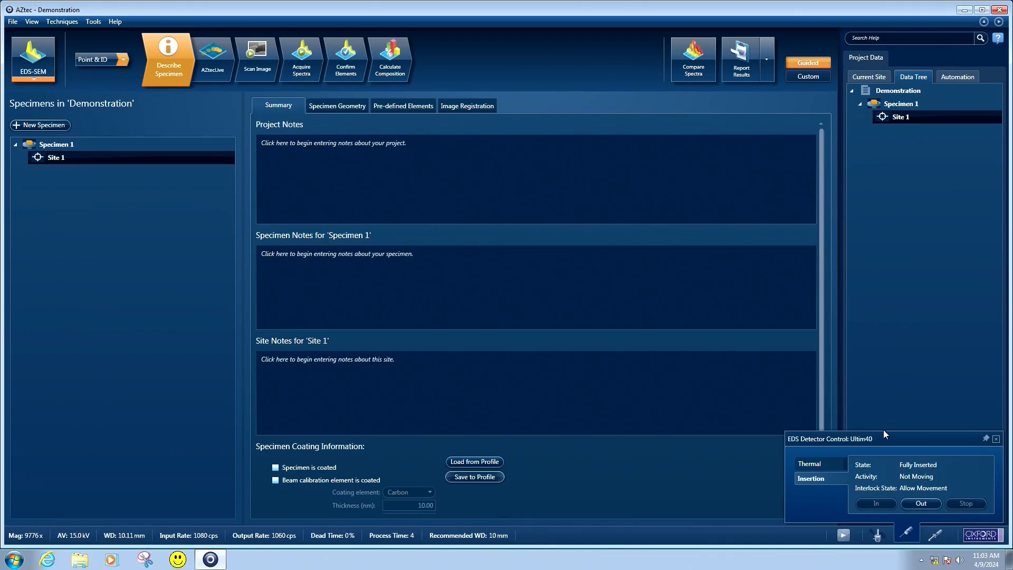
pyautogui.click(995, 438)
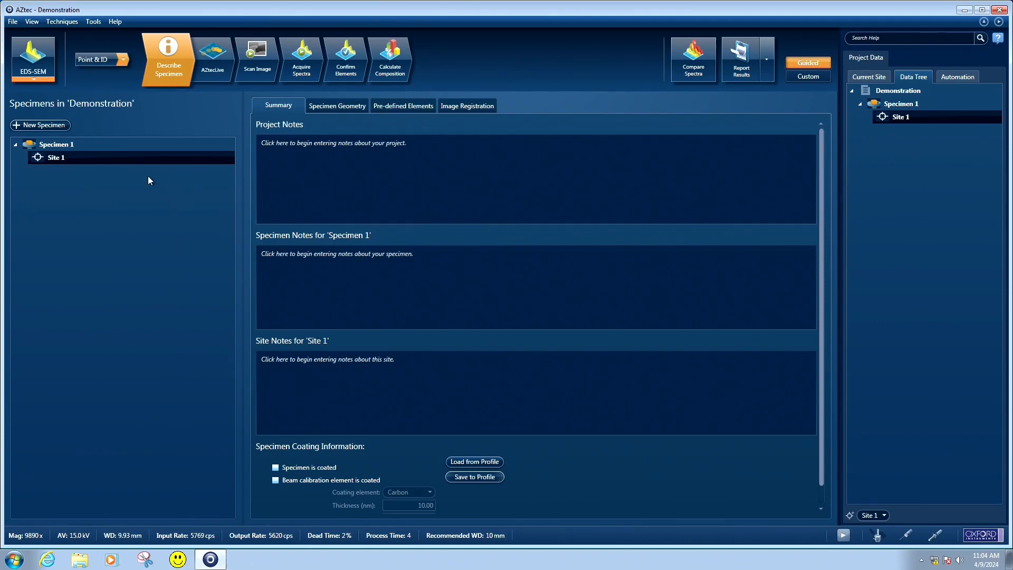
# Rename Specimen 1 to Standard and select its Site 1
pyautogui.click(88, 147)
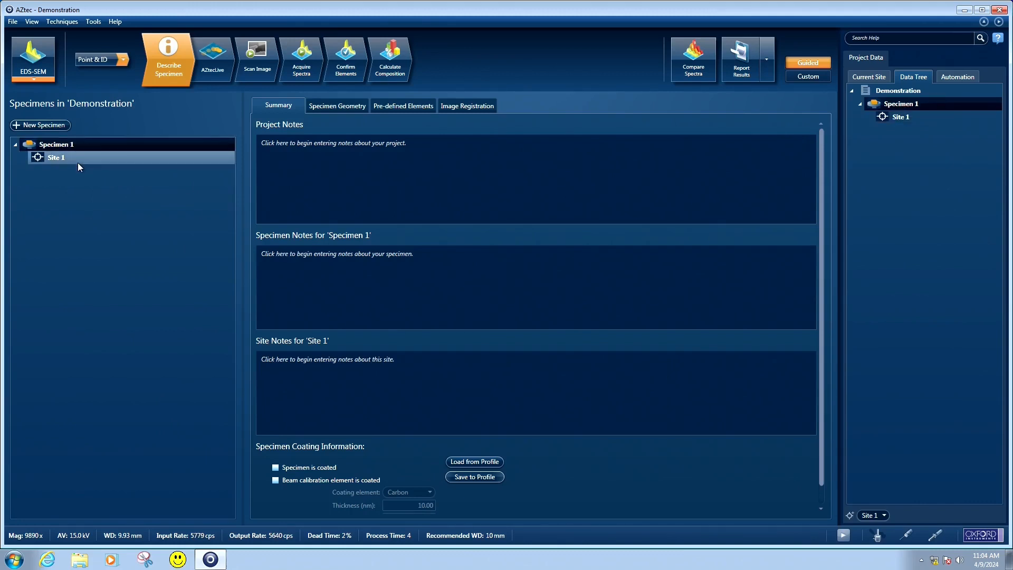
pyautogui.rightClick(76, 144)
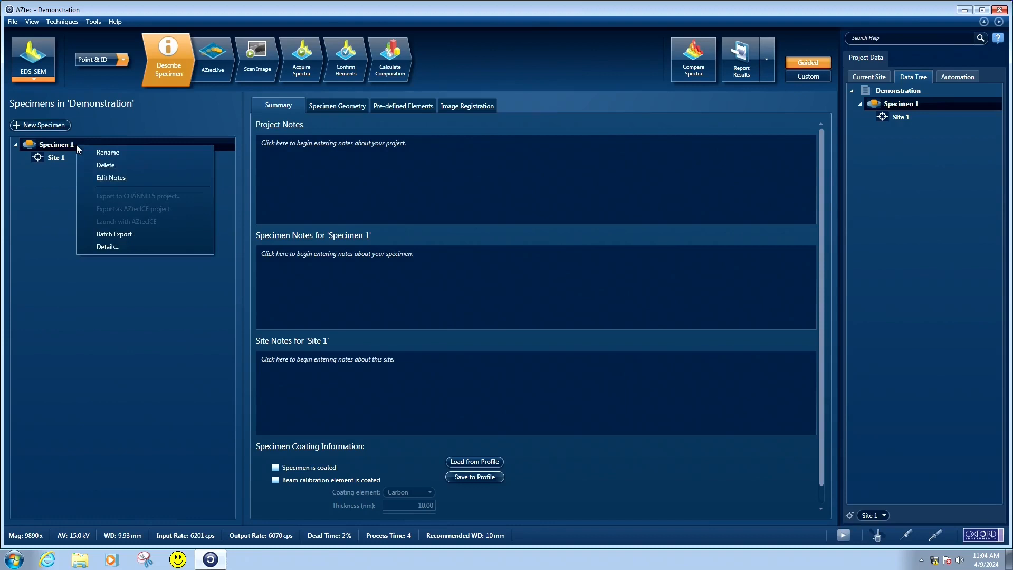
pyautogui.click(104, 152)
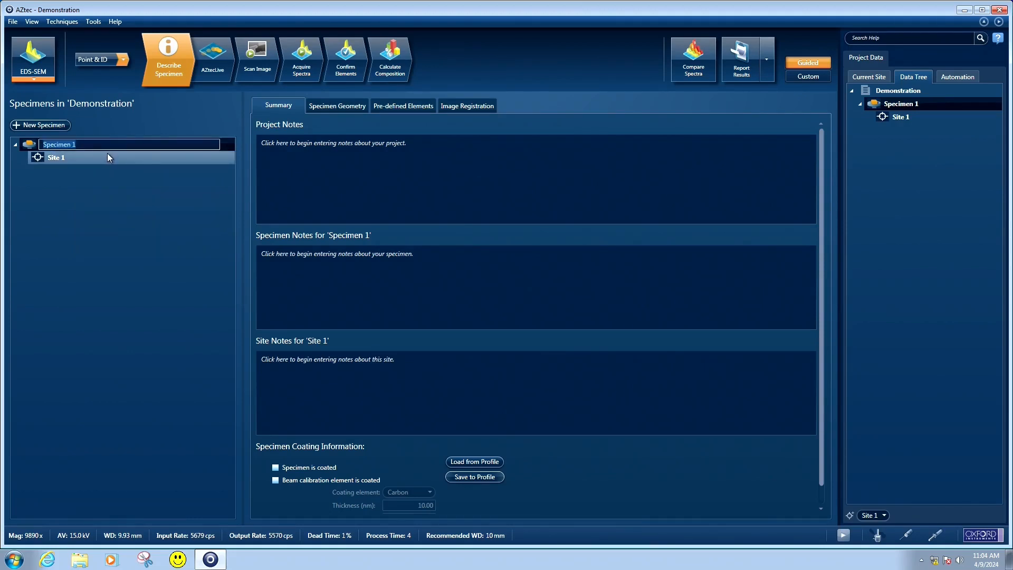
pyautogui.write('STANDA')
pyautogui.press('BackSpace')
pyautogui.press('BackSpace')
pyautogui.press('BackSpace')
pyautogui.press('BackSpace')
pyautogui.press('BackSpace')
pyautogui.write('tandard')
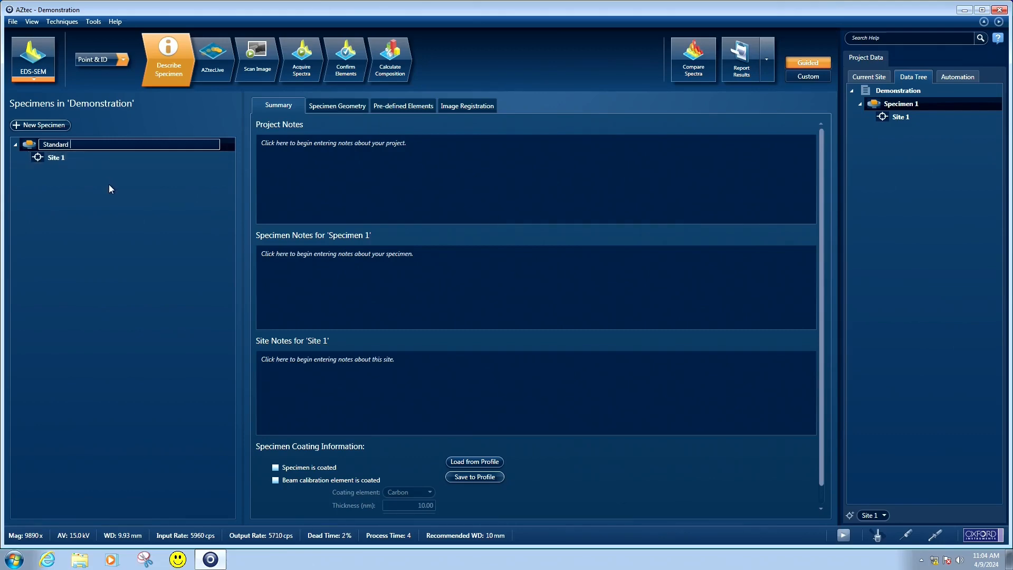
pyautogui.click(78, 157)
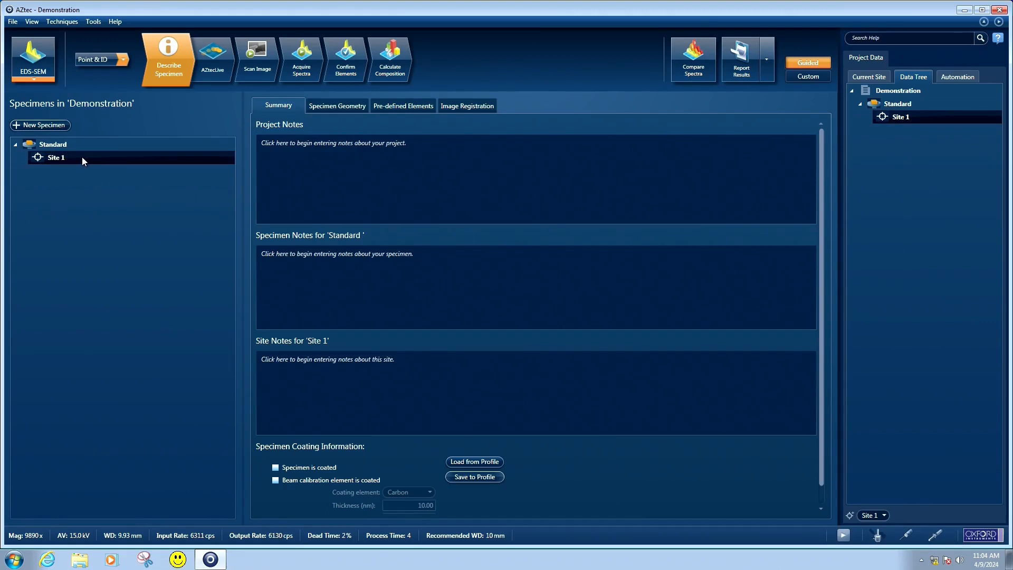
pyautogui.click(306, 467)
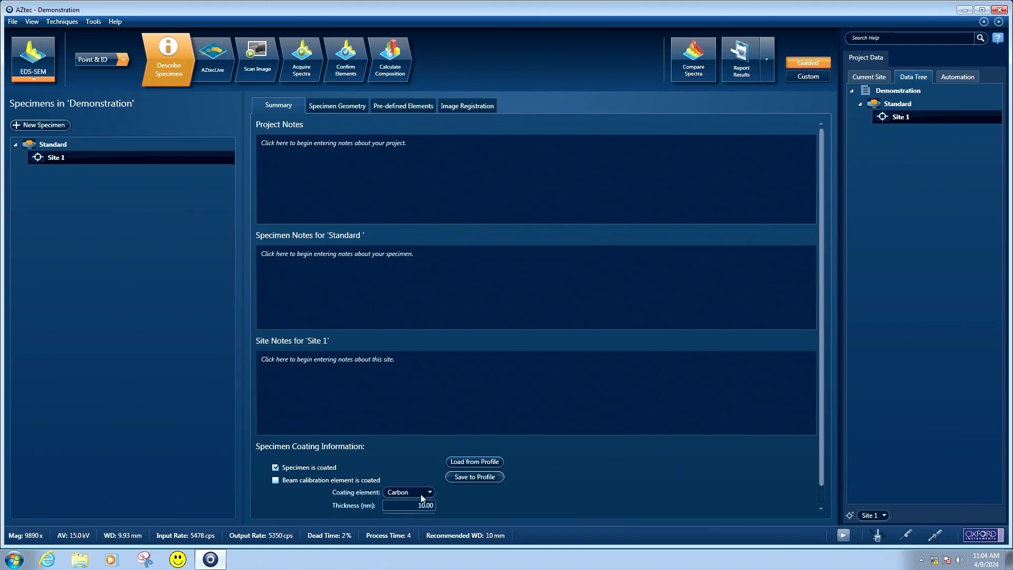
pyautogui.click(421, 493)
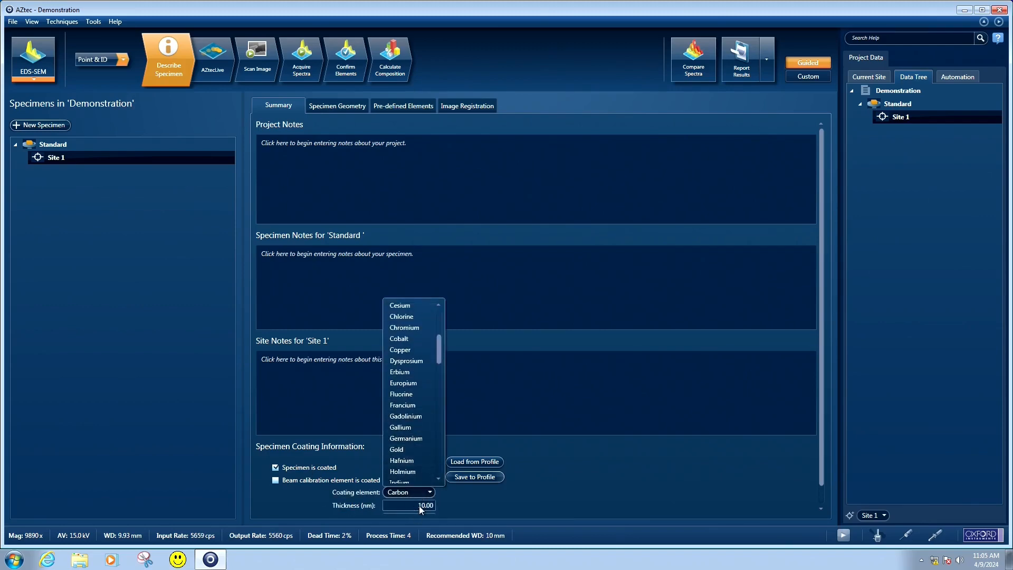
pyautogui.click(440, 504)
pyautogui.click(280, 466)
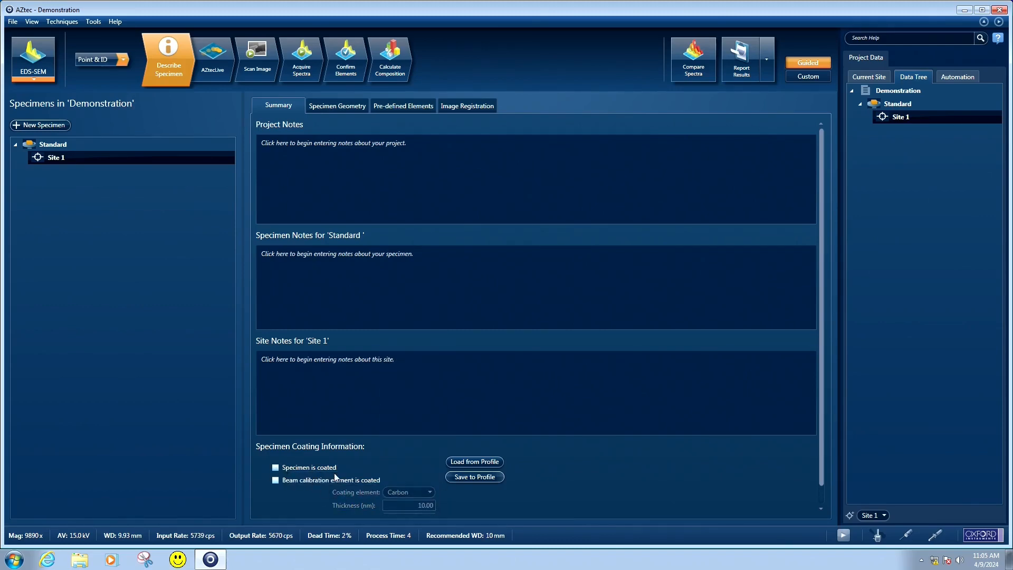
# Check the pre-defined elements and the image scan settings, and scan an electron image of Site 1
pyautogui.click(401, 107)
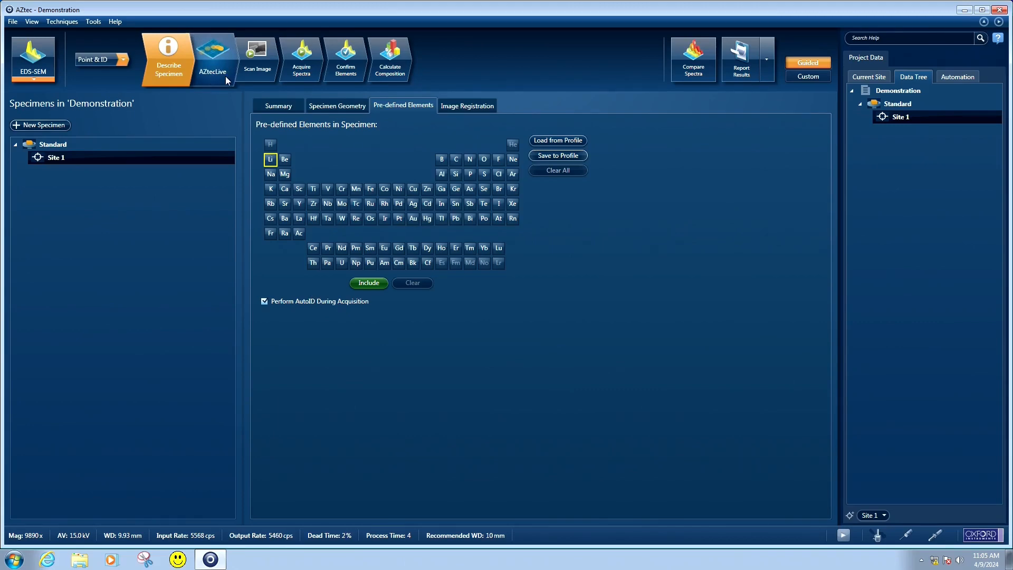
pyautogui.click(259, 68)
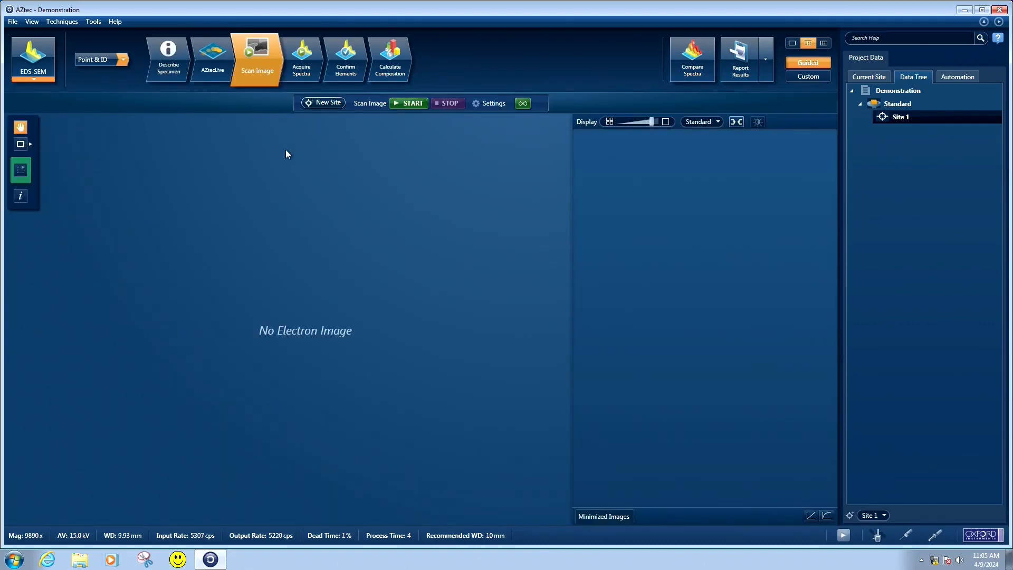
pyautogui.click(484, 106)
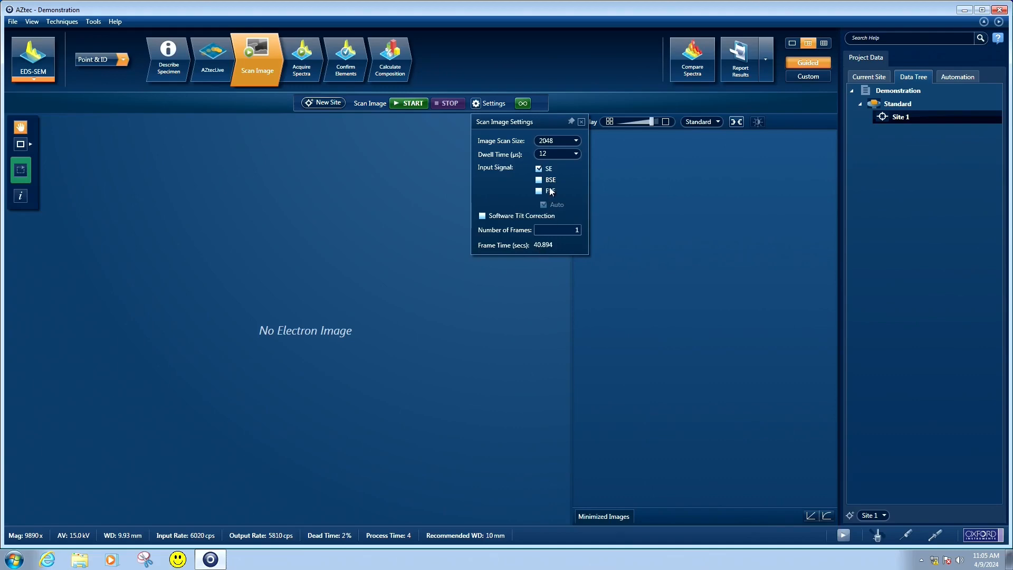
pyautogui.click(556, 143)
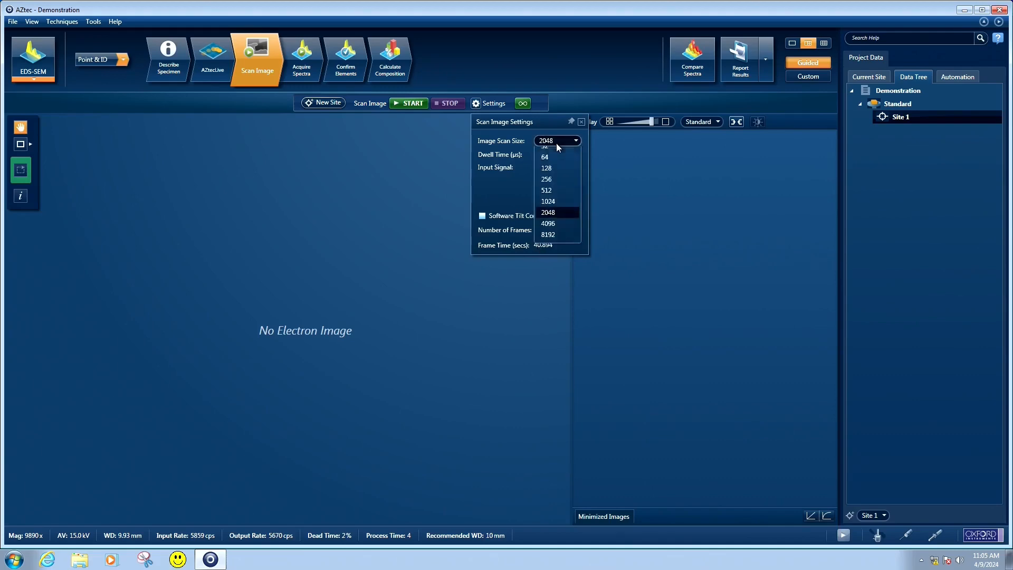
pyautogui.click(556, 143)
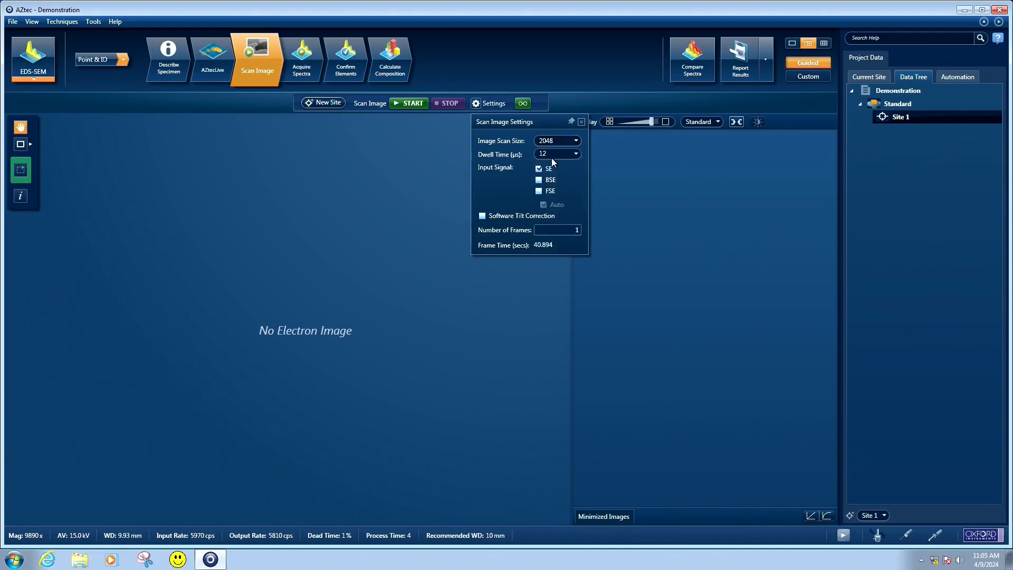
pyautogui.click(415, 237)
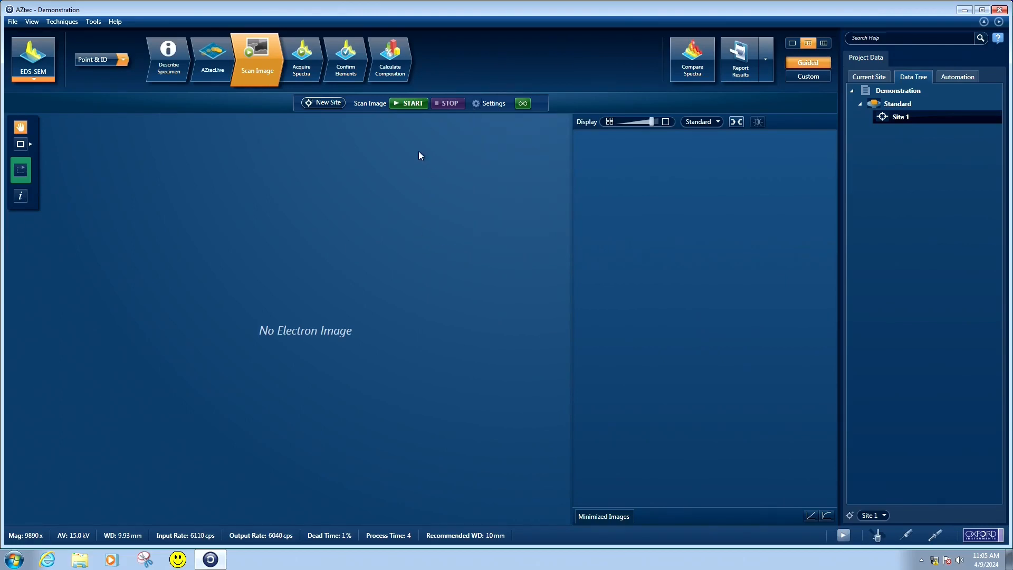
pyautogui.click(410, 103)
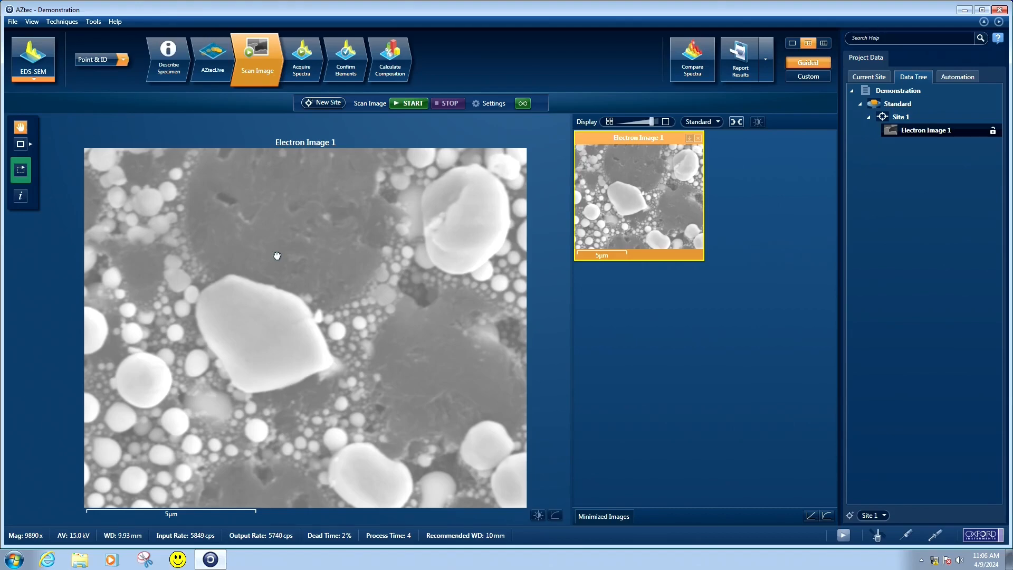
pyautogui.click(118, 59)
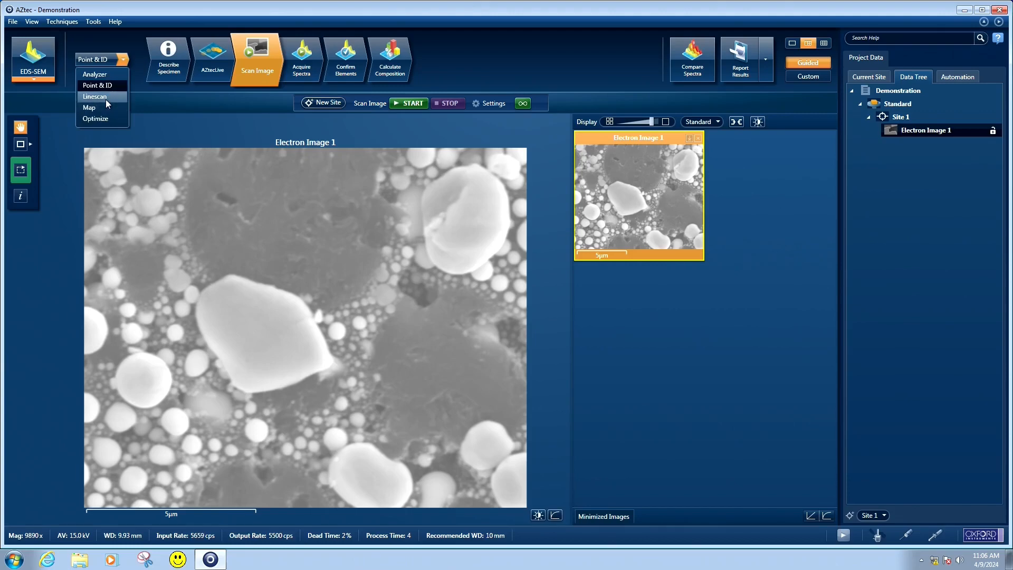
pyautogui.click(122, 59)
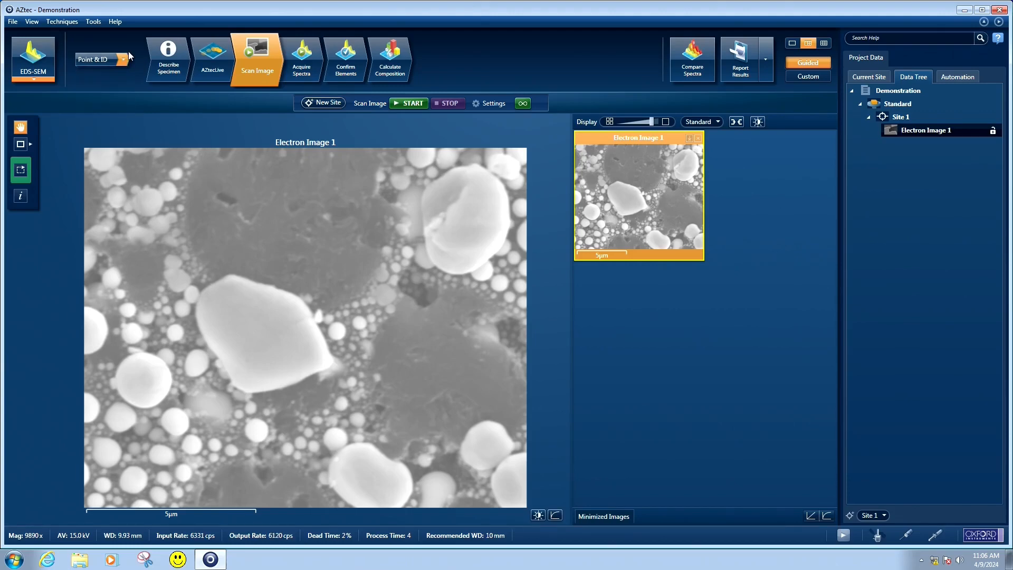
# Set up spectrum acquisition from single points and check the EDS spectrum acquisition settings
pyautogui.click(302, 69)
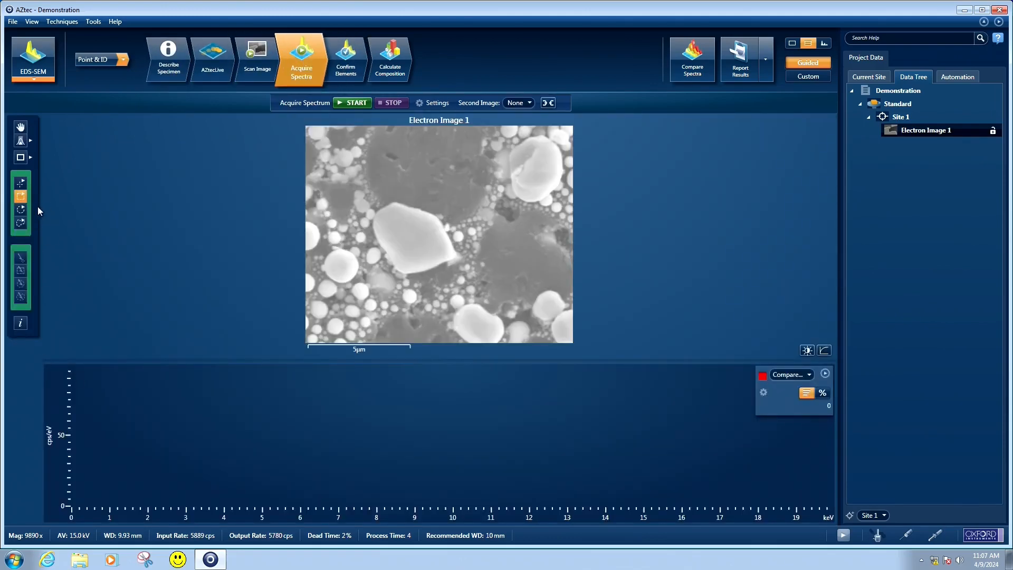
pyautogui.click(21, 185)
pyautogui.click(428, 104)
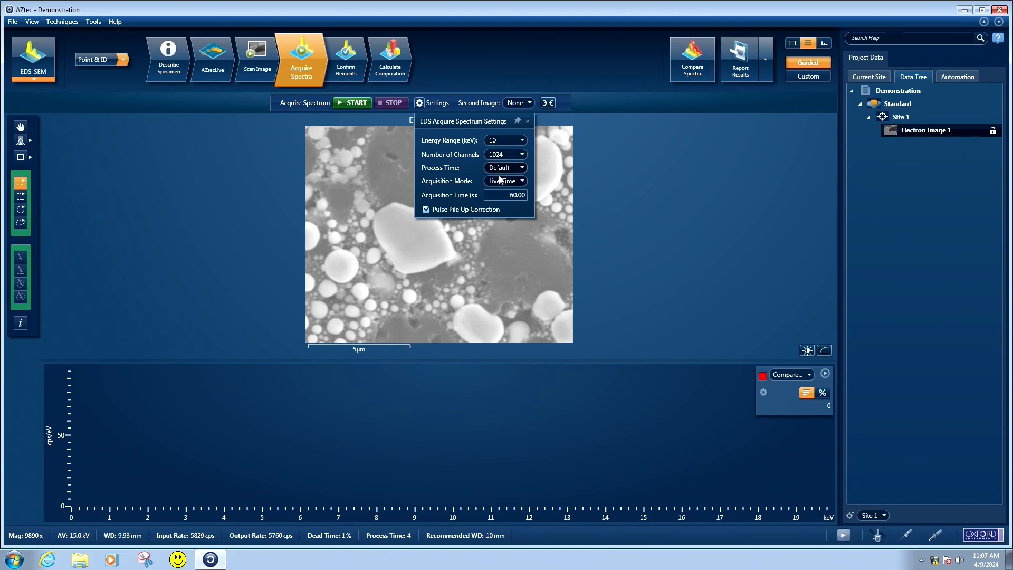
pyautogui.click(527, 123)
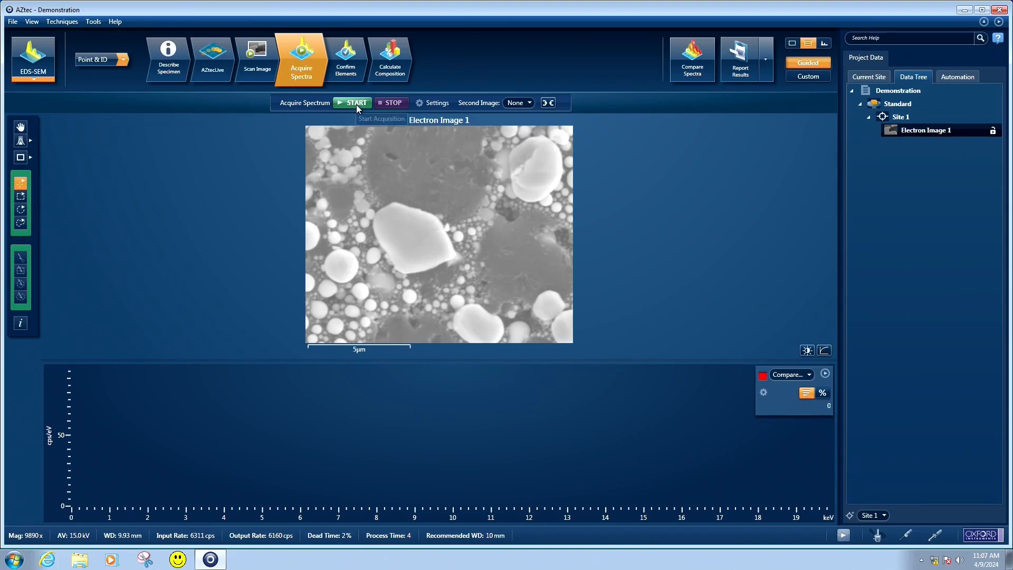
# Acquire point spectra on the large central particle, the dark area above it and the round particle to its lower left
pyautogui.click(414, 239)
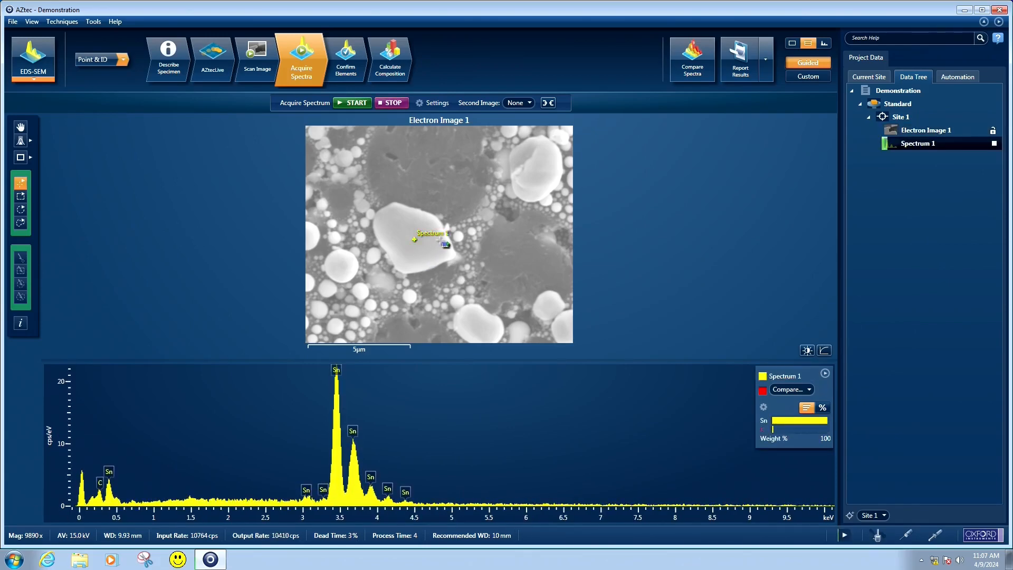
pyautogui.click(426, 161)
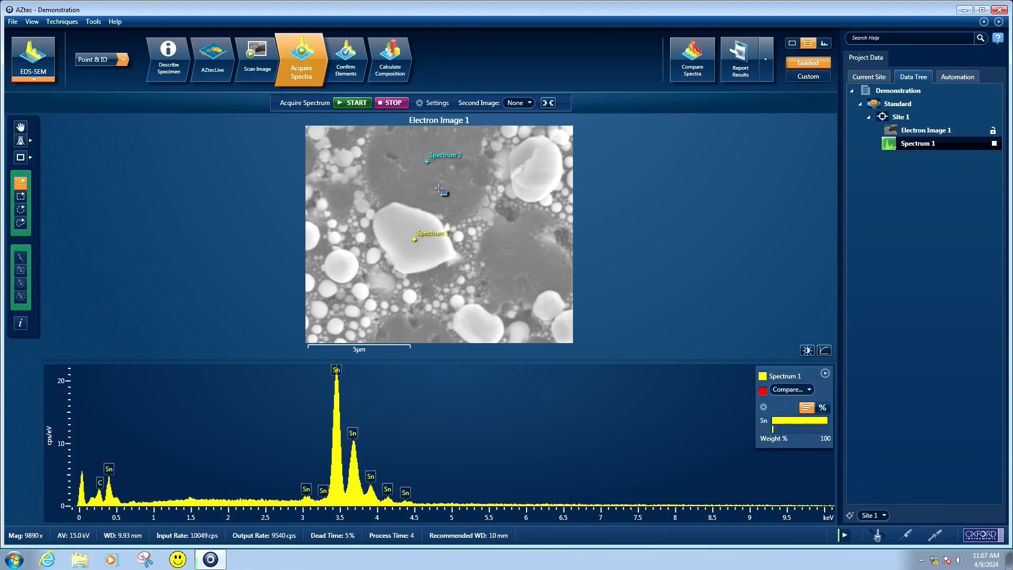
pyautogui.click(342, 265)
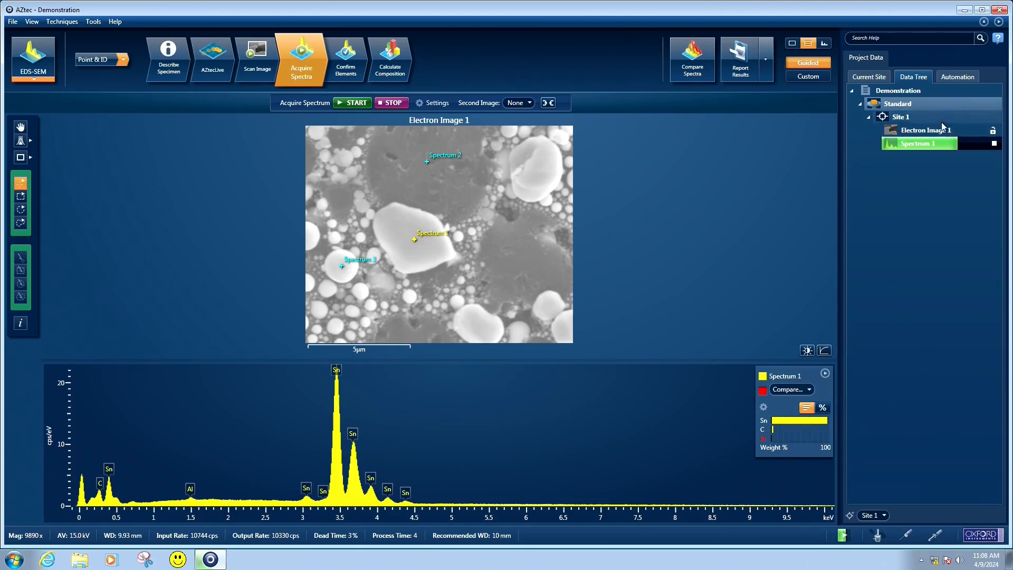
pyautogui.moveTo(983, 146)
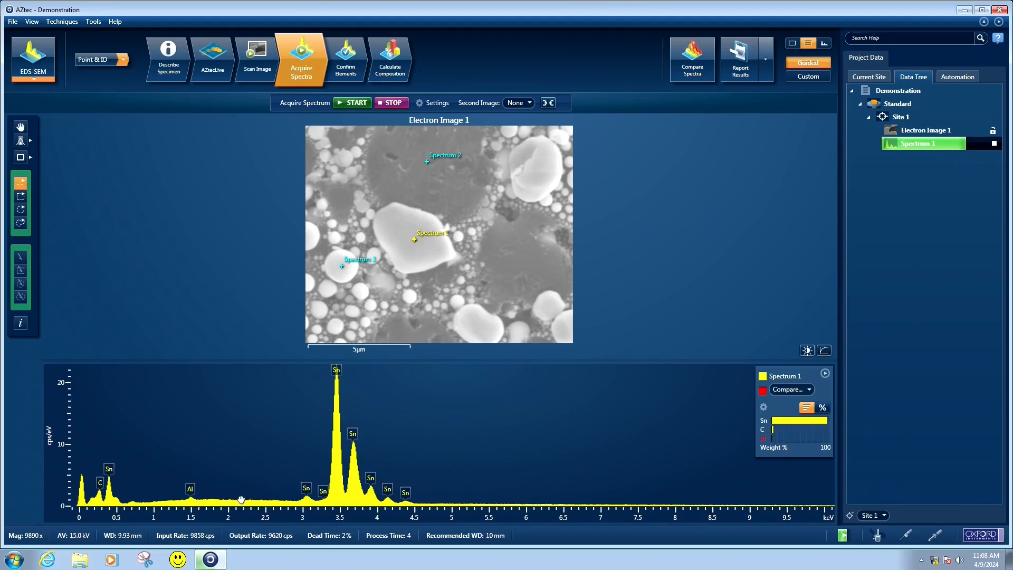
pyautogui.click(993, 144)
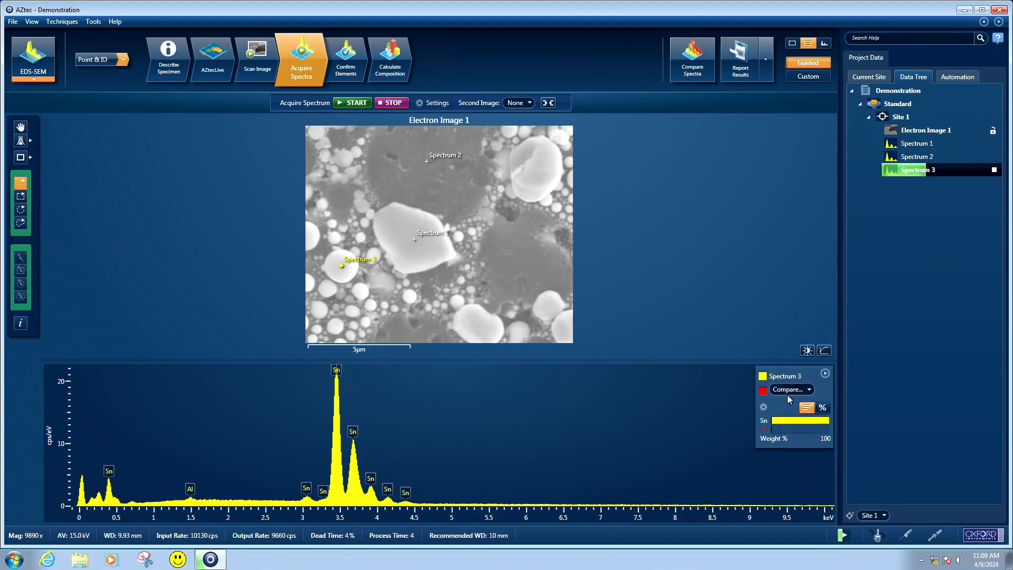
# Show the composition of Spectrum 3 as numeric weight percentages and examine its low-energy and main tin peaks
pyautogui.click(822, 408)
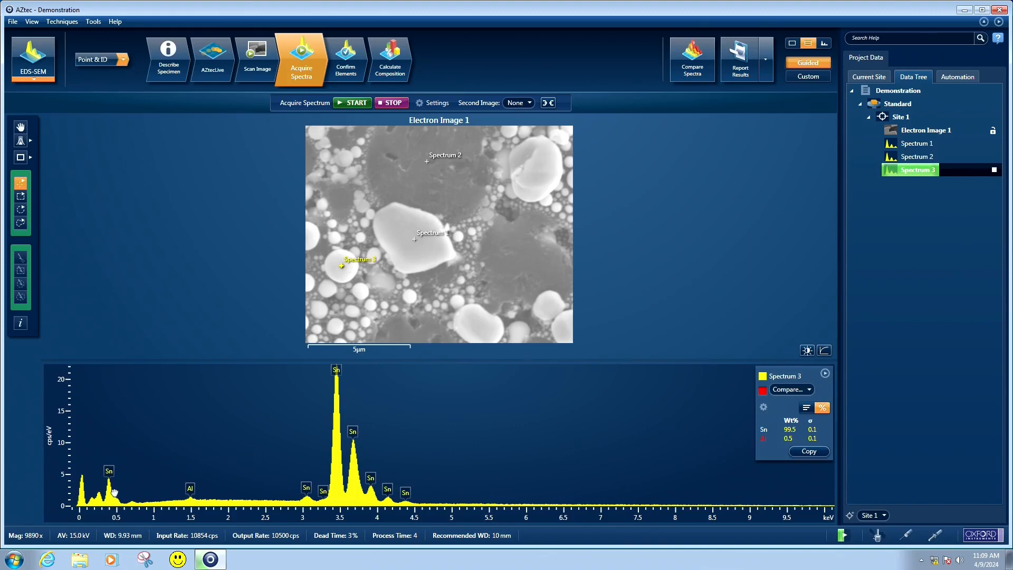
pyautogui.scroll(7, 114, 492)
pyautogui.scroll(-6, 114, 492)
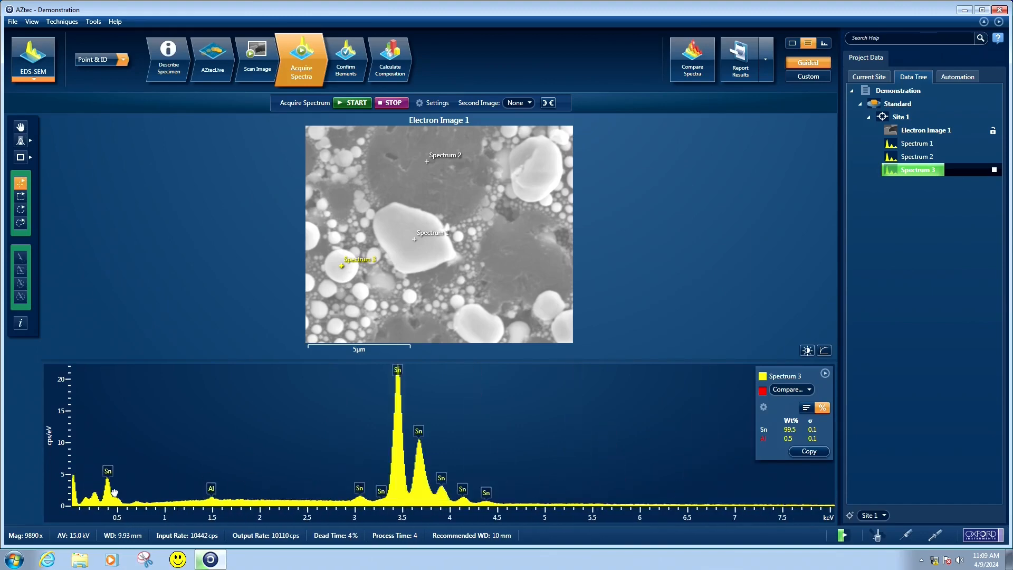
pyautogui.scroll(-5, 115, 492)
pyautogui.moveTo(112, 491); pyautogui.dragTo(239, 491)
pyautogui.scroll(2, 249, 487)
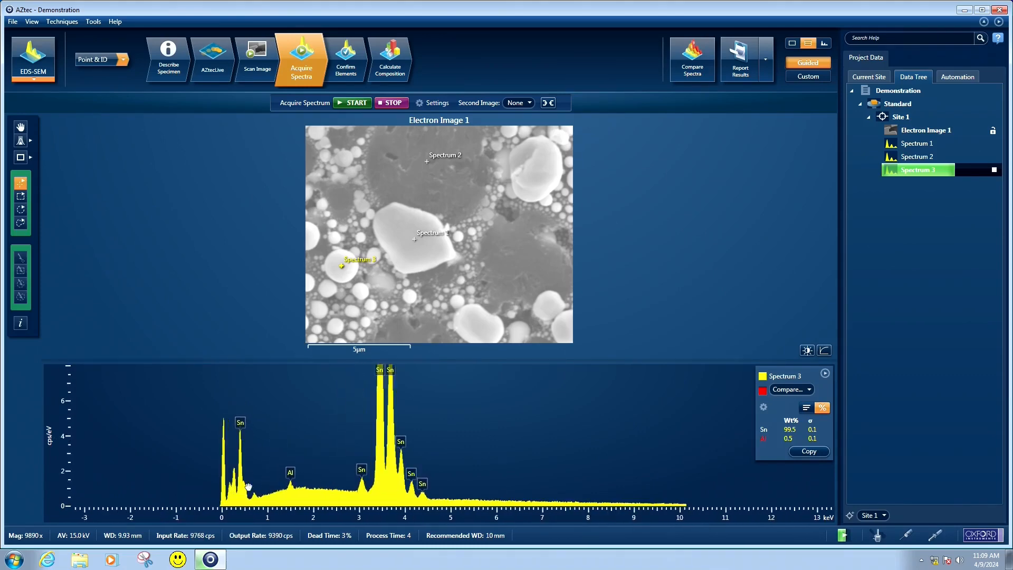
pyautogui.scroll(5, 248, 486)
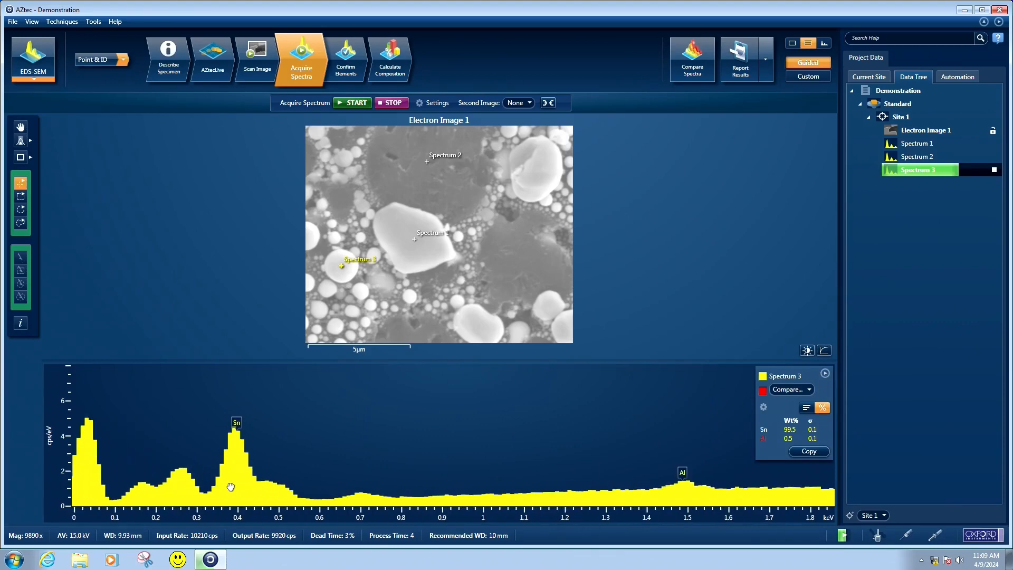
pyautogui.moveTo(237, 488); pyautogui.dragTo(238, 481)
pyautogui.scroll(-2, 257, 479)
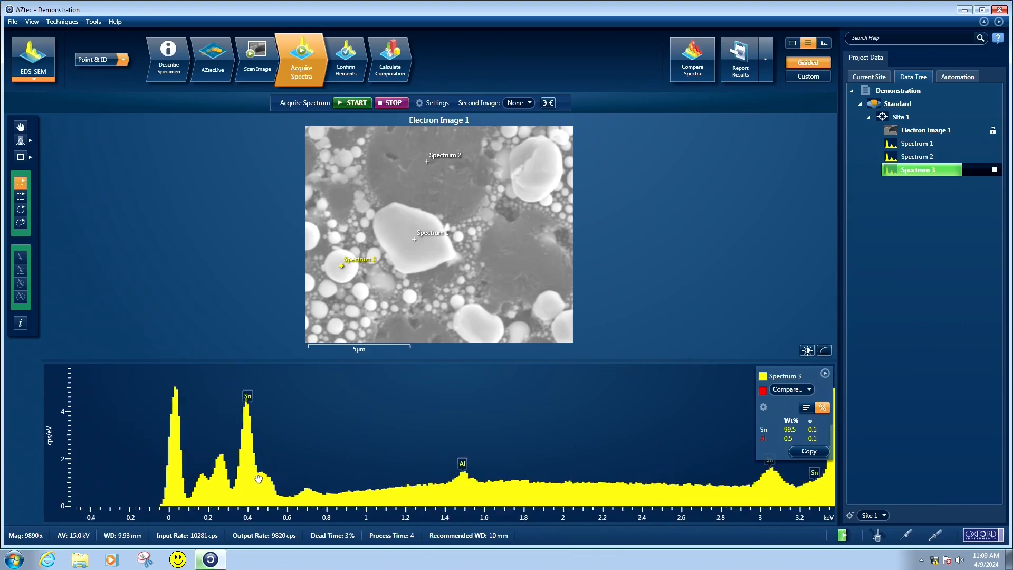
pyautogui.scroll(-3, 258, 479)
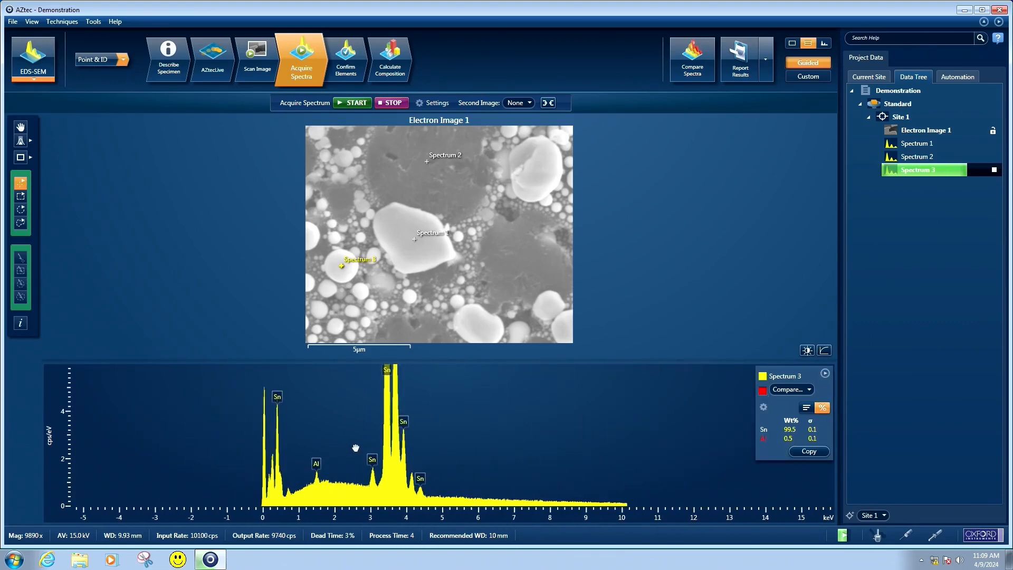
pyautogui.moveTo(356, 448); pyautogui.dragTo(244, 493)
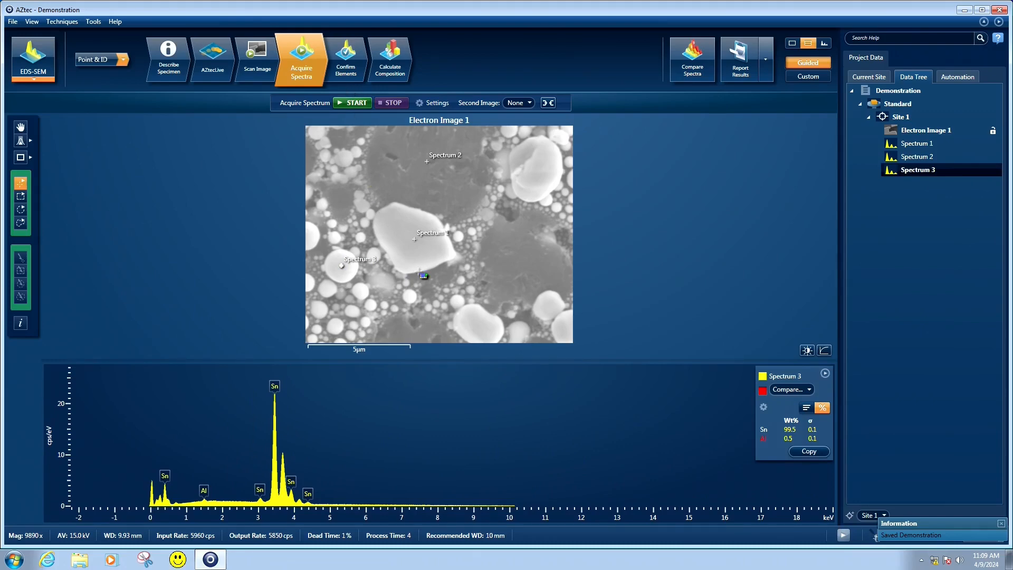
# Go to element confirmation for Spectrum 3 and compare carbon and potassium as candidates for the unlabelled peak below 0.3 keV
pyautogui.click(350, 69)
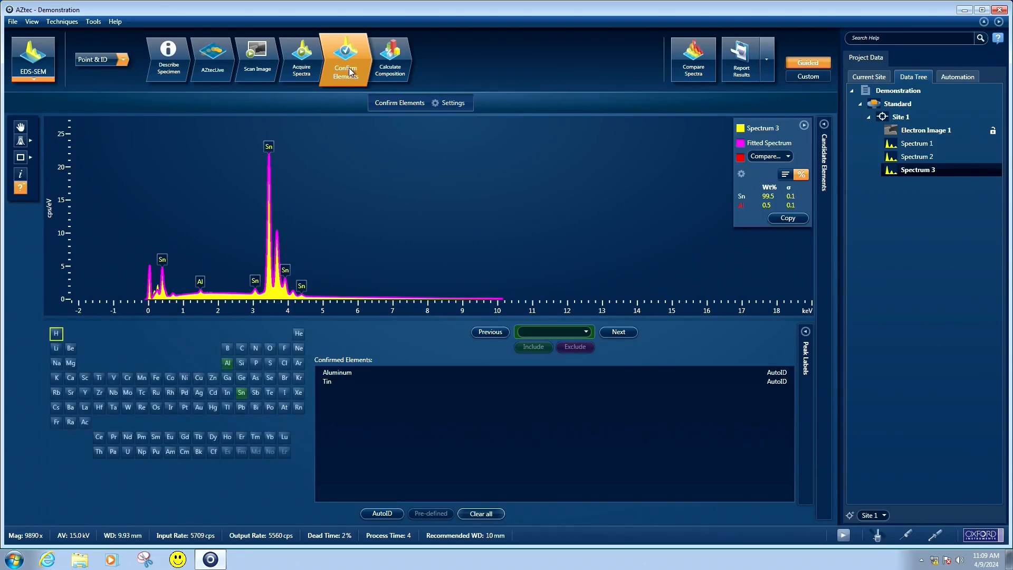
pyautogui.scroll(5, 160, 295)
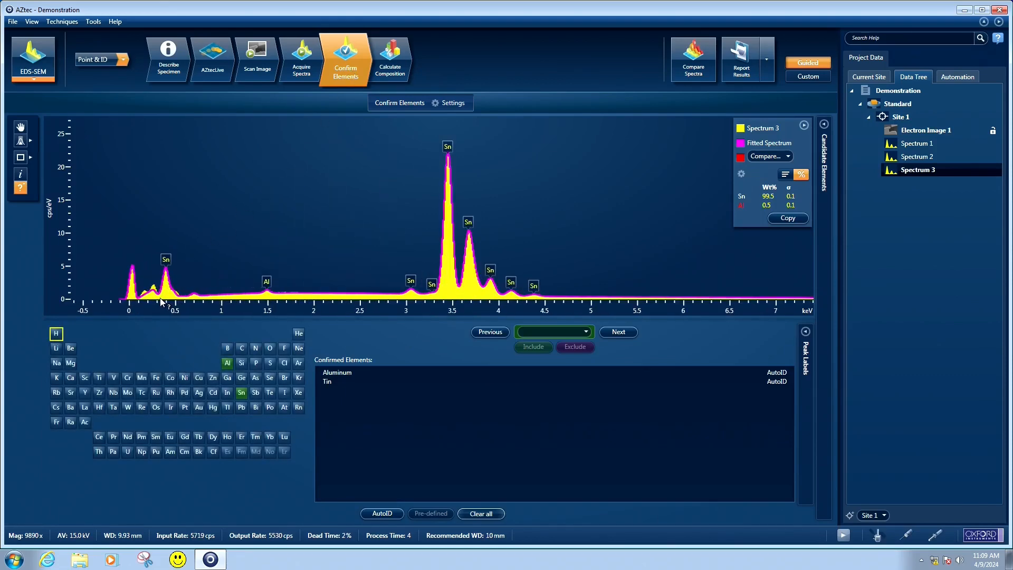
pyautogui.click(157, 294)
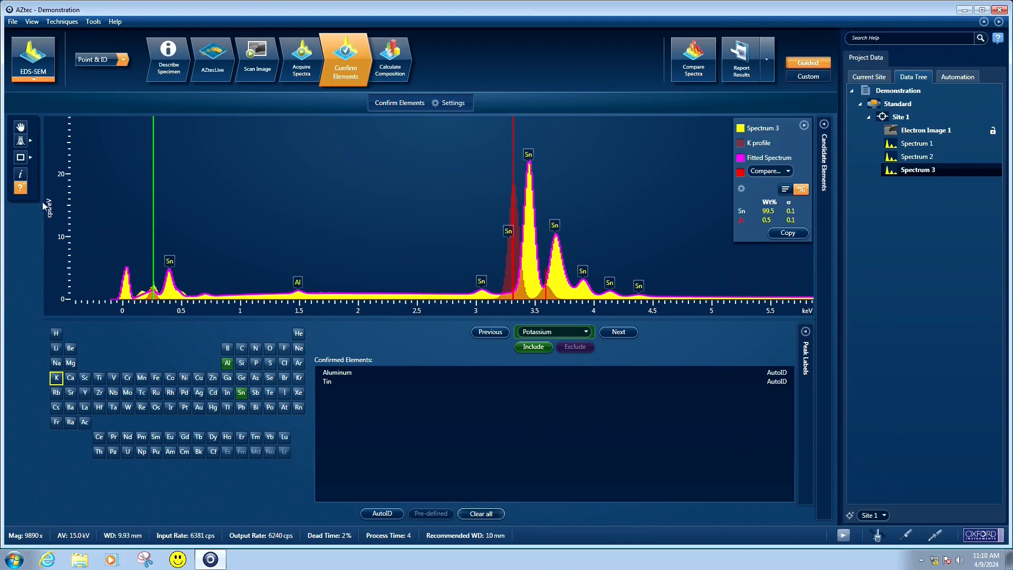
pyautogui.scroll(2, 151, 291)
pyautogui.click(154, 293)
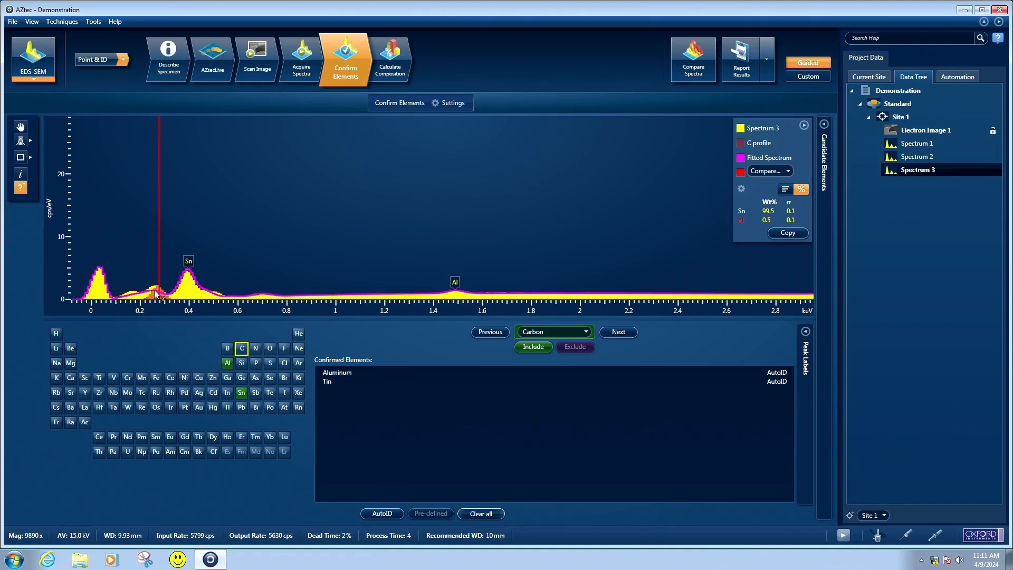
pyautogui.scroll(1, 155, 292)
pyautogui.scroll(1, 157, 297)
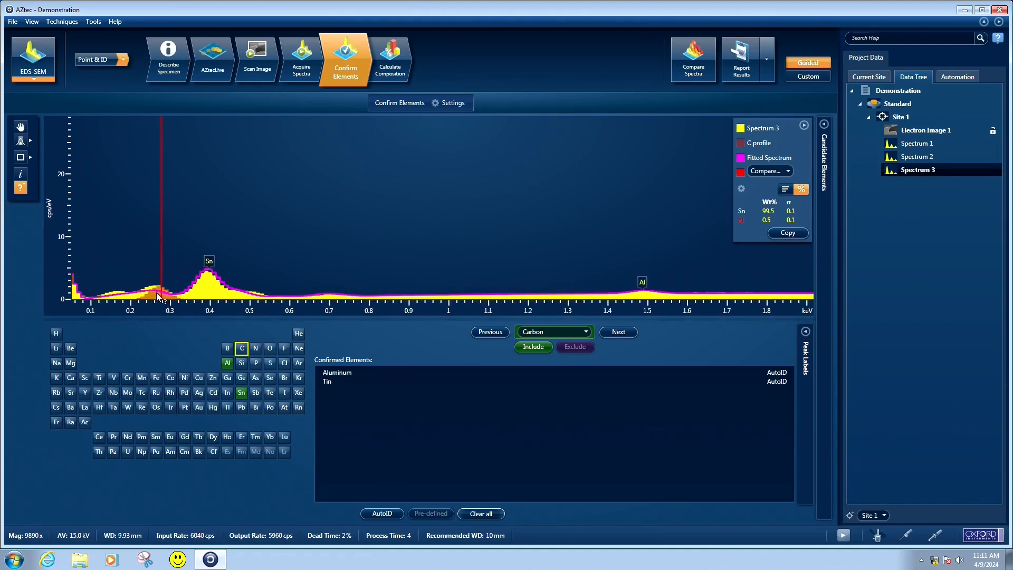
pyautogui.click(152, 289)
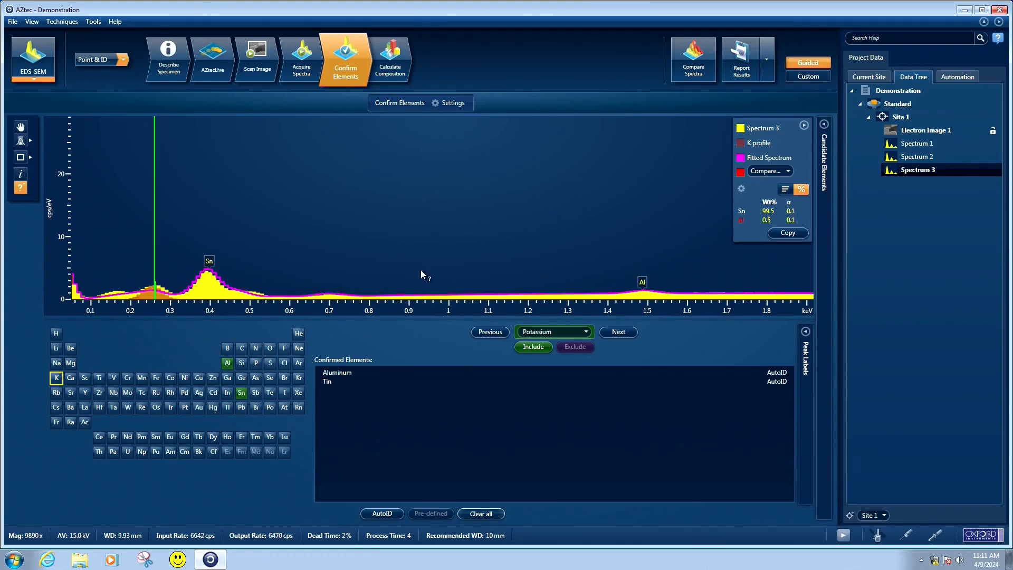
pyautogui.click(162, 294)
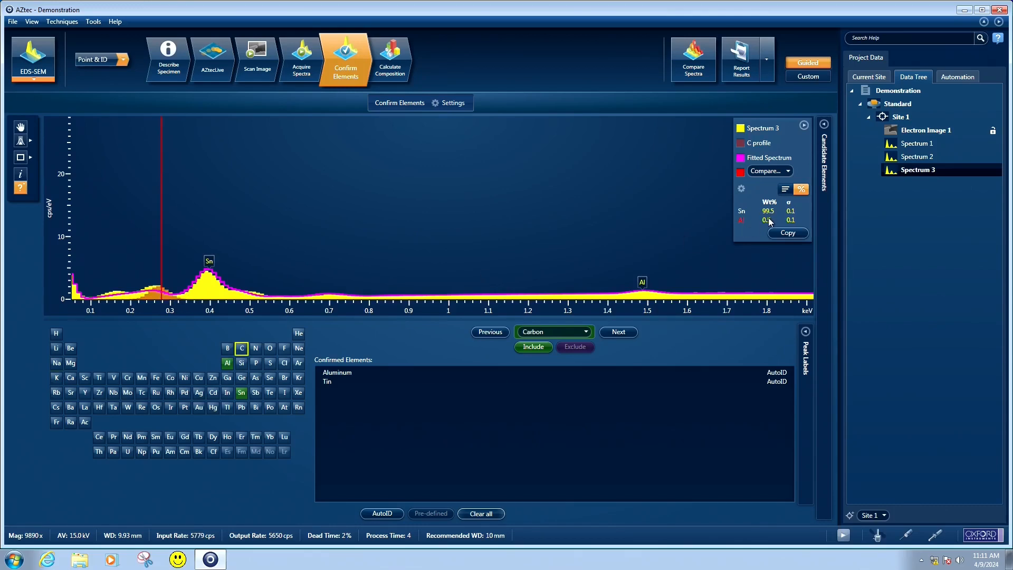
pyautogui.click(153, 293)
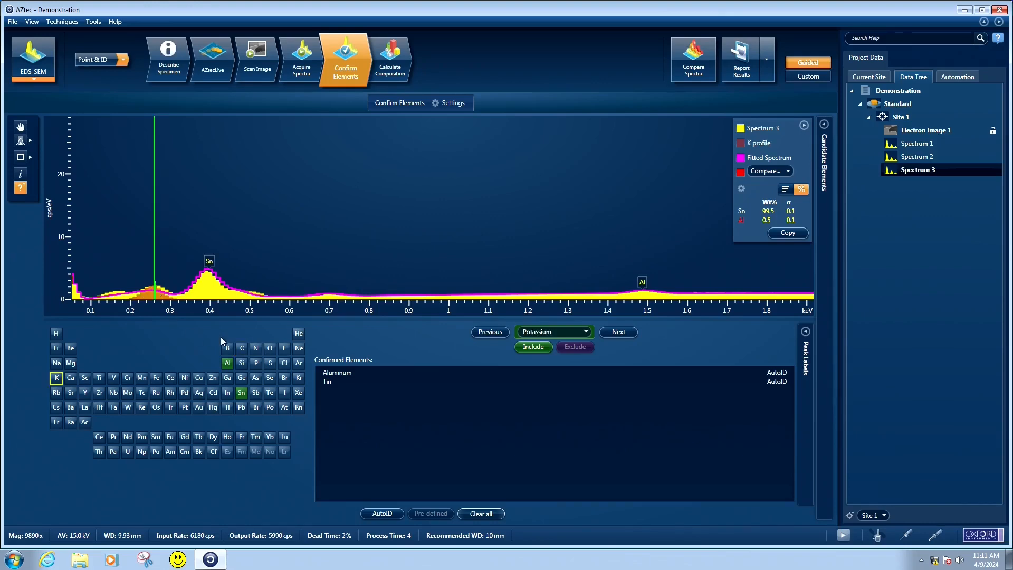
# Include carbon in the confirmed elements of Spectrum 3 and review the fitted spectrum
pyautogui.click(242, 349)
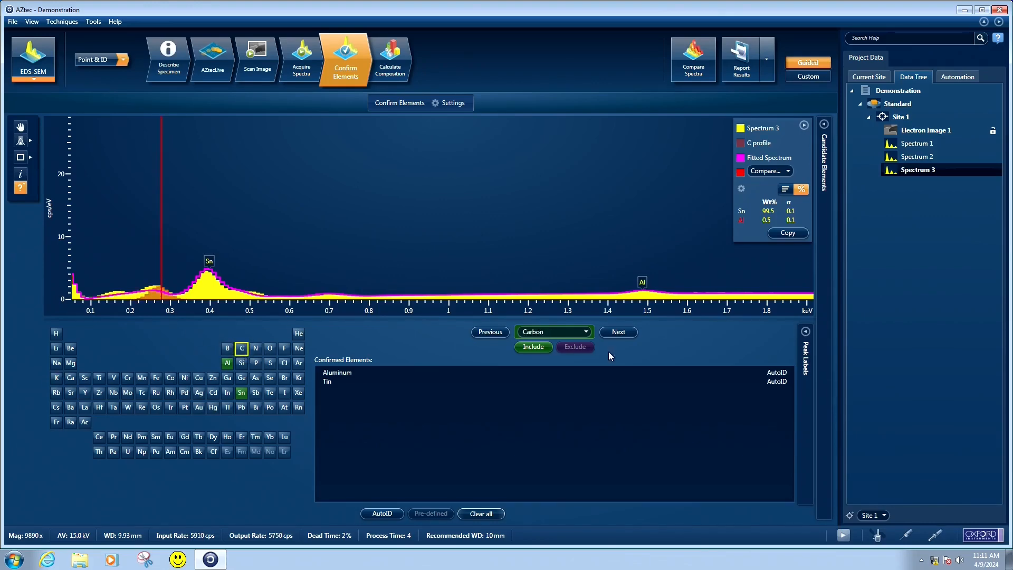
pyautogui.click(534, 347)
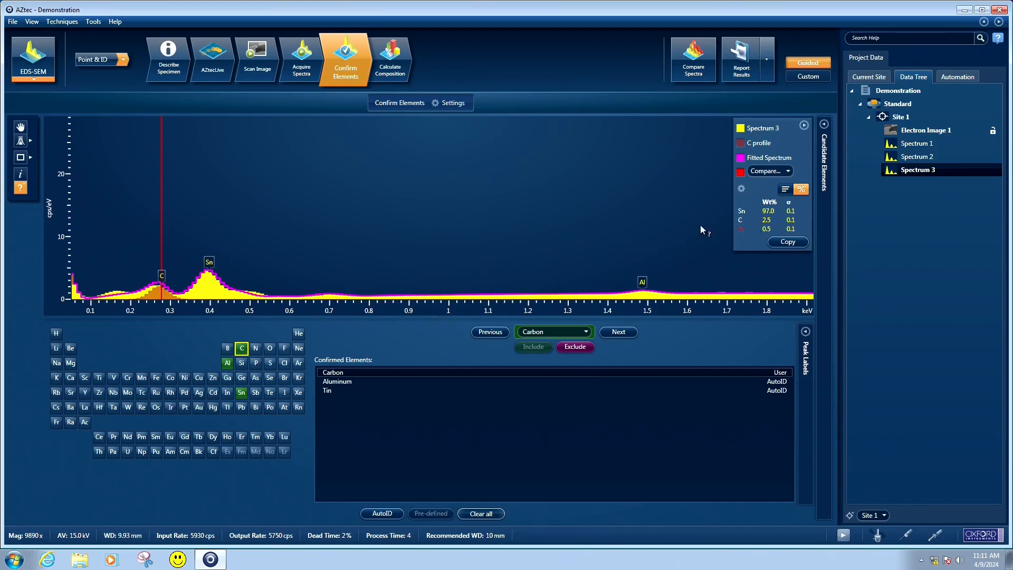
pyautogui.scroll(-4, 400, 252)
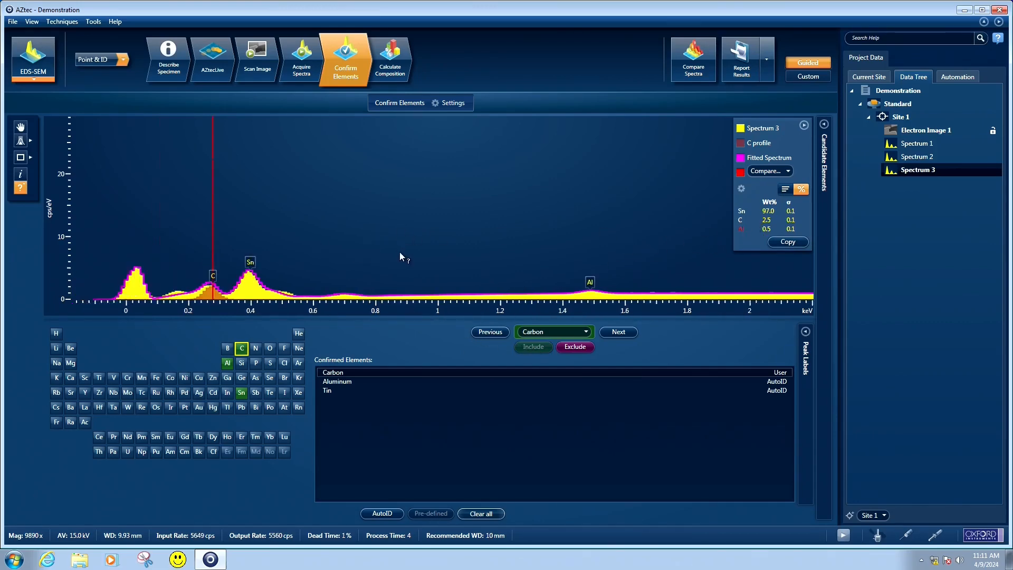
pyautogui.scroll(-2, 519, 264)
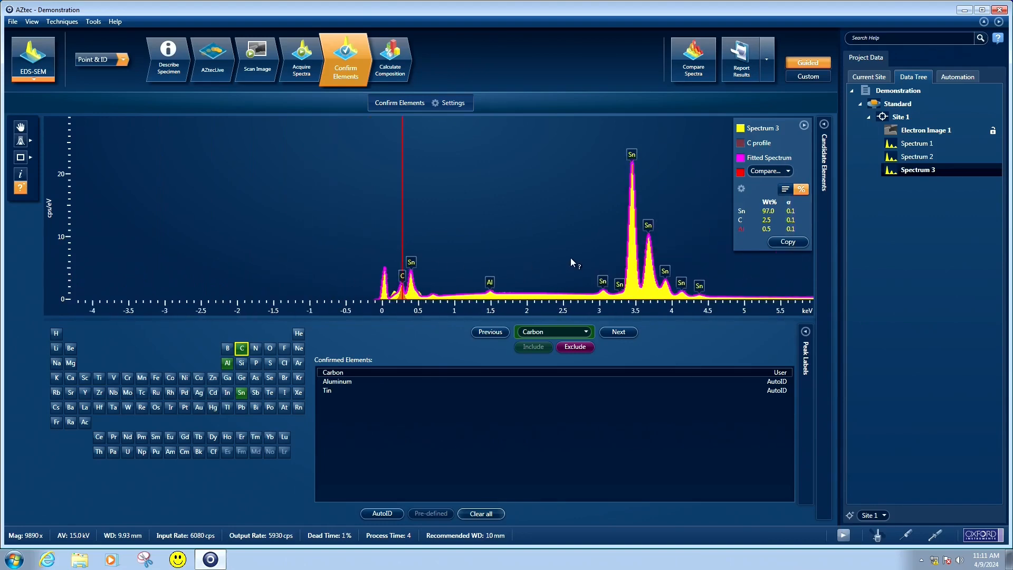
pyautogui.moveTo(571, 257); pyautogui.dragTo(316, 261)
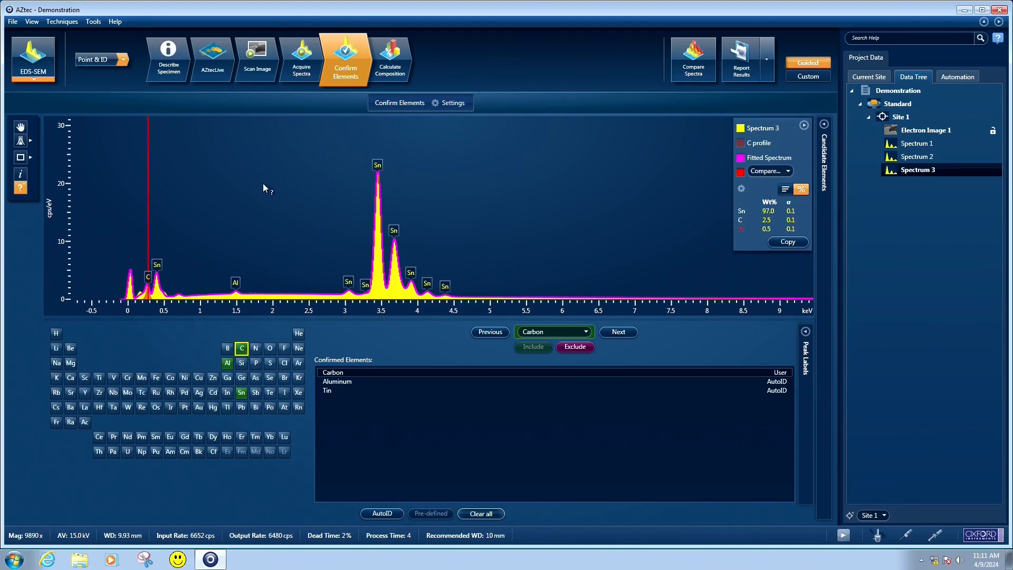
# Switch the analysis mode to Map, select Electron Image 1 of Site 1 and go to map data acquisition
pyautogui.click(125, 59)
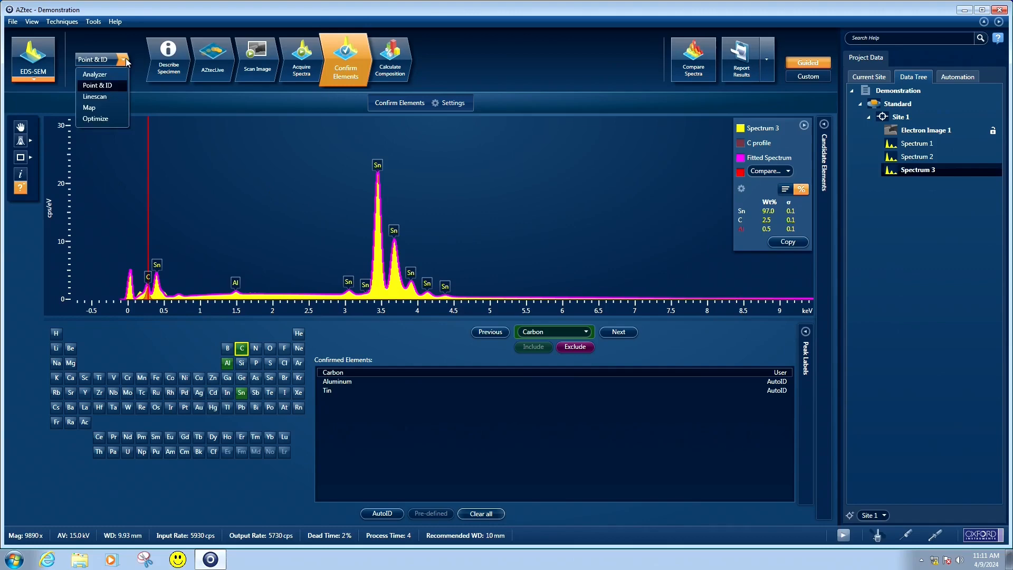
pyautogui.click(100, 108)
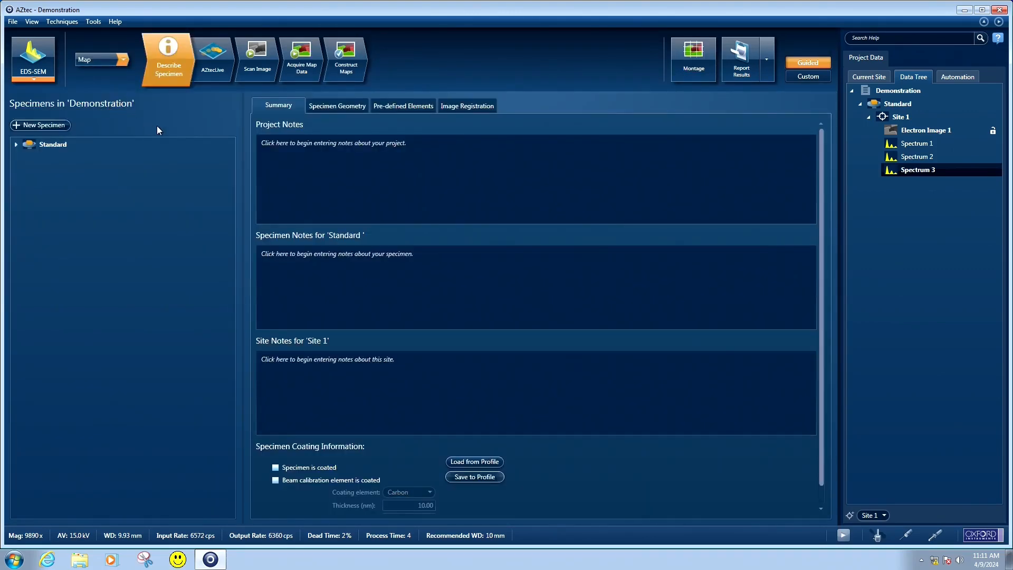
pyautogui.click(258, 63)
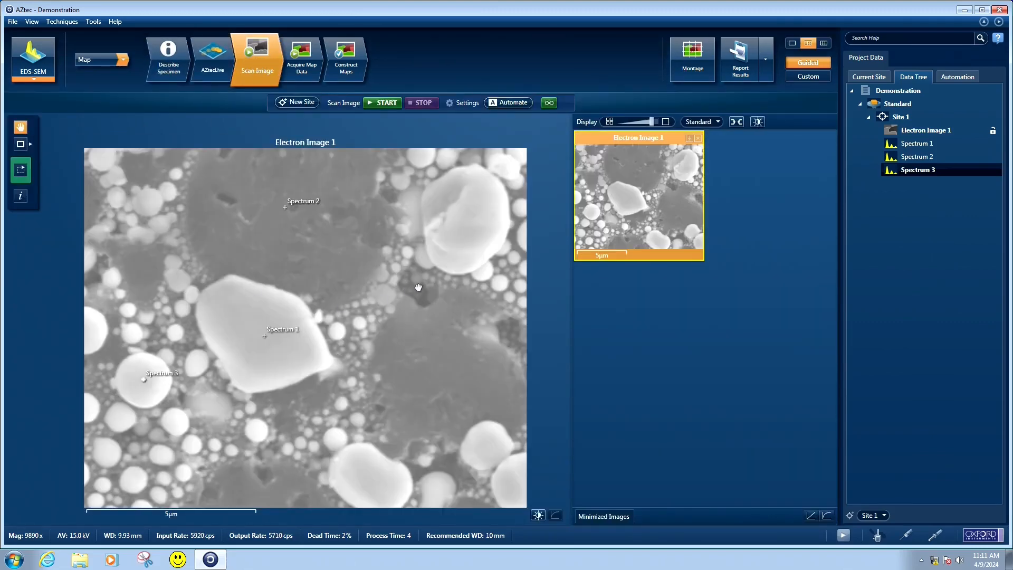
pyautogui.click(899, 118)
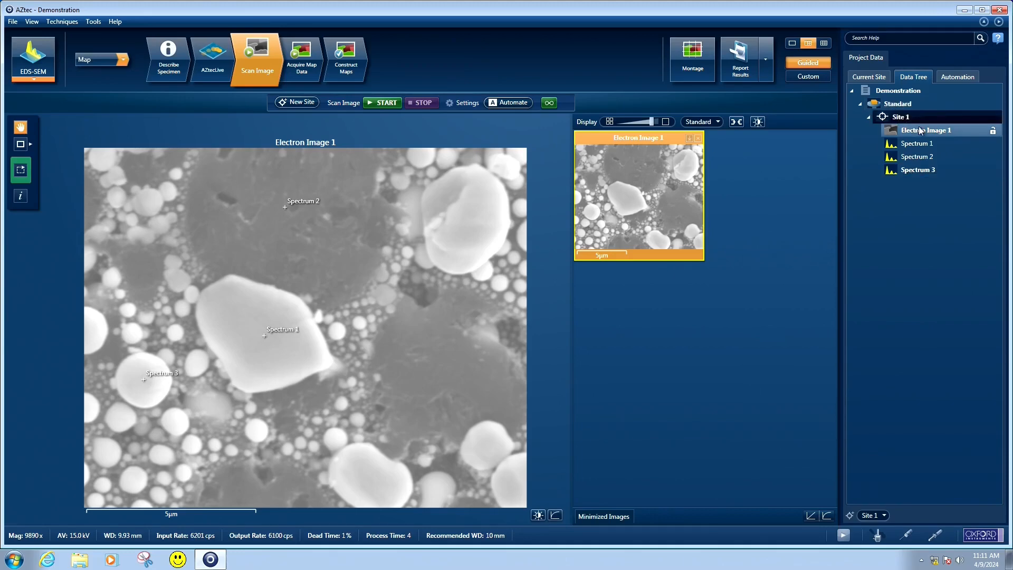
pyautogui.click(918, 134)
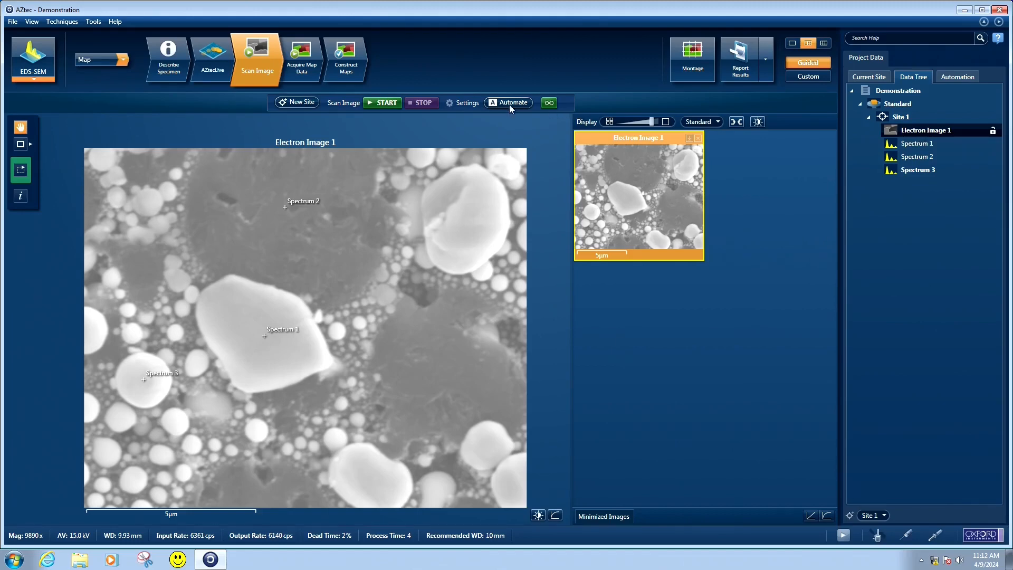
pyautogui.click(301, 69)
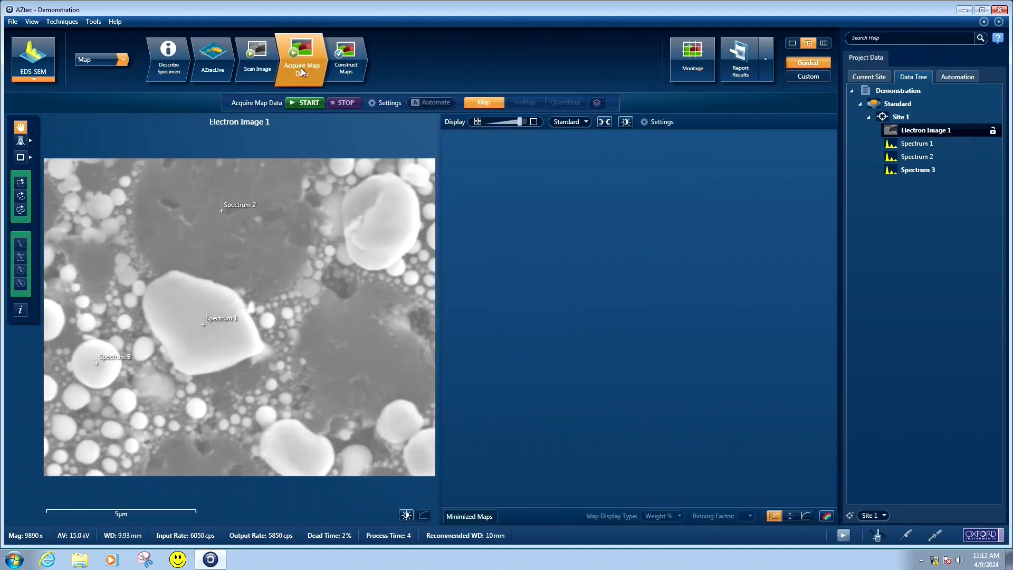
# Review the map acquisition settings, acquire the element map data on Electron Image 1, and stop the acquisition
pyautogui.click(379, 103)
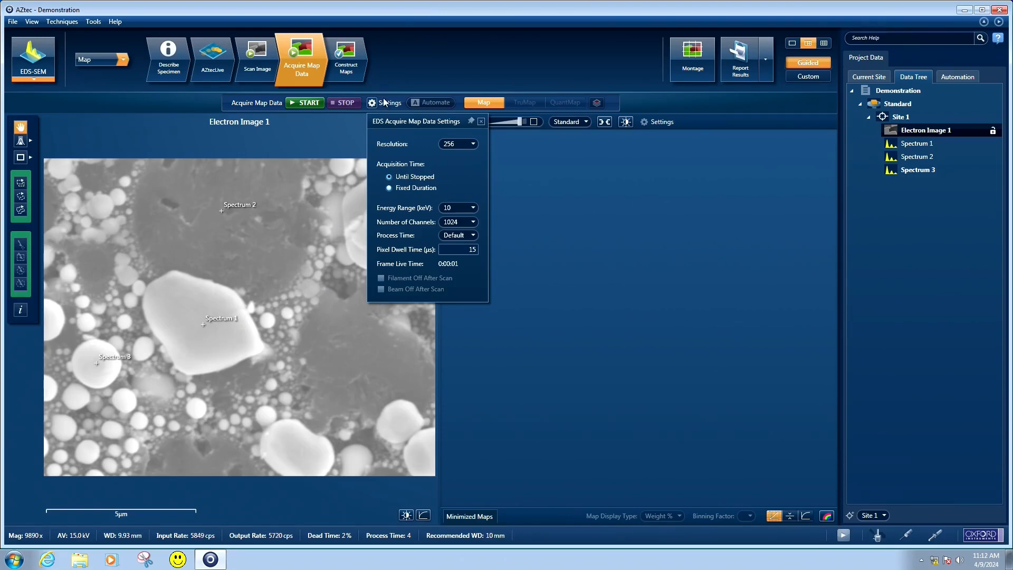
pyautogui.click(397, 78)
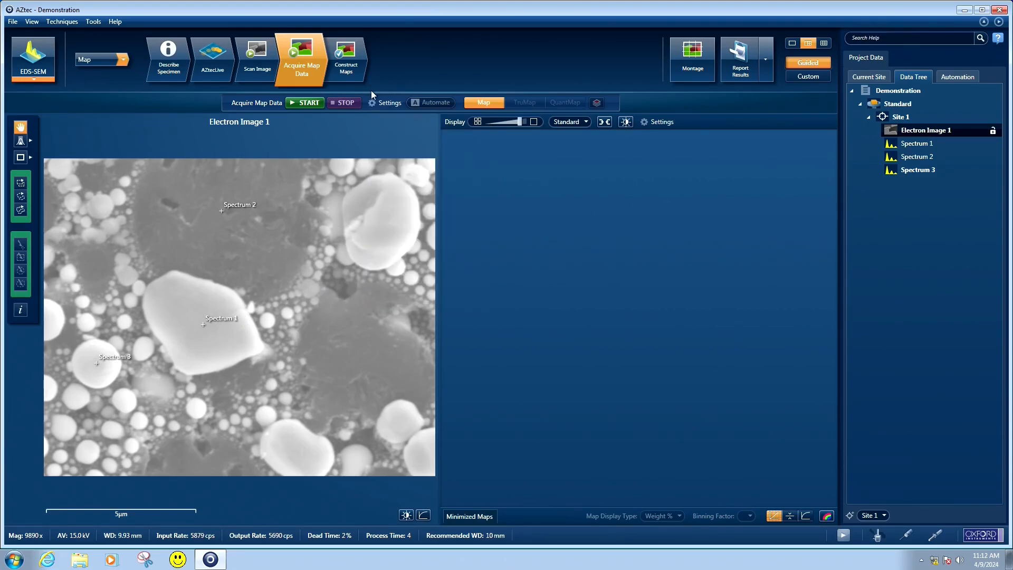
pyautogui.click(308, 103)
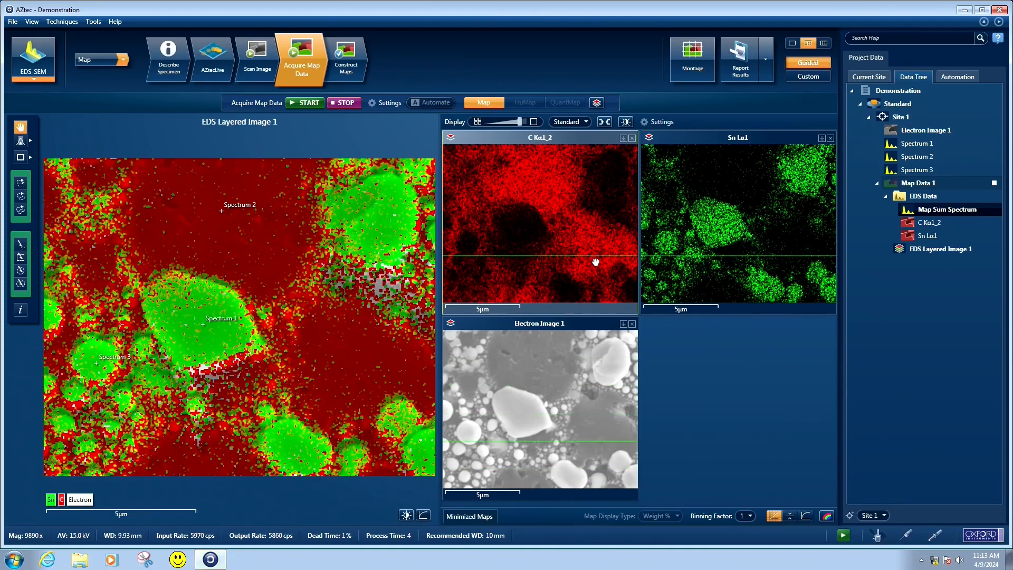
pyautogui.click(343, 103)
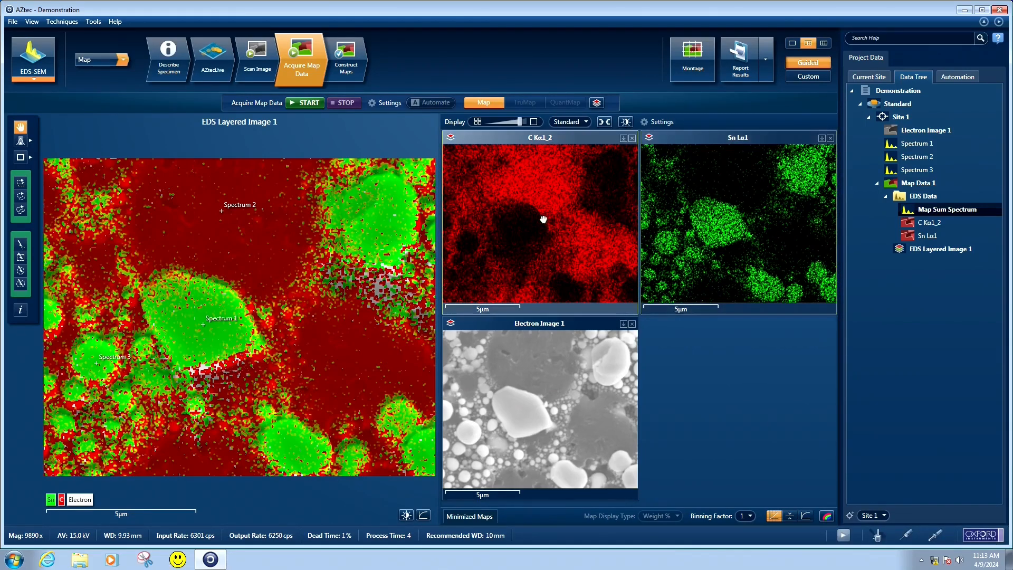
# Include aluminium in the constructed element maps and return to the map acquisition view
pyautogui.click(352, 69)
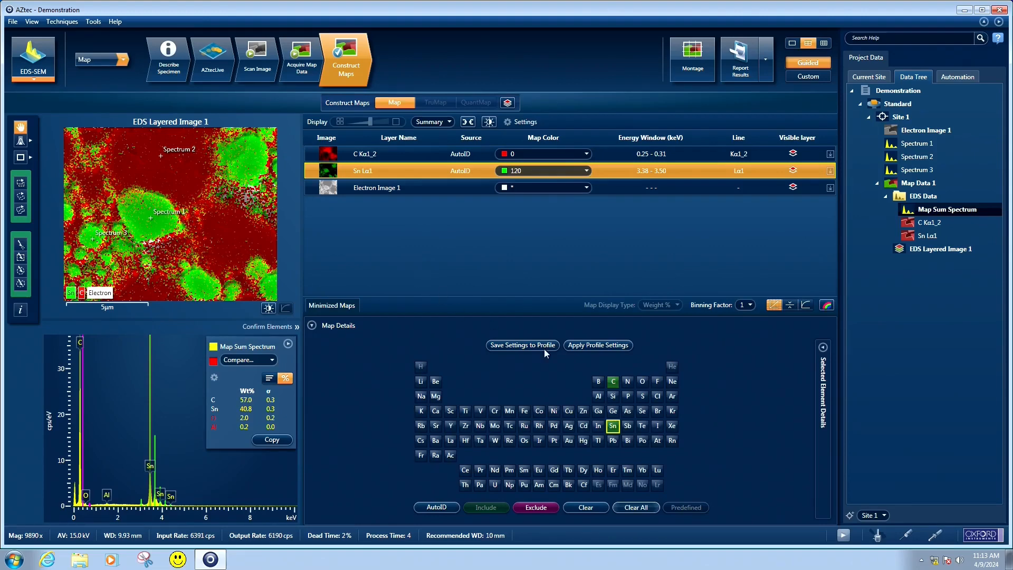
pyautogui.click(598, 396)
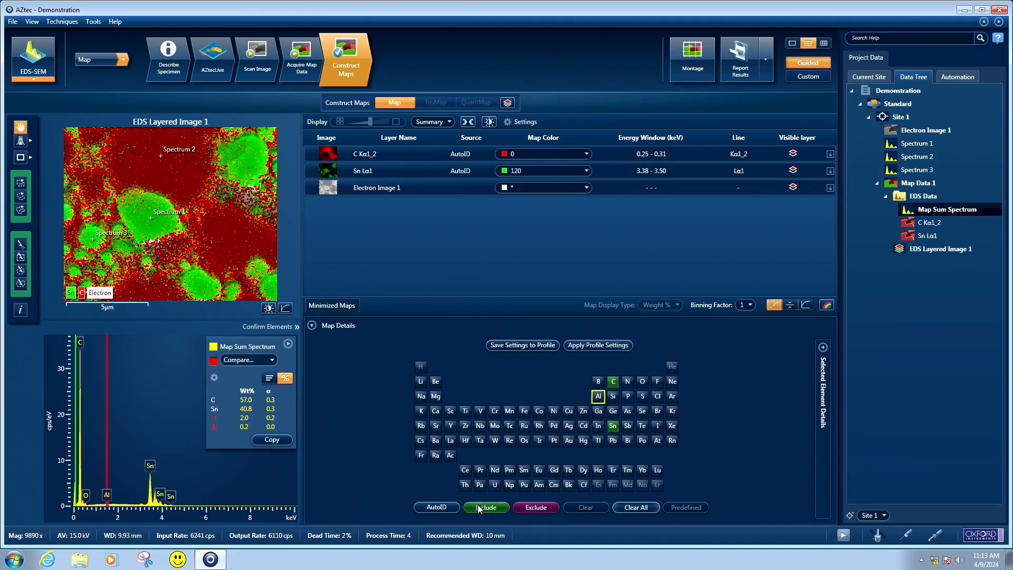
pyautogui.click(480, 506)
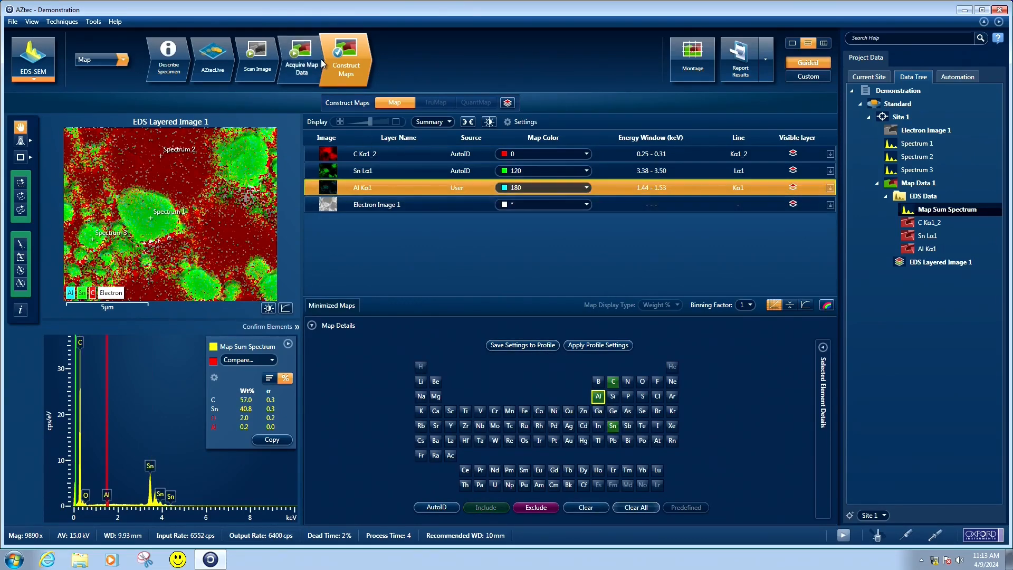
pyautogui.click(299, 75)
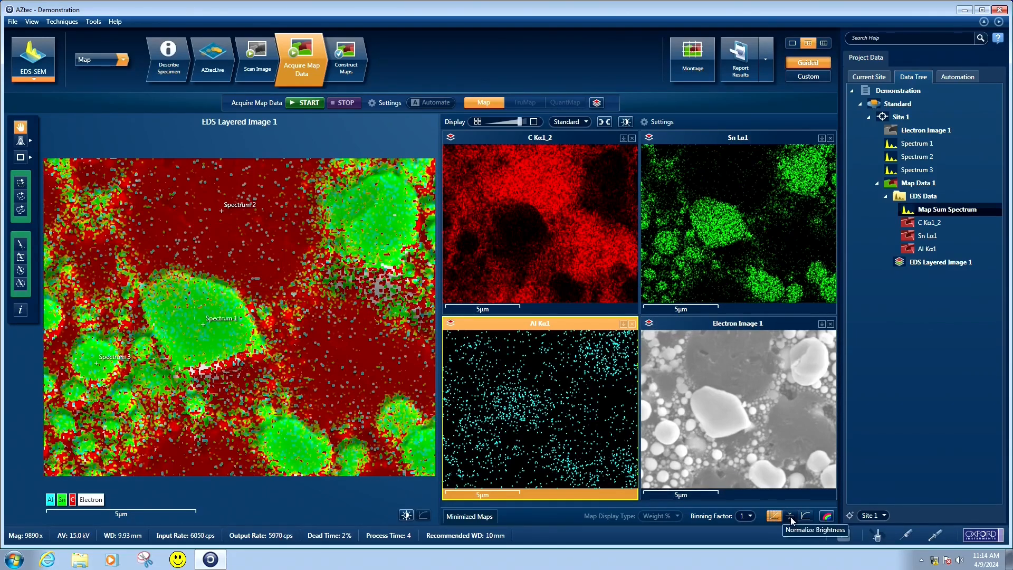
# Normalize the brightness of the element maps and compare the maps-only layout with the combined map and image layout
pyautogui.click(790, 516)
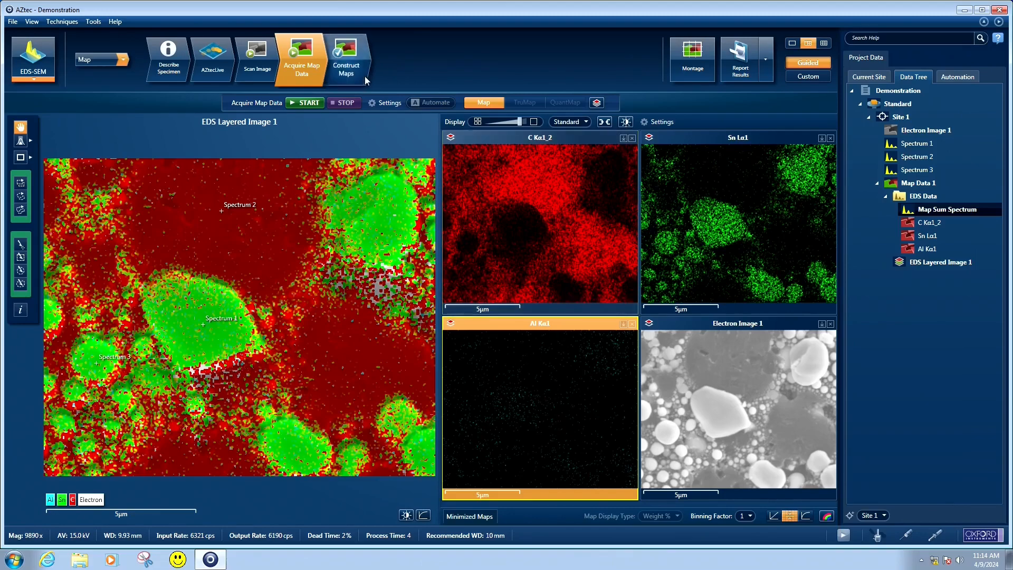
pyautogui.click(821, 42)
pyautogui.click(808, 42)
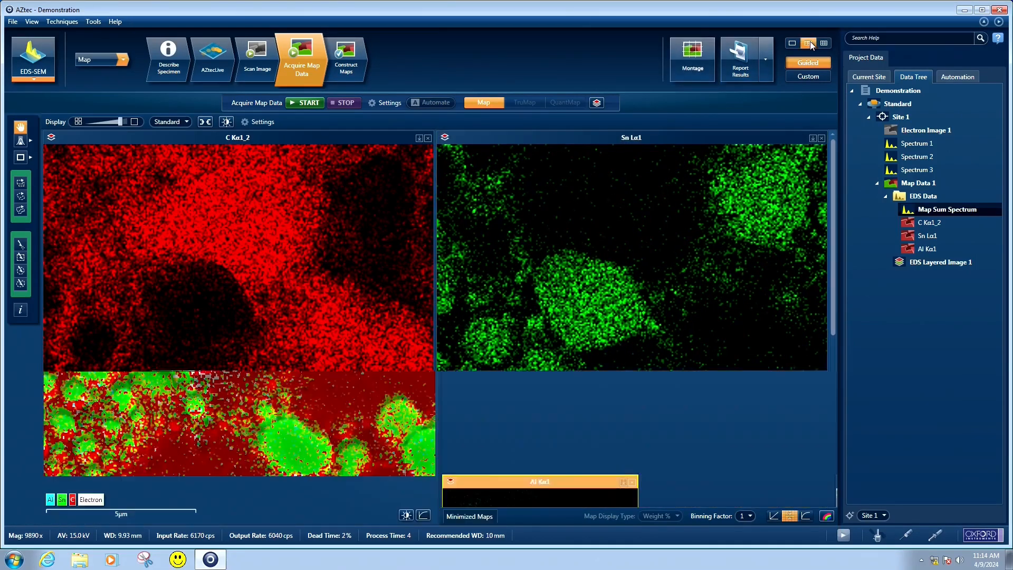
# Compare the aluminium map with and without brightness normalization, leaving the element maps normalized
pyautogui.click(356, 70)
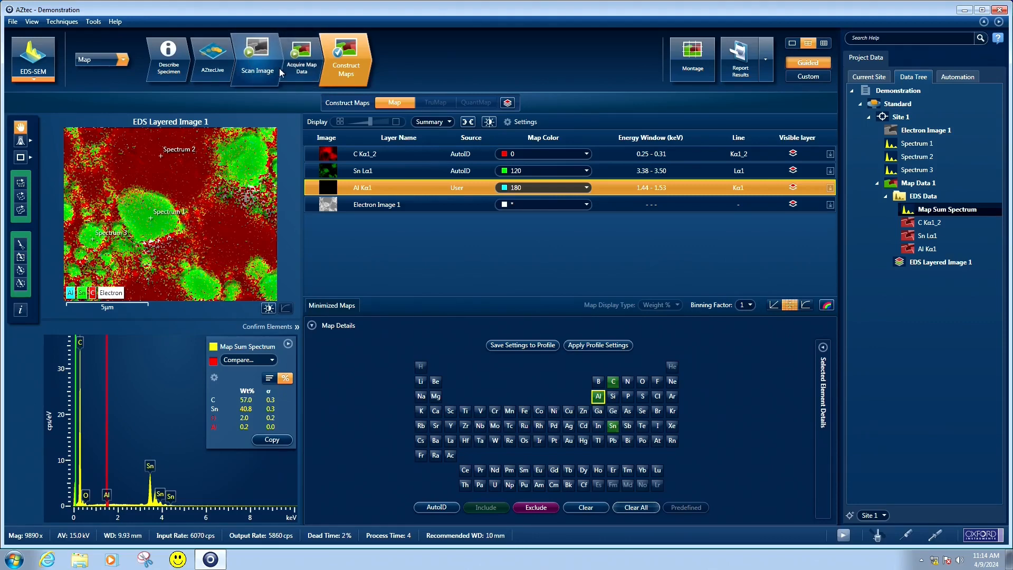
pyautogui.click(261, 66)
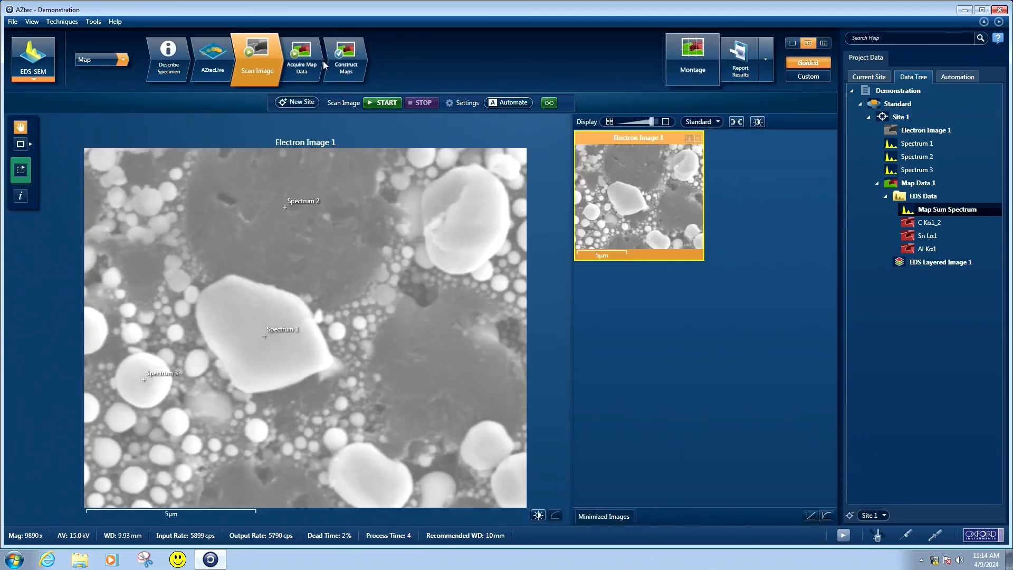
pyautogui.click(293, 73)
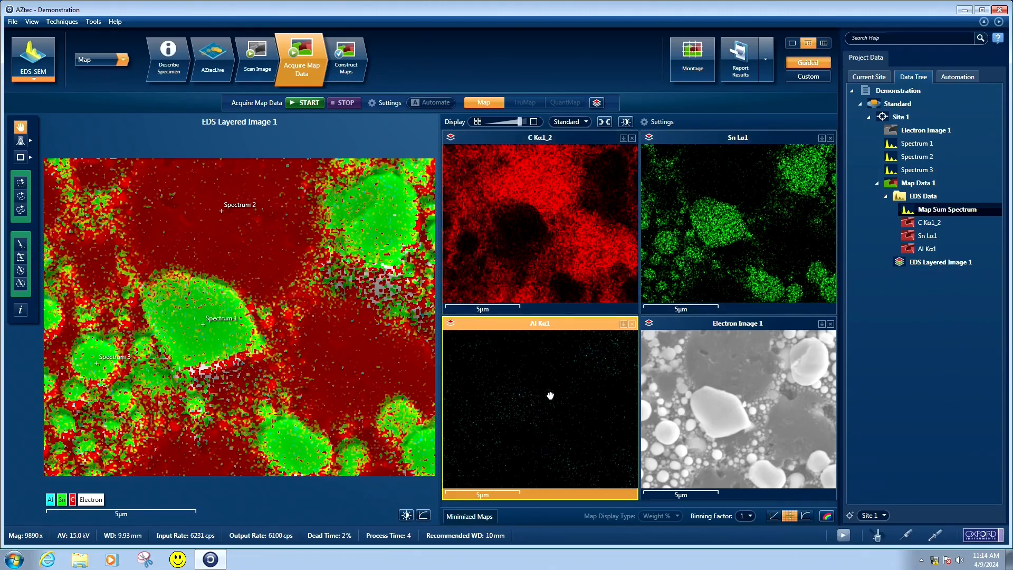
pyautogui.click(774, 516)
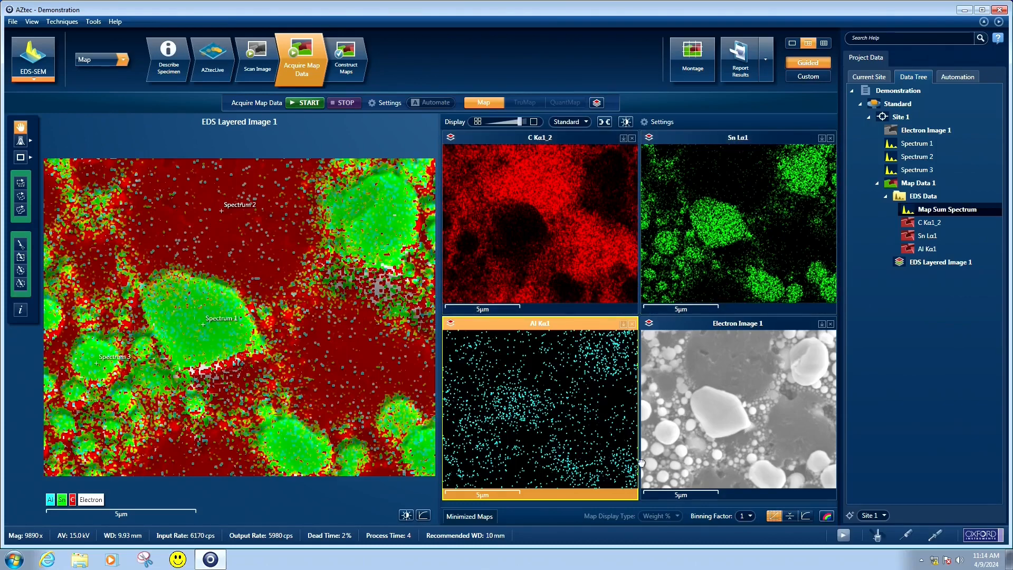
pyautogui.click(791, 516)
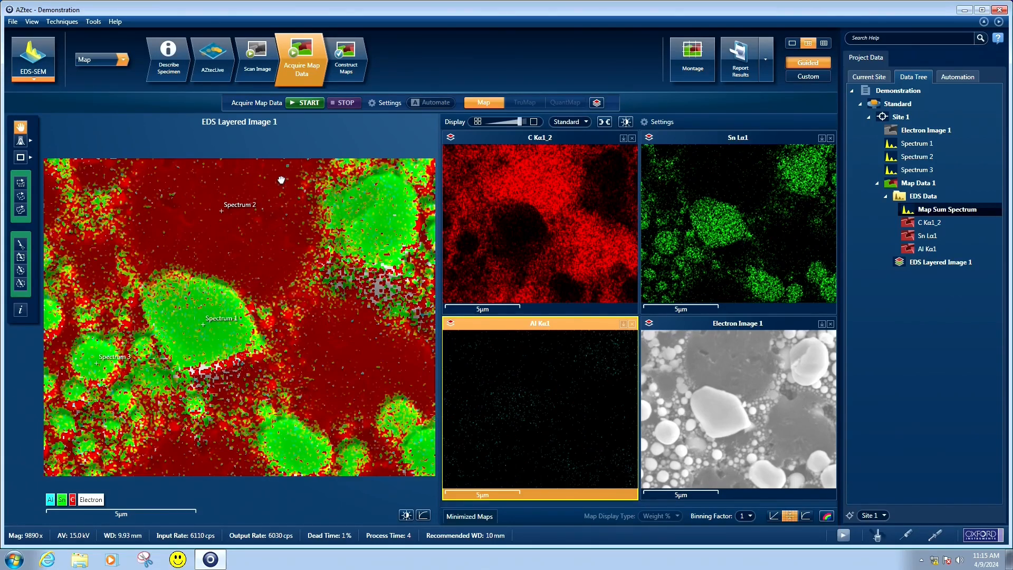
# Switch the analysis mode to Linescan, go to line data acquisition and select Electron Image 1 as the base image
pyautogui.click(123, 61)
pyautogui.click(110, 94)
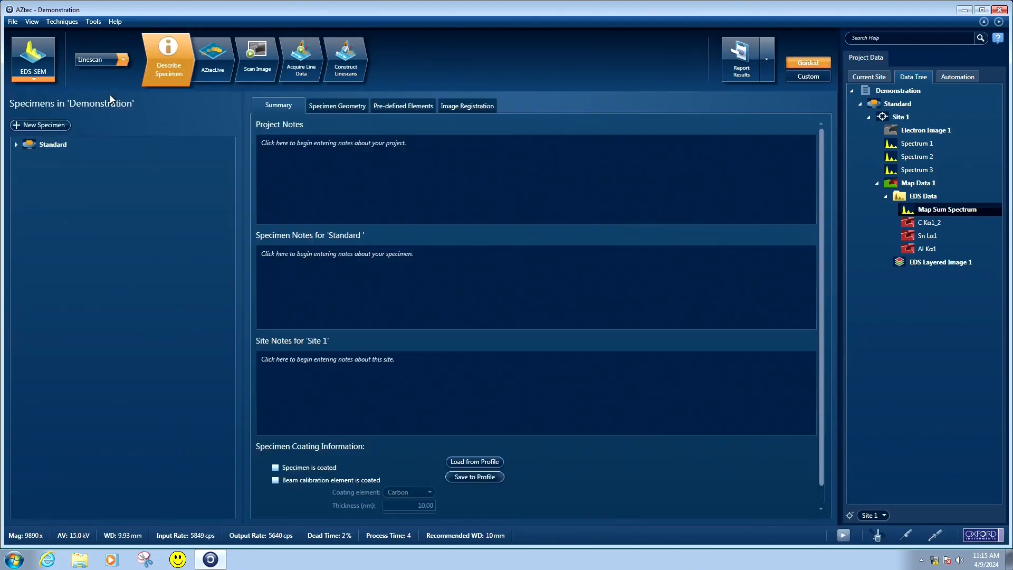
pyautogui.click(66, 147)
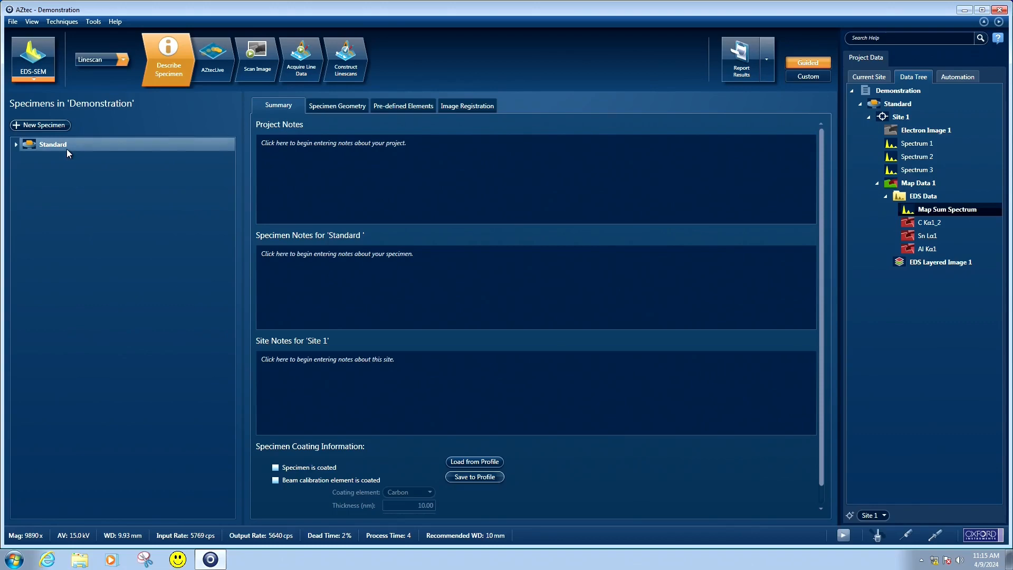
pyautogui.click(274, 59)
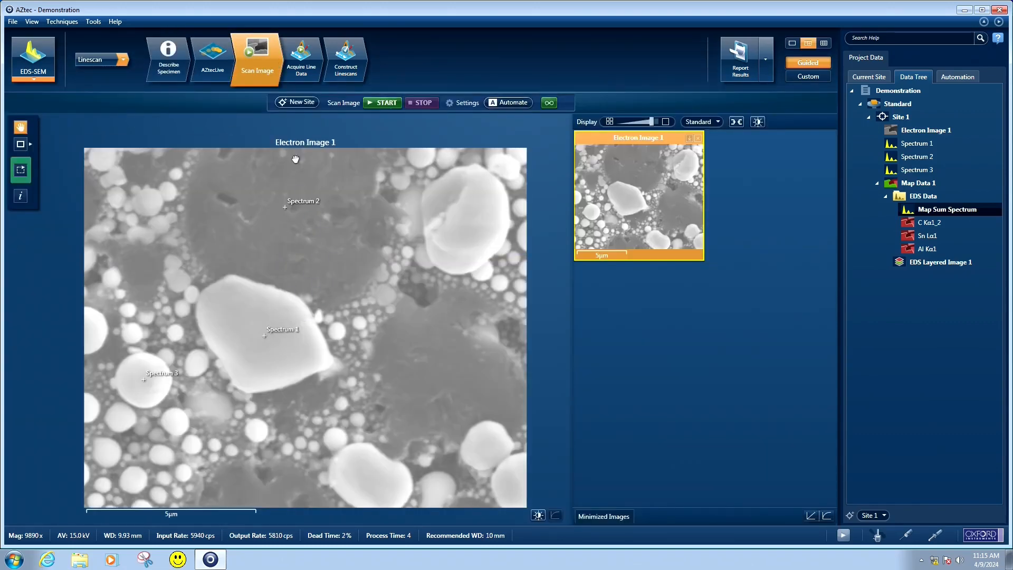
pyautogui.click(300, 66)
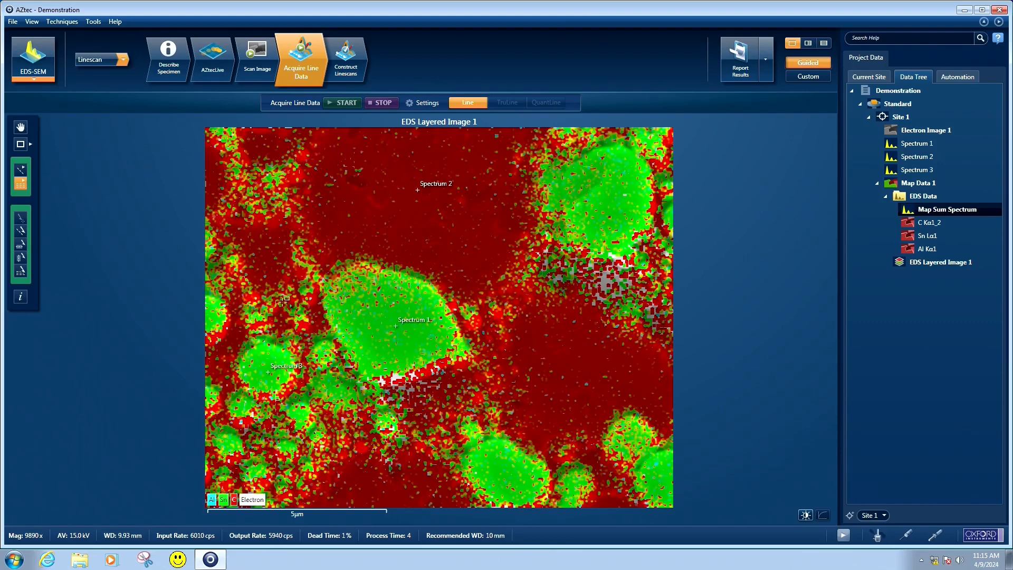
pyautogui.click(922, 134)
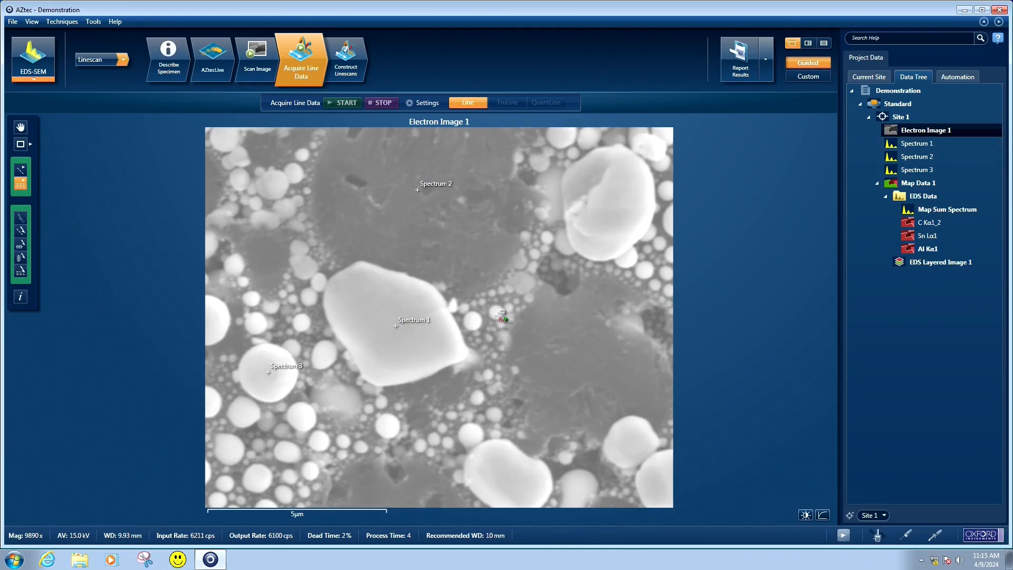
# Draw a single near-vertical linescan about 8 µm long through the Spectrum 1 particle, review the acquisition settings and start acquiring it
pyautogui.click(21, 174)
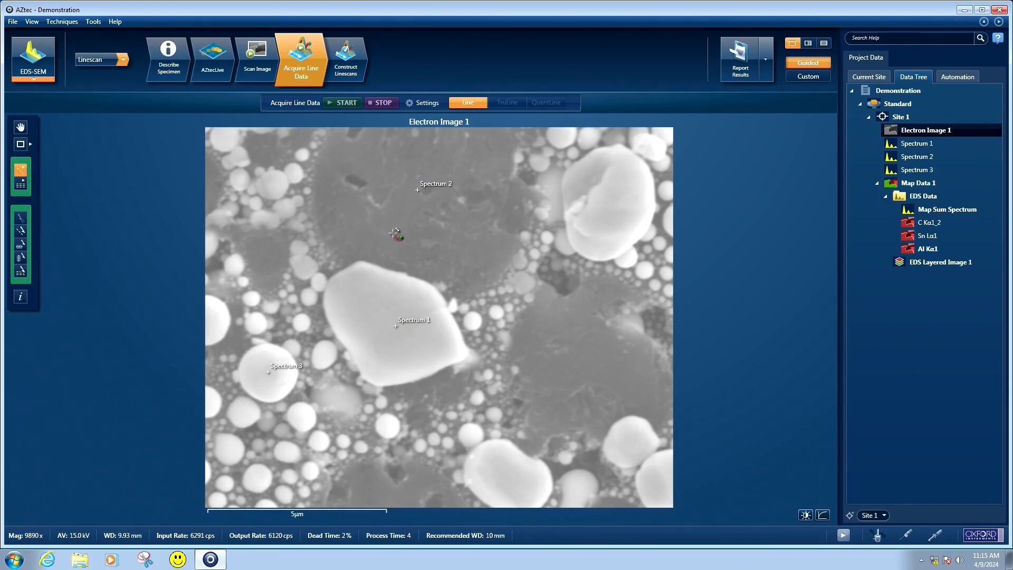
pyautogui.moveTo(387, 215)
pyautogui.mouseDown()
pyautogui.moveTo(404, 431)
pyautogui.moveTo(397, 500)
pyautogui.mouseUp()
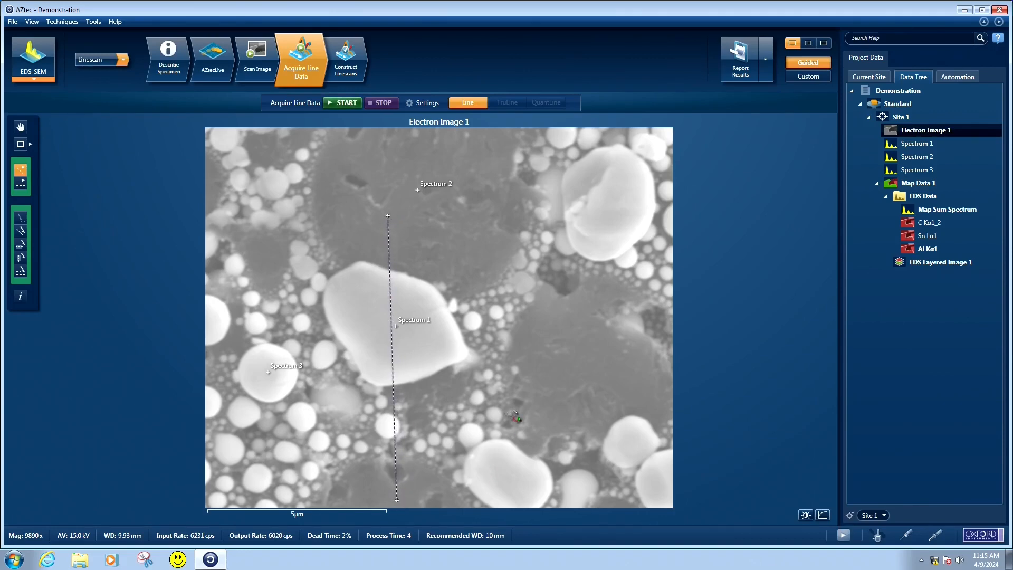
pyautogui.click(414, 103)
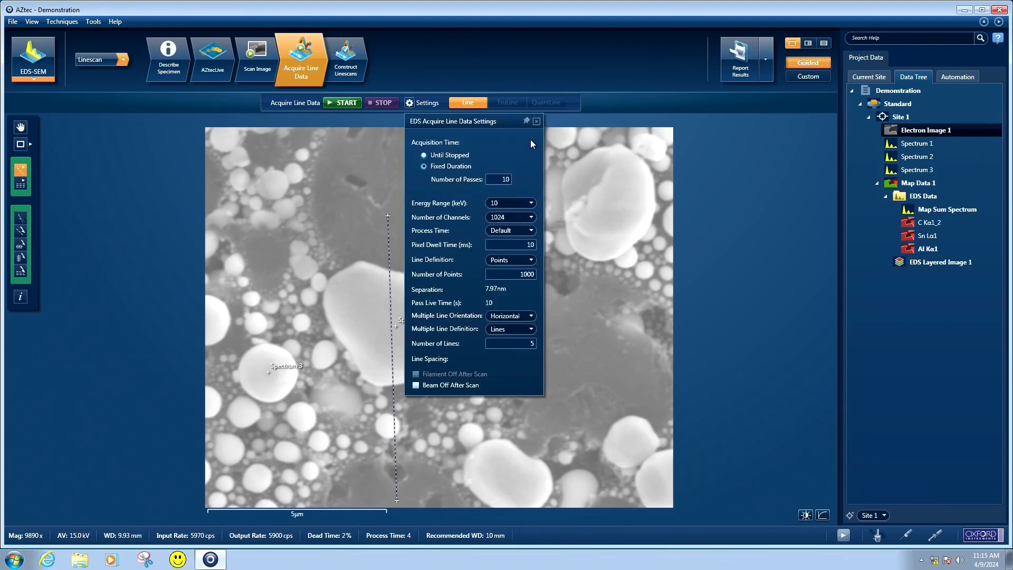
pyautogui.click(537, 121)
pyautogui.click(345, 104)
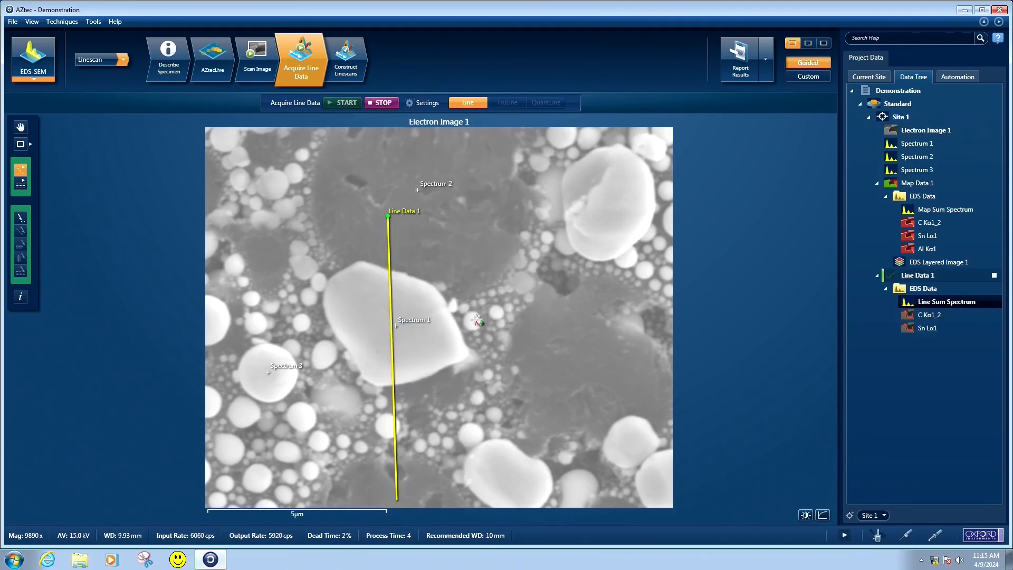
# Compare the image-only and combined layouts, and display the carbon, tin and aluminium linescans on their own
pyautogui.click(806, 43)
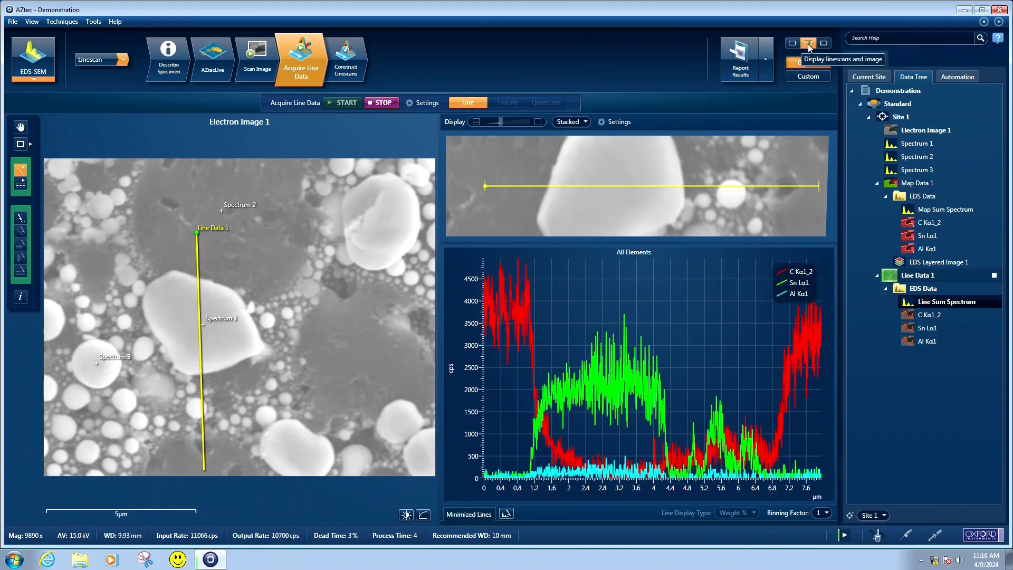
pyautogui.click(792, 44)
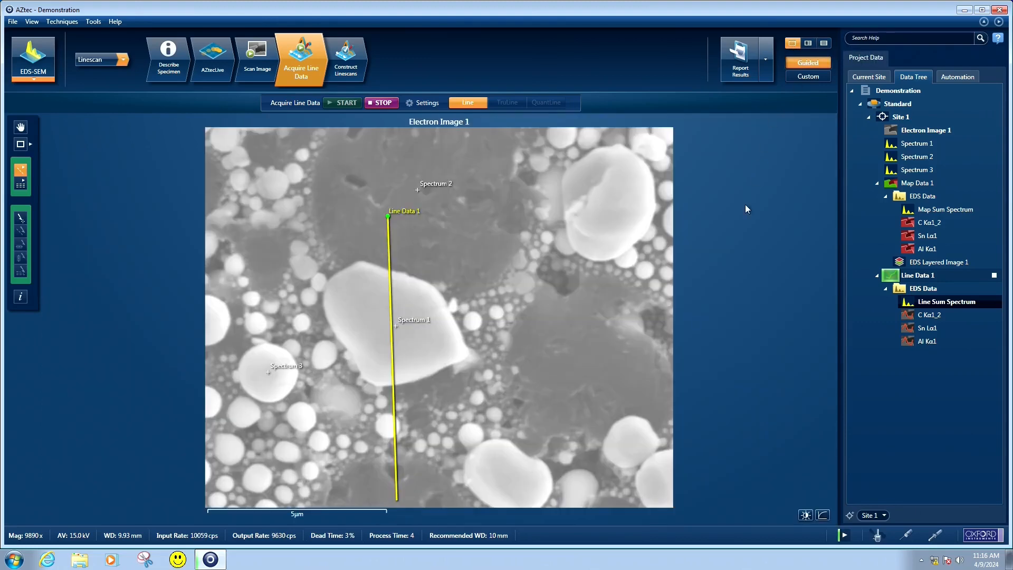
pyautogui.click(809, 44)
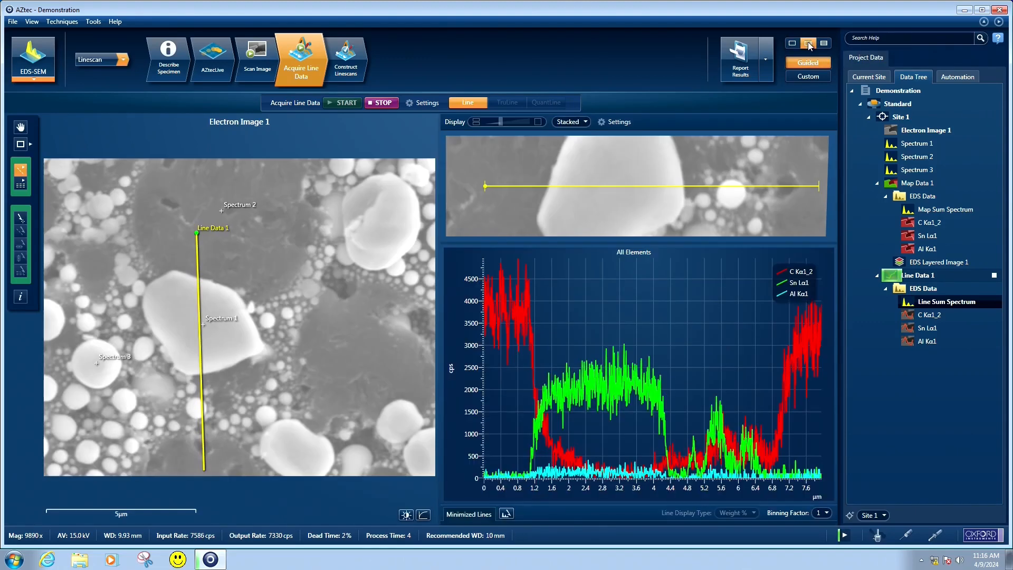
pyautogui.click(824, 44)
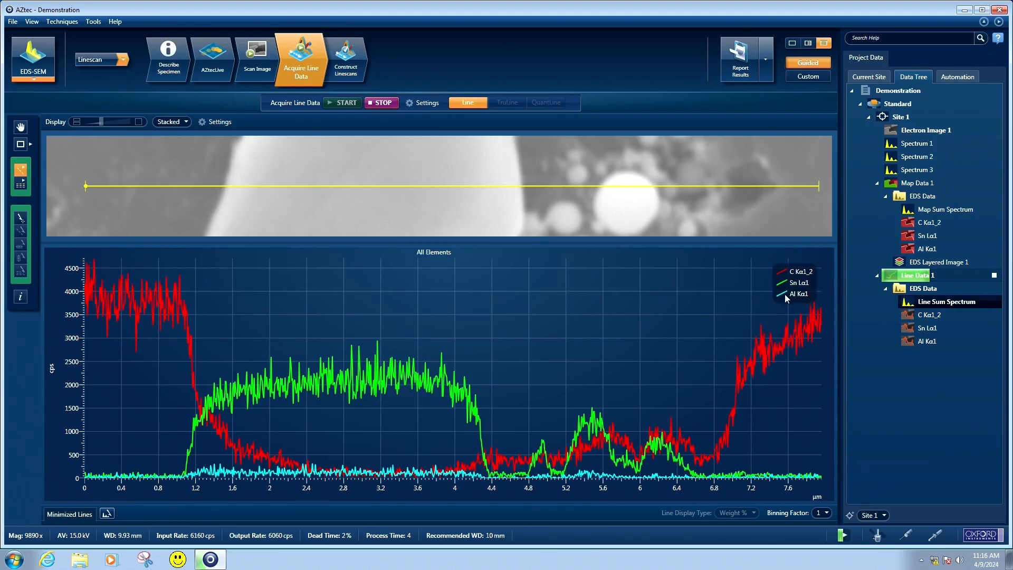
# Exclude aluminium from the constructed linescans and return to the line acquisition view
pyautogui.click(350, 58)
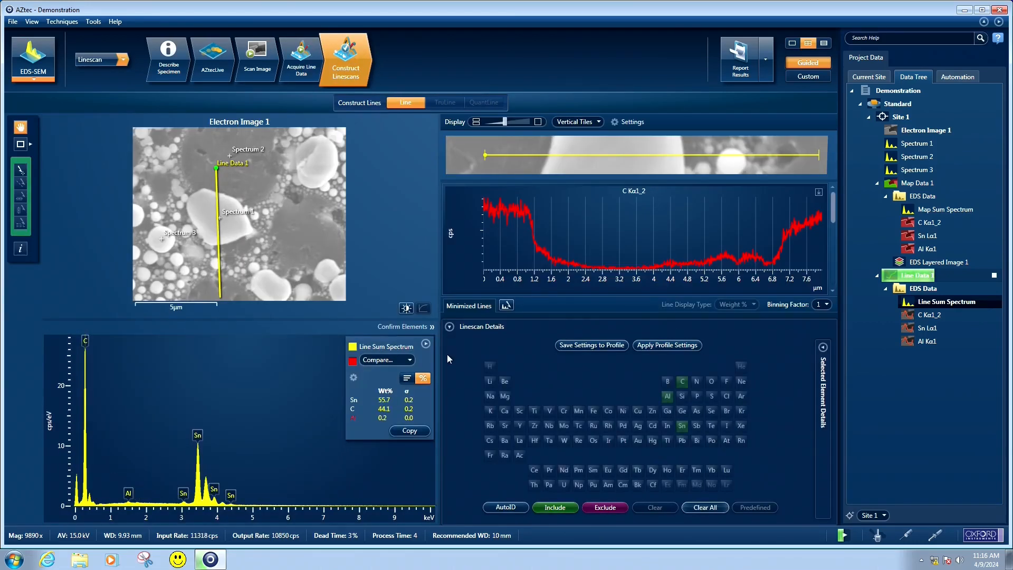
pyautogui.click(667, 400)
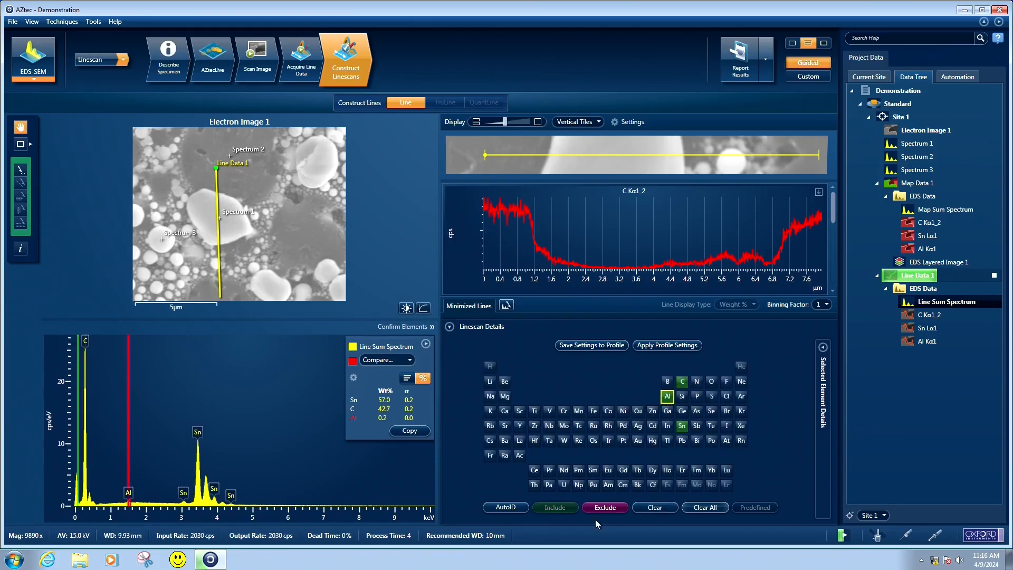
pyautogui.click(604, 507)
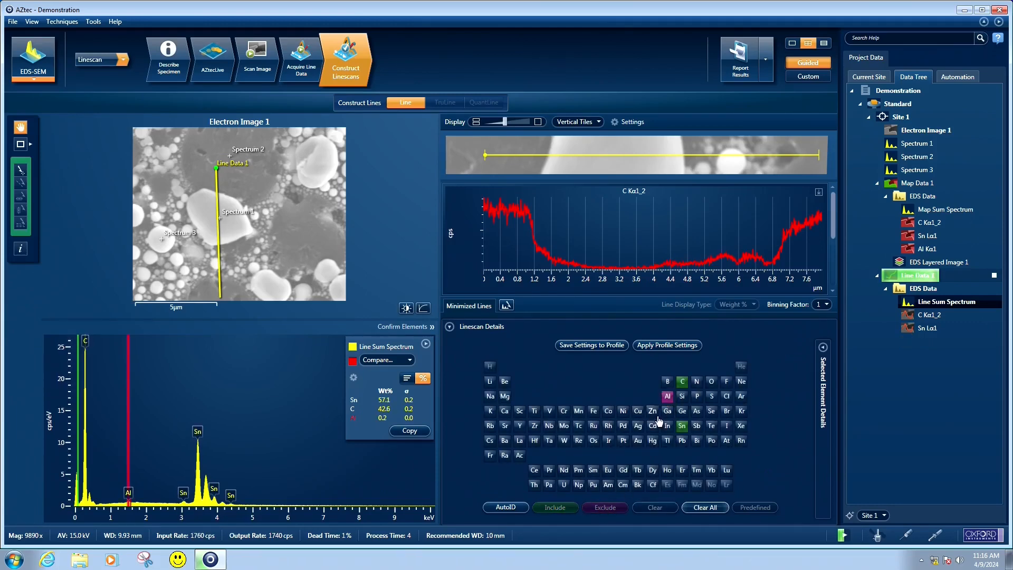
pyautogui.click(311, 72)
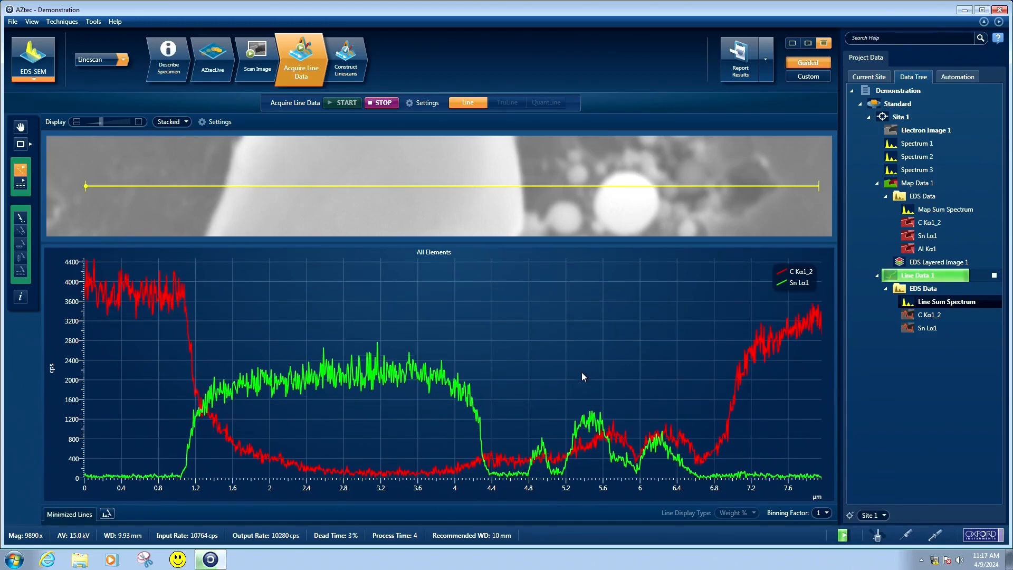
# Stop the Line Data 1 acquisition and go back through image scanning to the specimen description
pyautogui.click(995, 276)
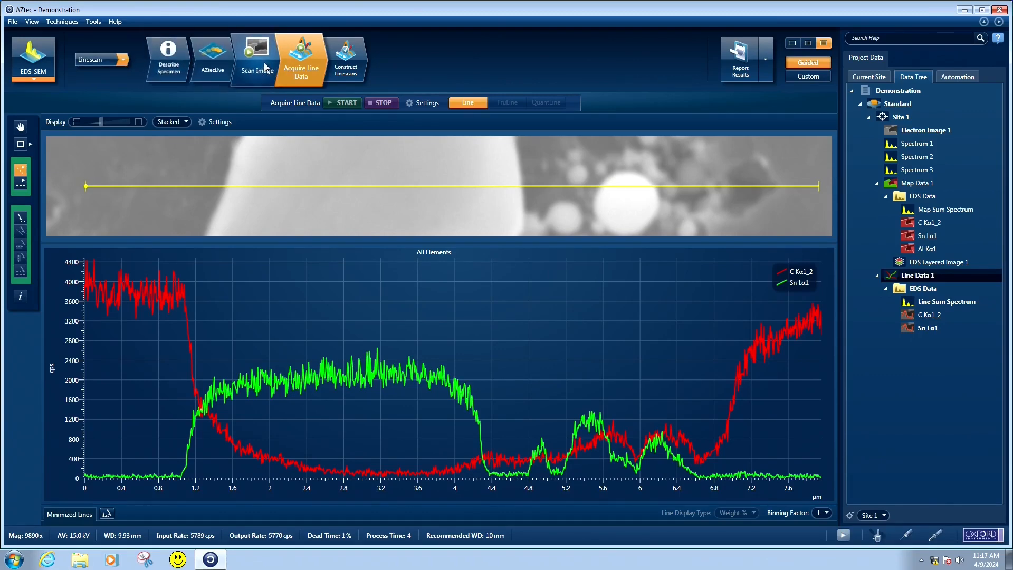
pyautogui.click(264, 63)
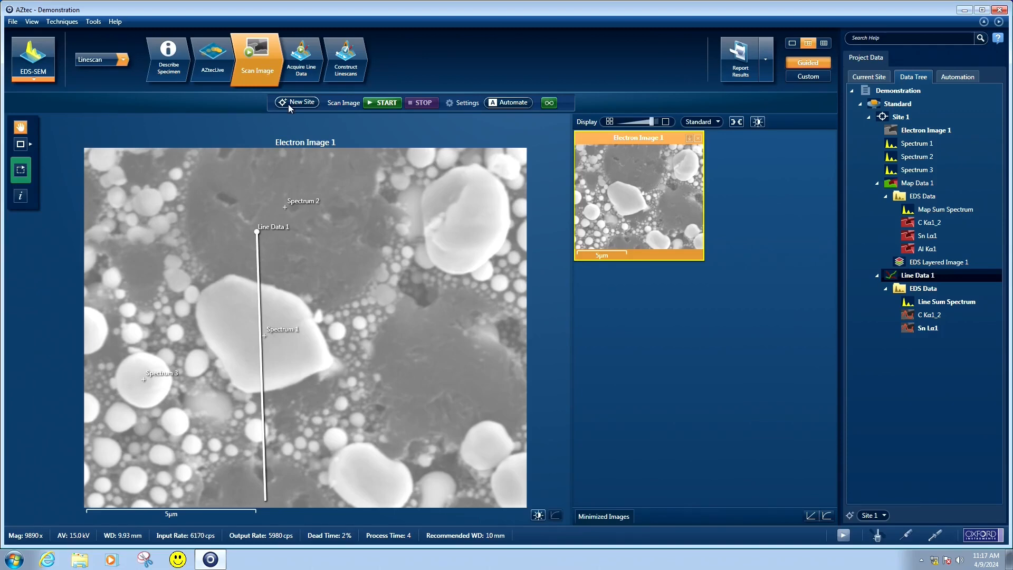
pyautogui.click(165, 72)
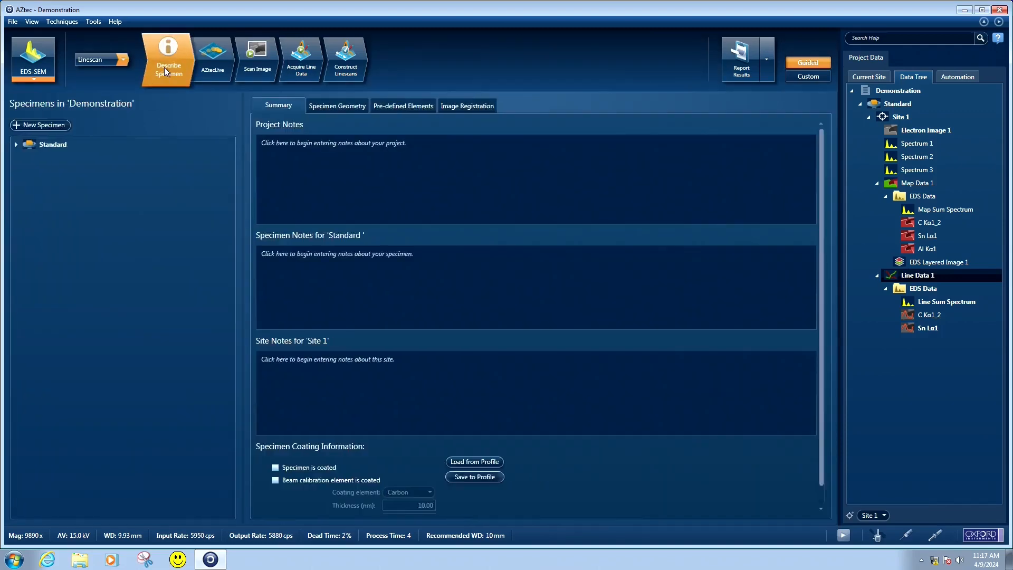
# Add a new specimen to the Demonstration project and name it Standard 2
pyautogui.click(32, 126)
pyautogui.rightClick(61, 162)
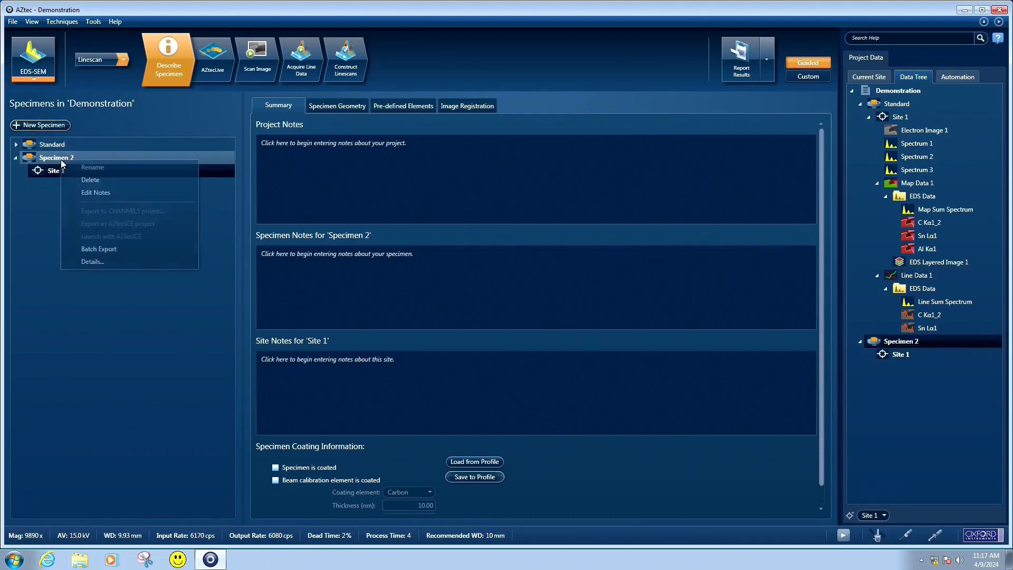
pyautogui.click(88, 167)
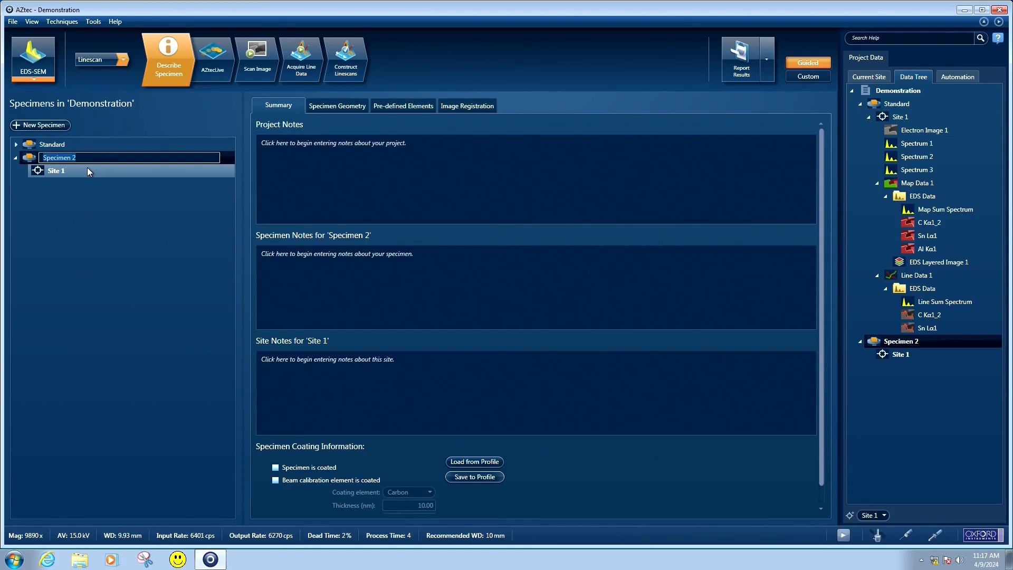
pyautogui.write('Stad')
pyautogui.press('Return')
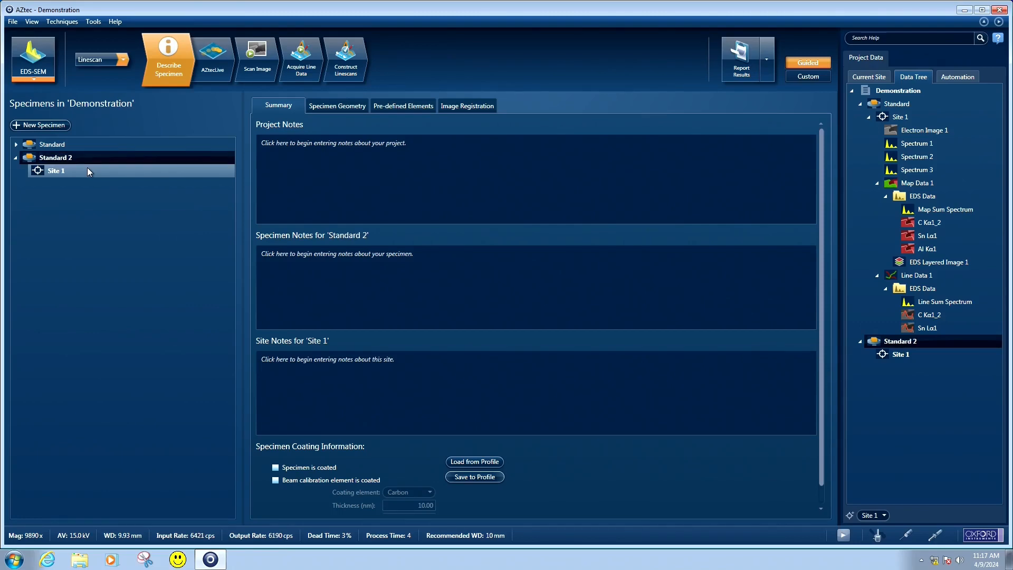
# Return to the Standard specimen, create a new site in it and scan an electron image there, agreeing to acquire in this older specimen
pyautogui.click(21, 146)
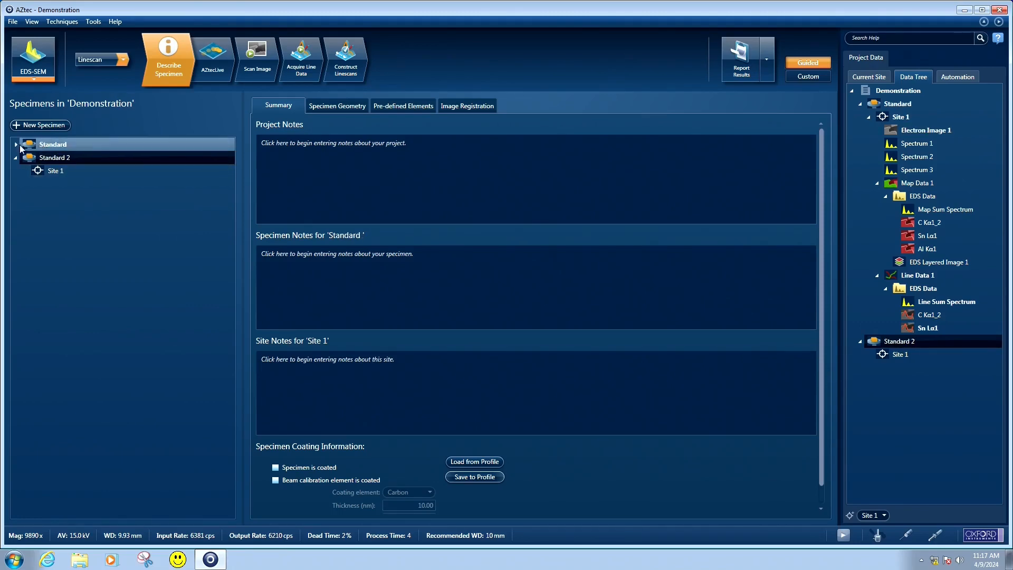
pyautogui.click(17, 145)
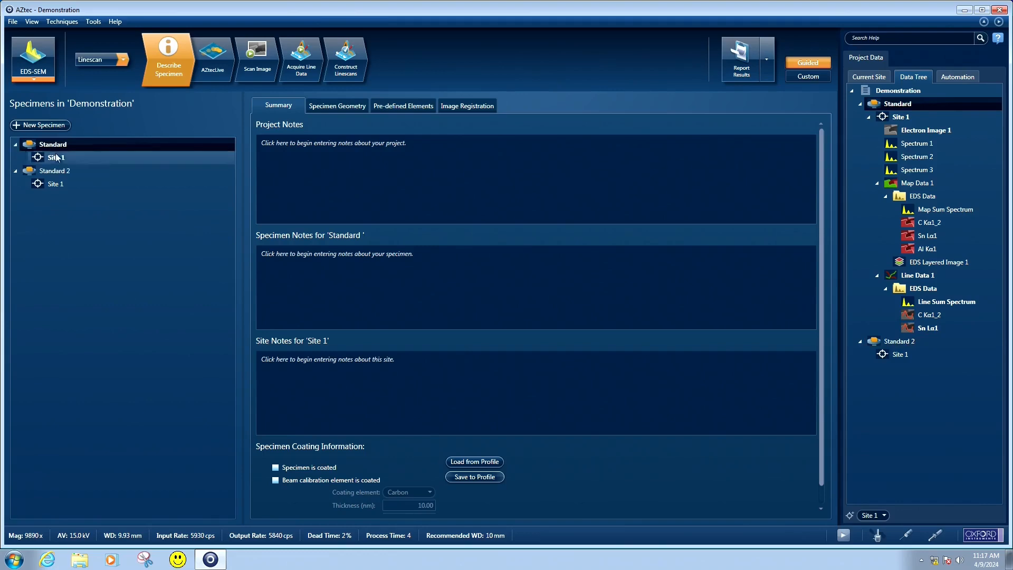
pyautogui.click(254, 70)
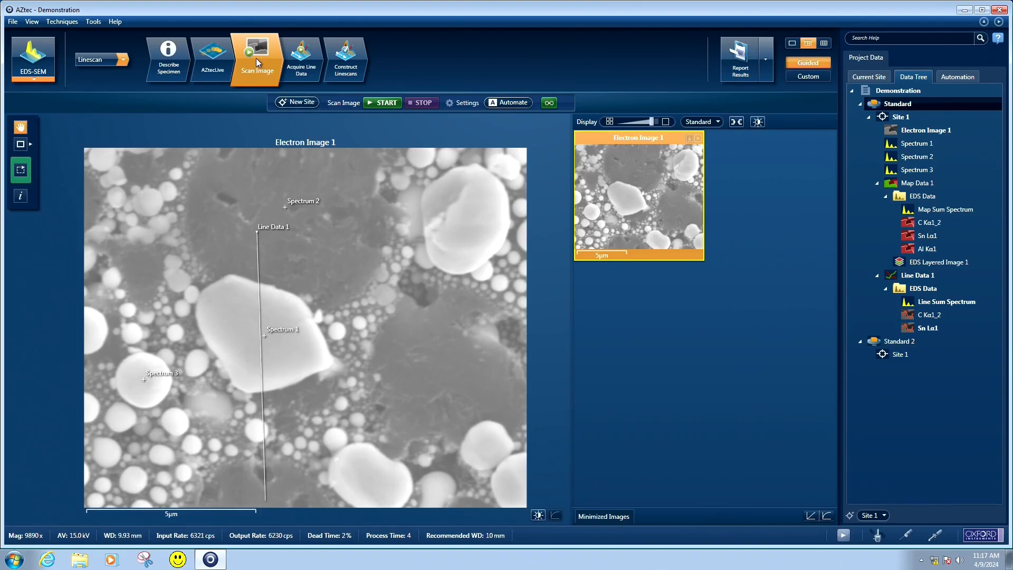
pyautogui.click(295, 103)
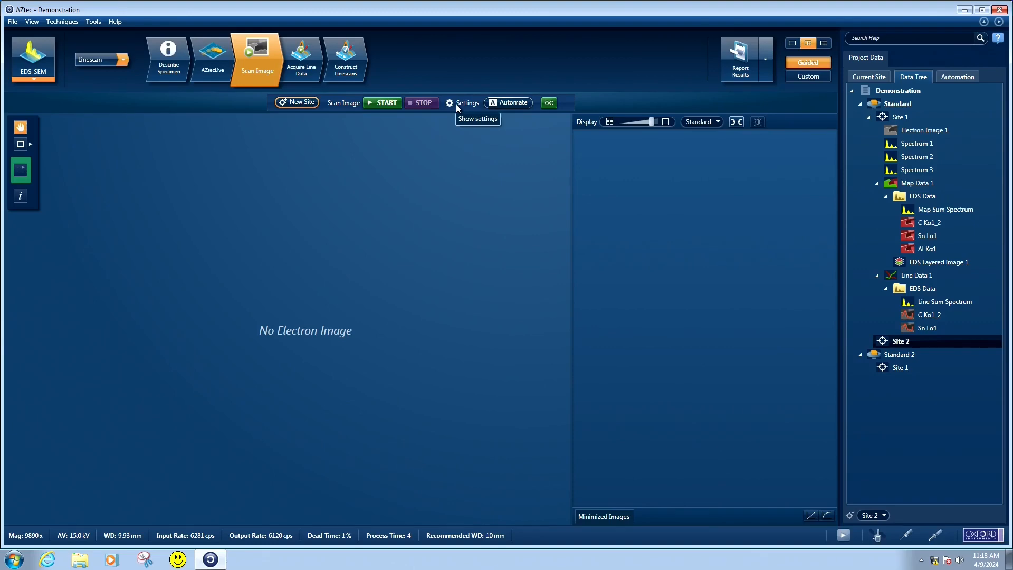
pyautogui.click(378, 102)
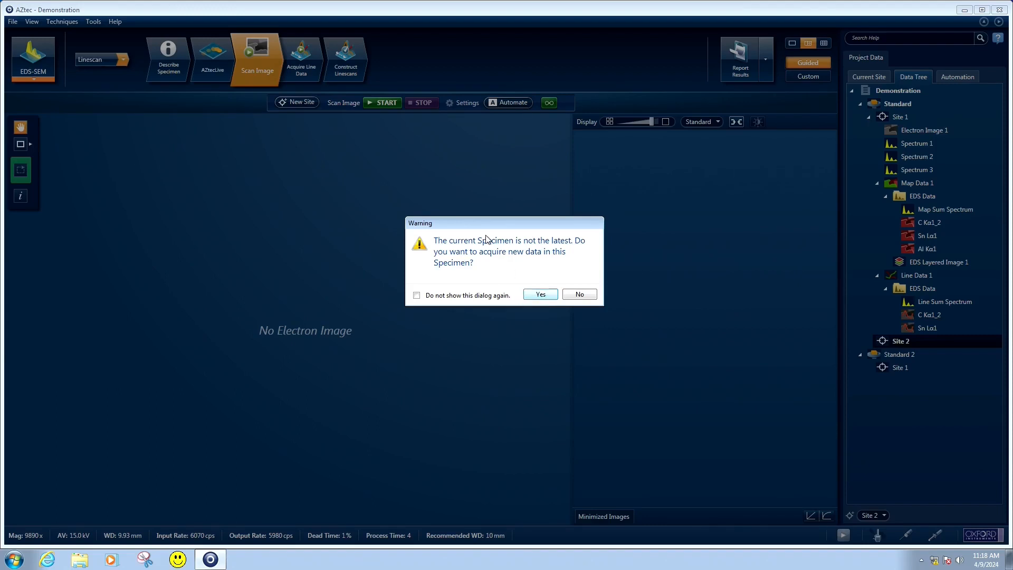
pyautogui.click(547, 297)
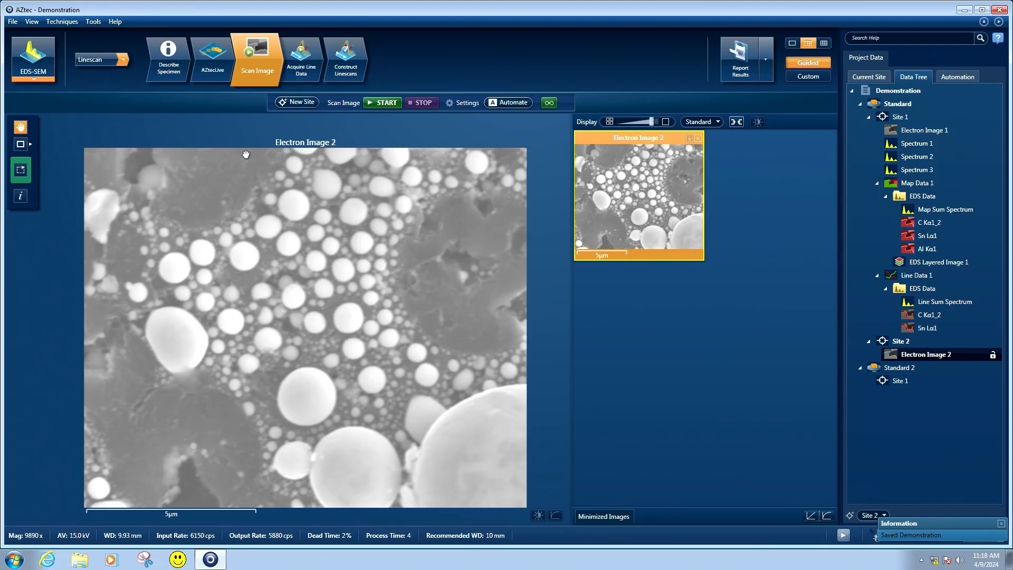
# In Point & ID, acquire point spectra on the bright oval particle and the dark area below it in Electron Image 2, stopping the second early
pyautogui.click(124, 59)
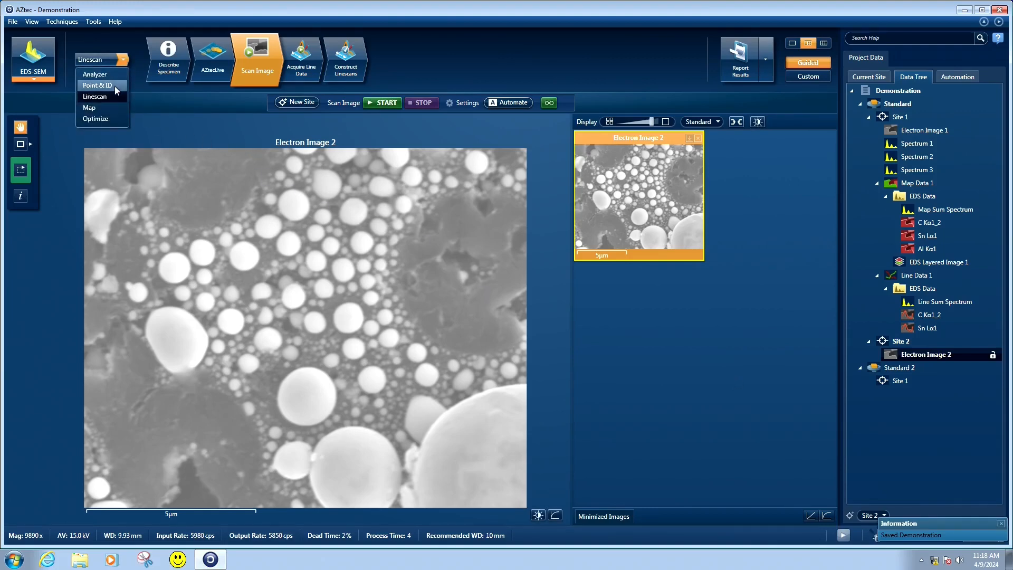
pyautogui.click(115, 86)
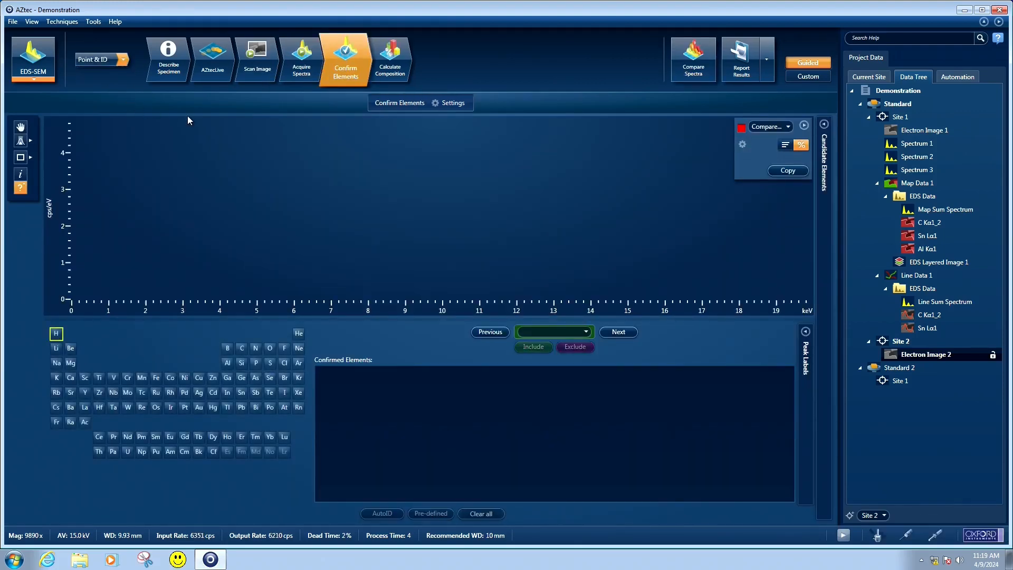
pyautogui.click(302, 70)
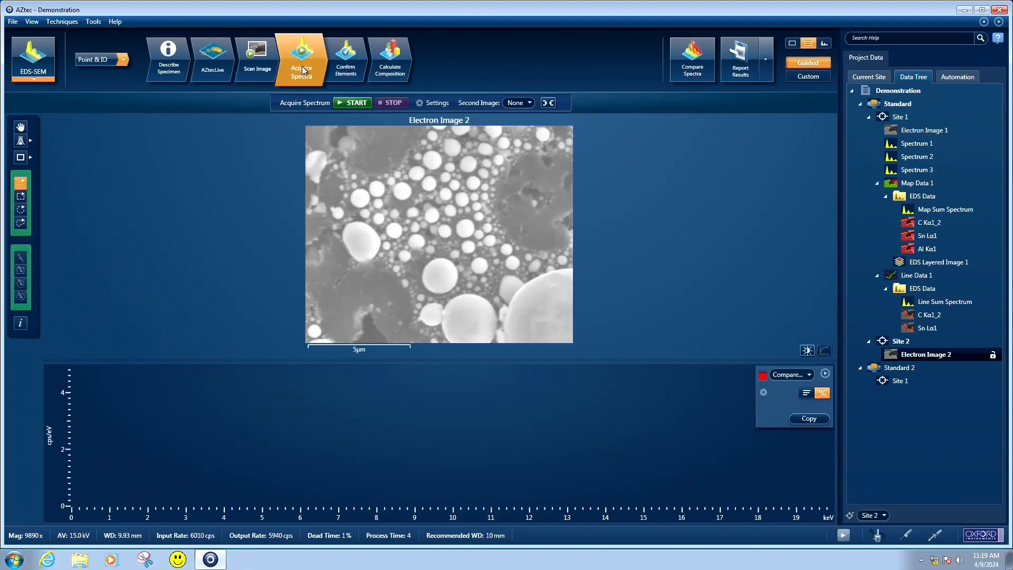
pyautogui.click(359, 240)
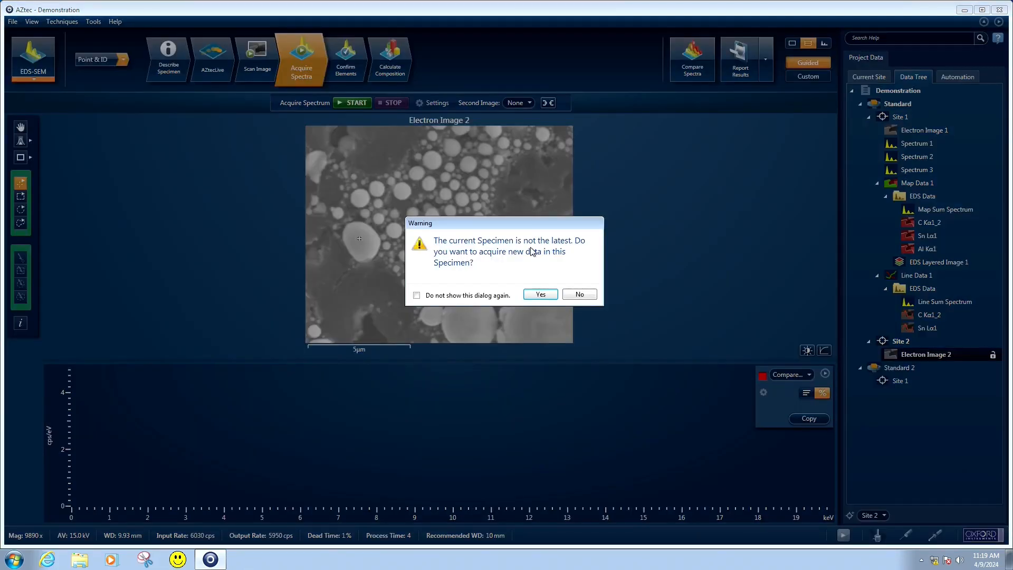
pyautogui.click(540, 294)
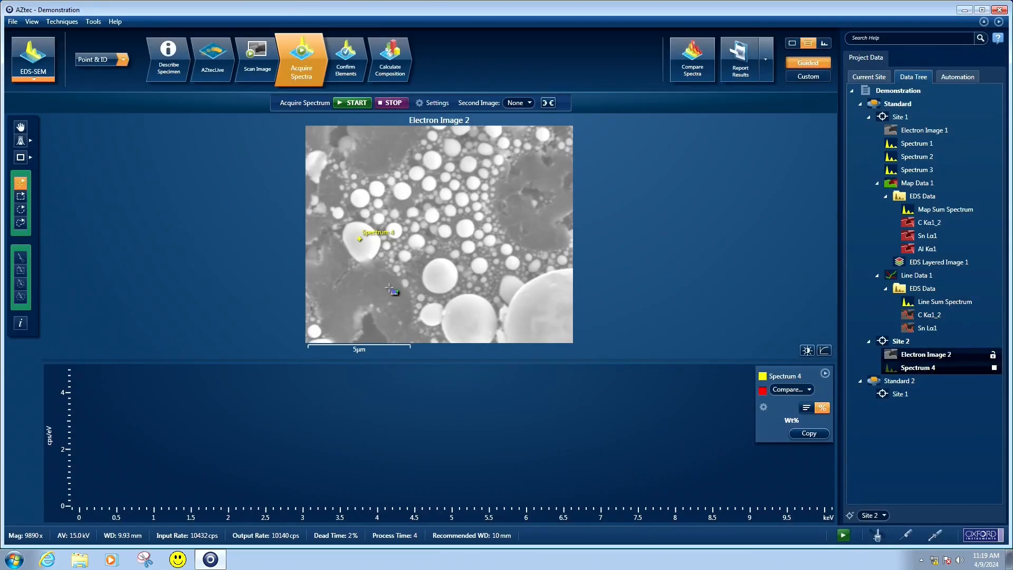
pyautogui.click(348, 300)
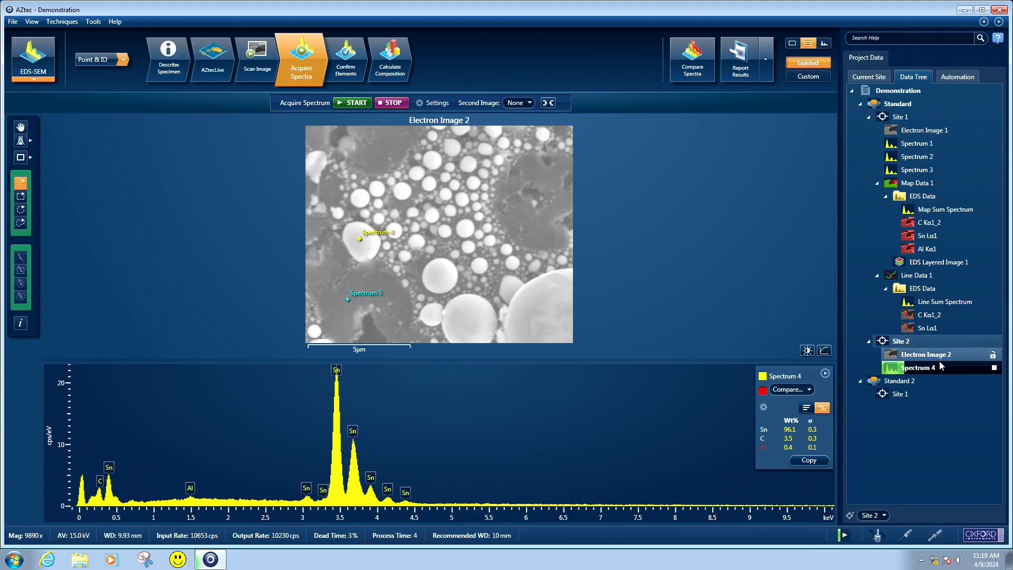
pyautogui.moveTo(990, 371)
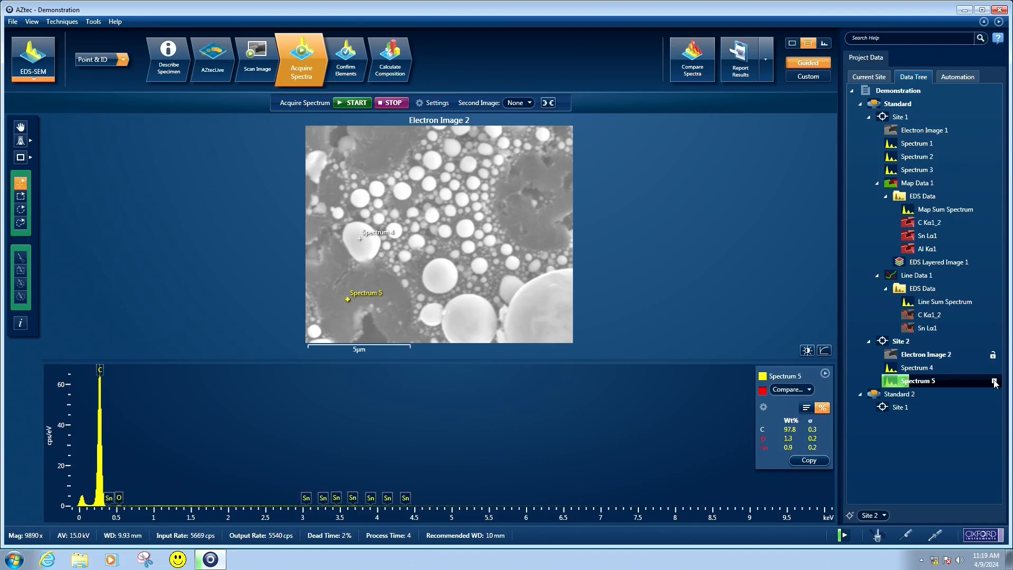
pyautogui.click(994, 380)
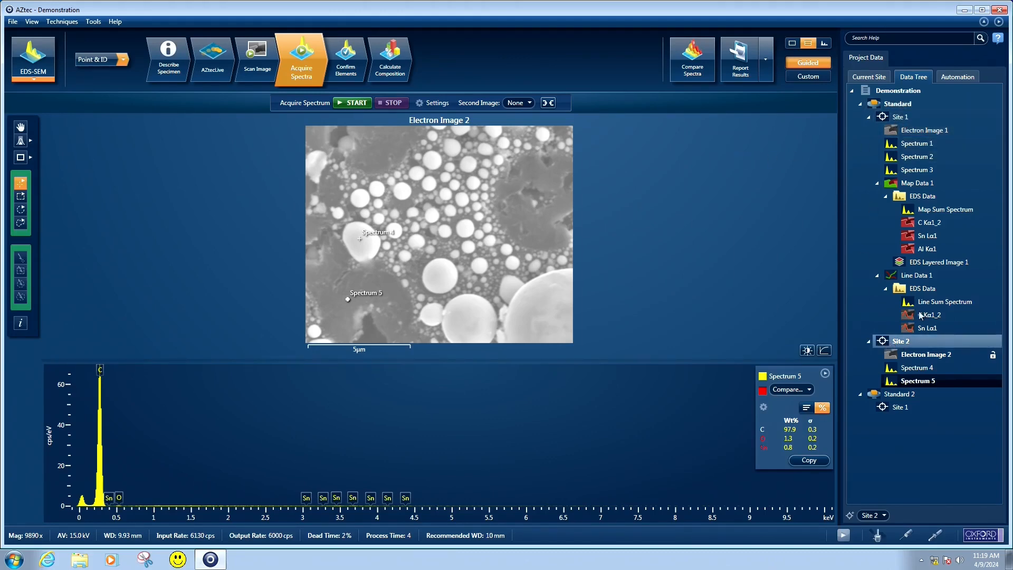
# Generate a Letter-size Word site report for Site 1 of Standard, named Demonstration_Standard_Site 1_2024-04-09_11-19-59.docx
pyautogui.click(912, 117)
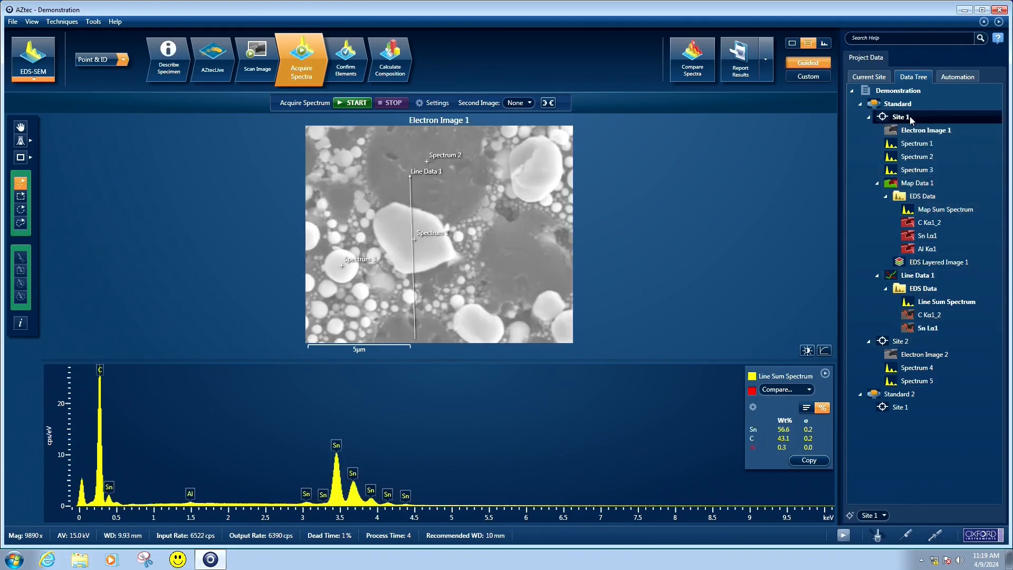
pyautogui.click(767, 62)
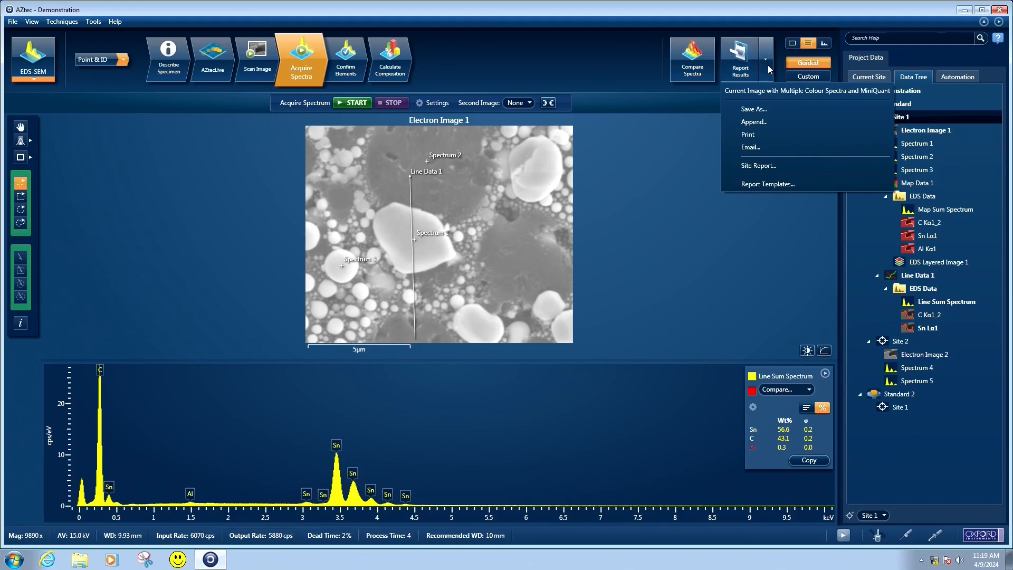
pyautogui.click(757, 166)
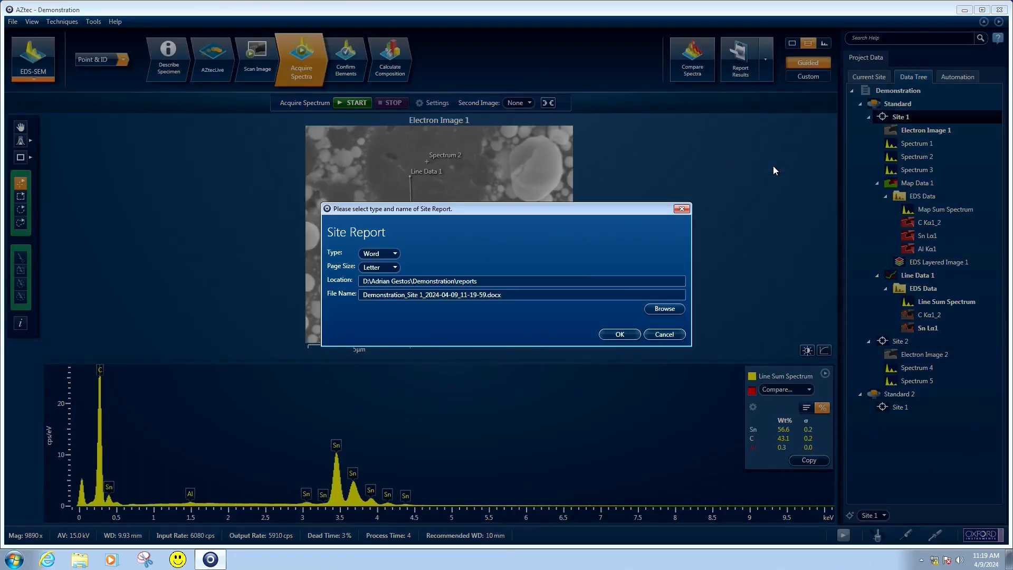
pyautogui.click(406, 295)
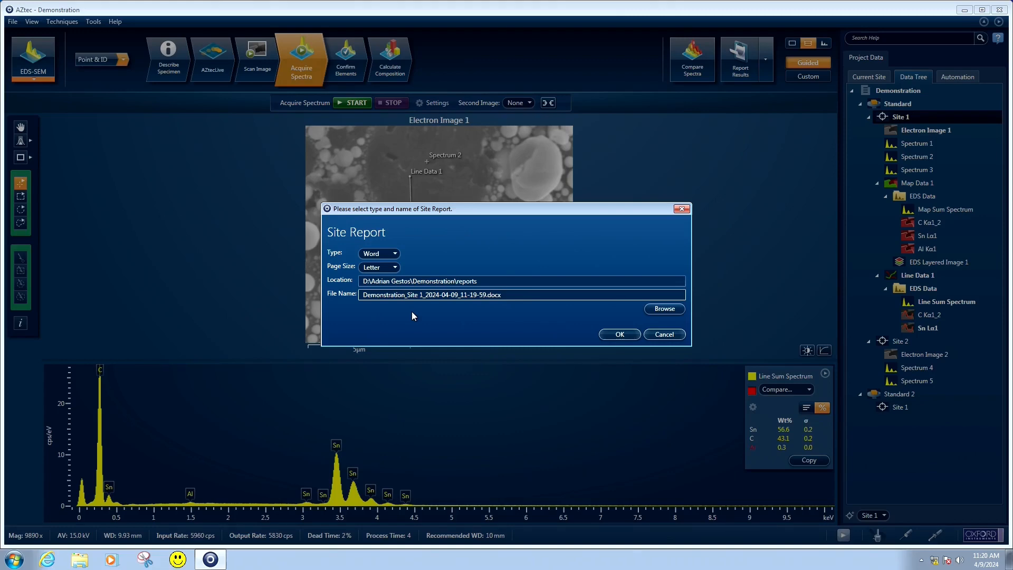
pyautogui.write('_')
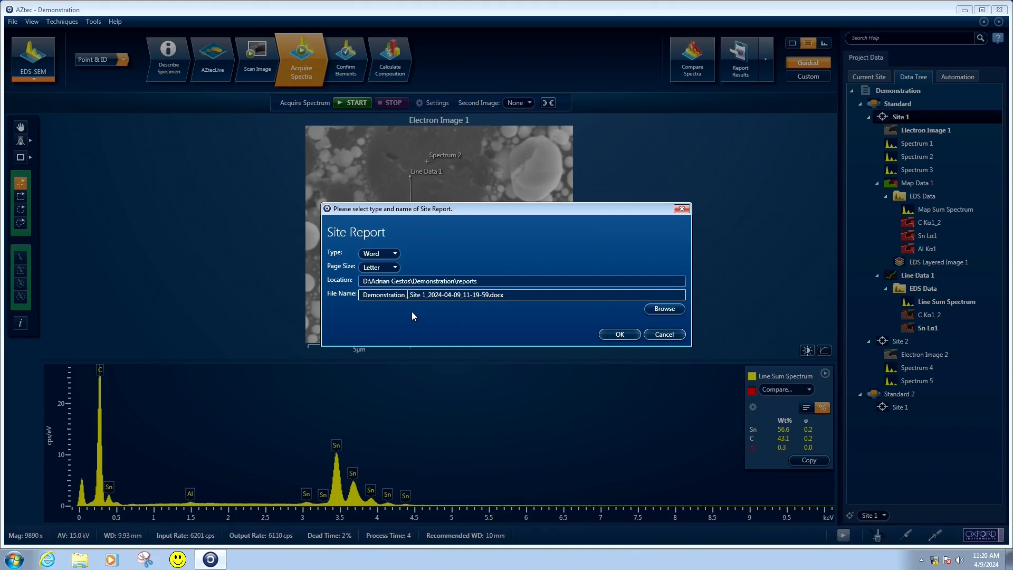
pyautogui.write('Standar')
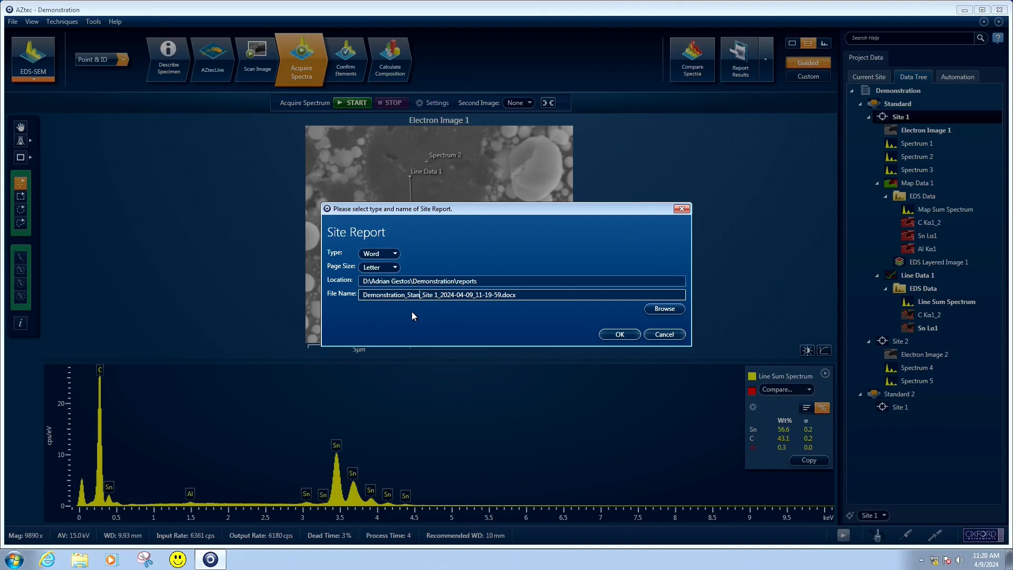
pyautogui.write('d')
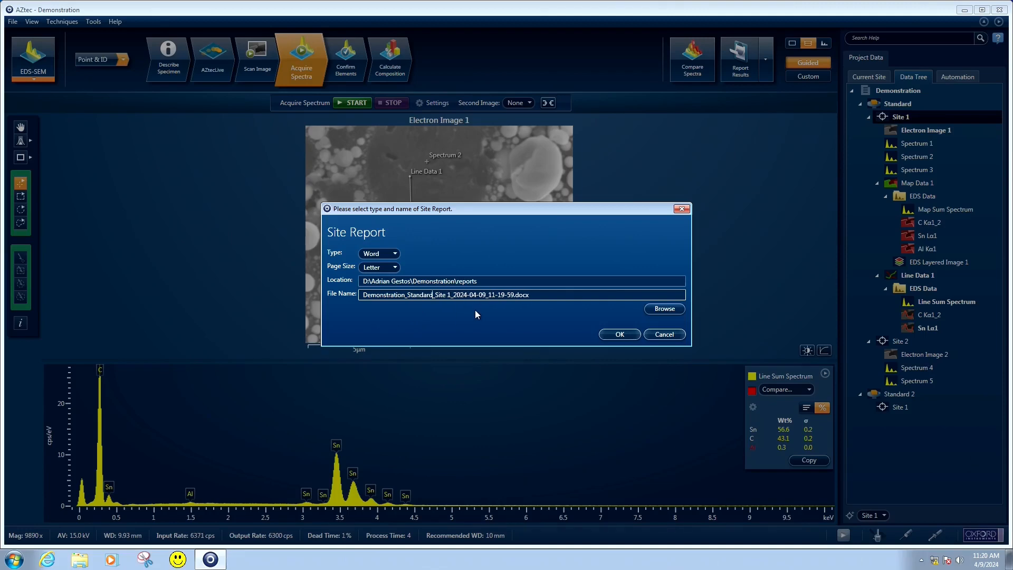
pyautogui.click(604, 333)
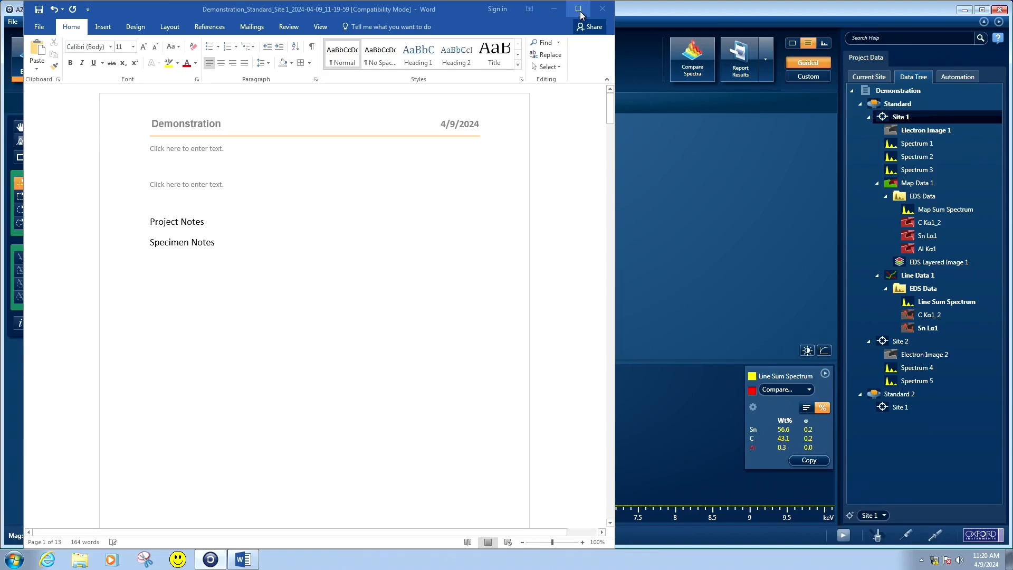
# Review the Site 1 report from the electron image through the spectra, maps and linescan, and close Word without keeping the copied item
pyautogui.click(579, 10)
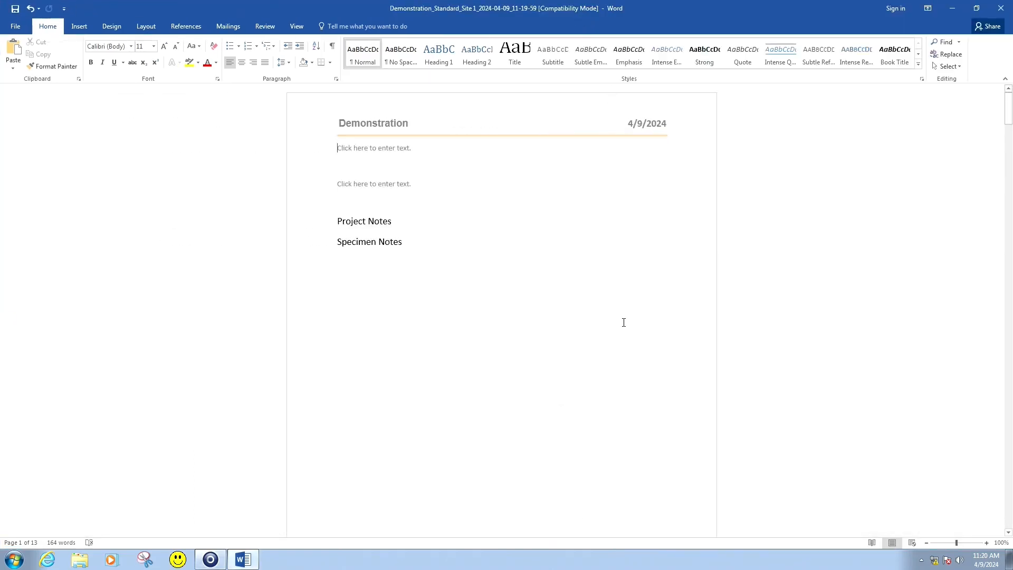
pyautogui.scroll(-15, 624, 323)
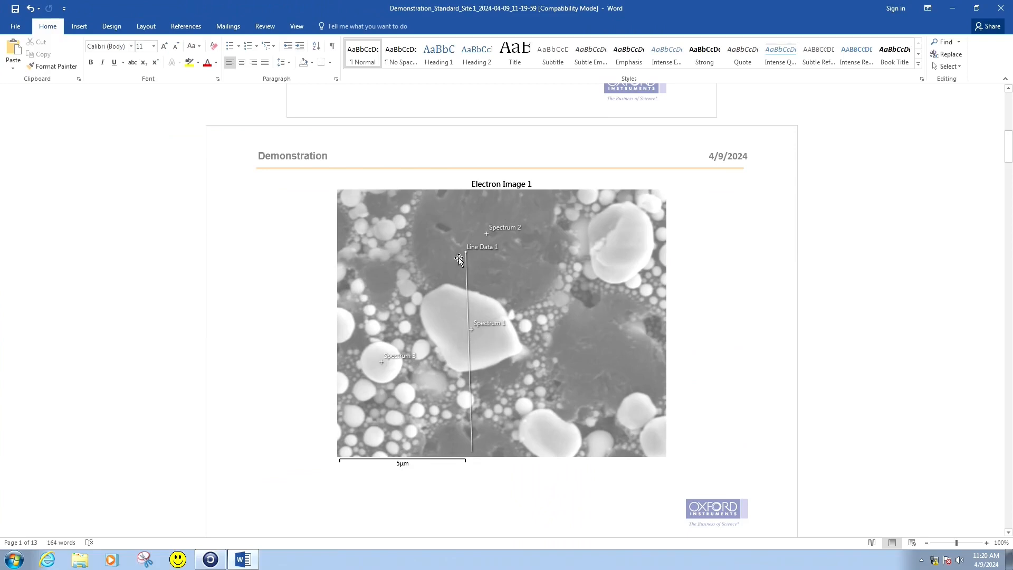
pyautogui.scroll(-15, 529, 335)
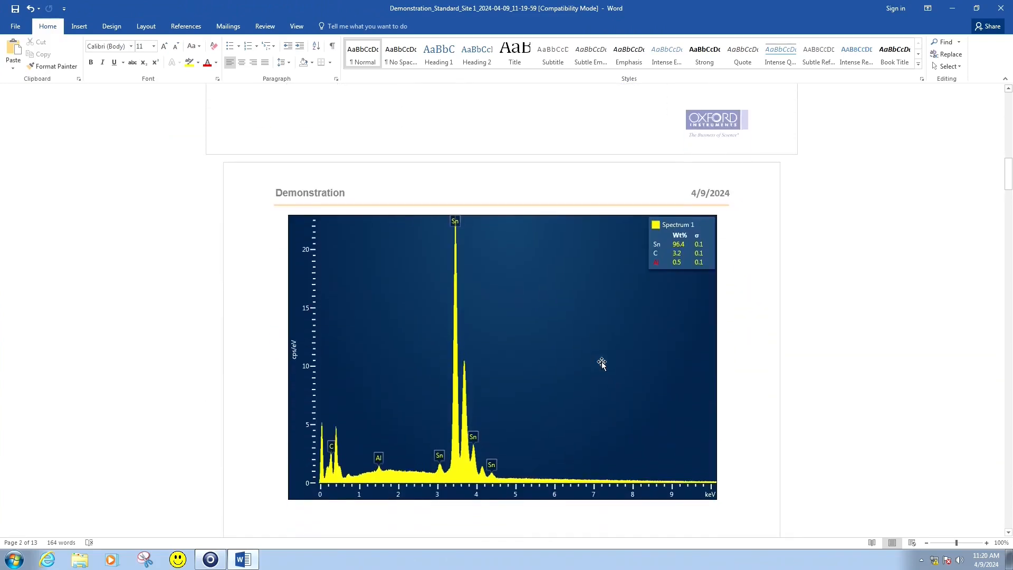
pyautogui.scroll(-15, 601, 364)
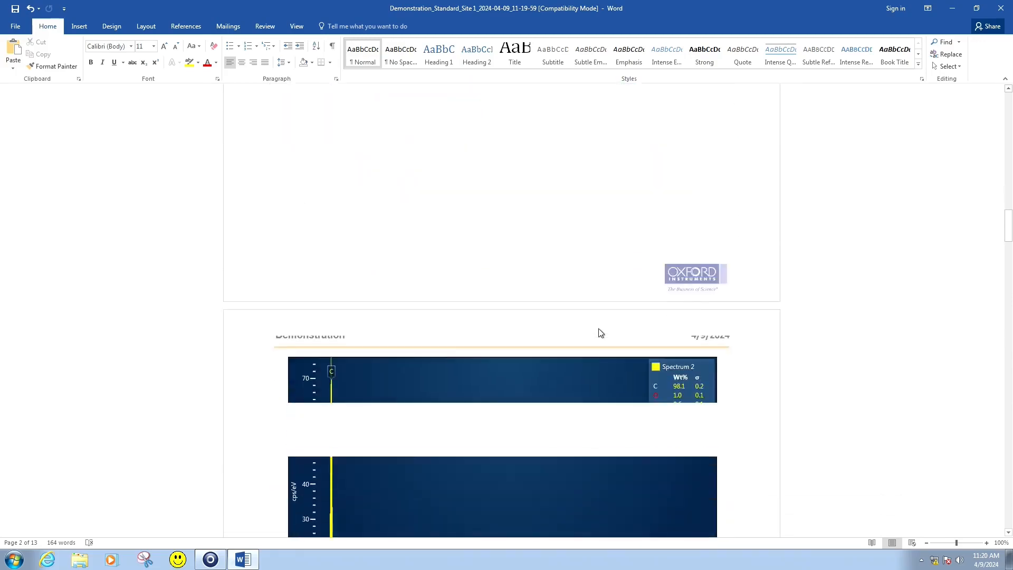
pyautogui.scroll(-20, 600, 333)
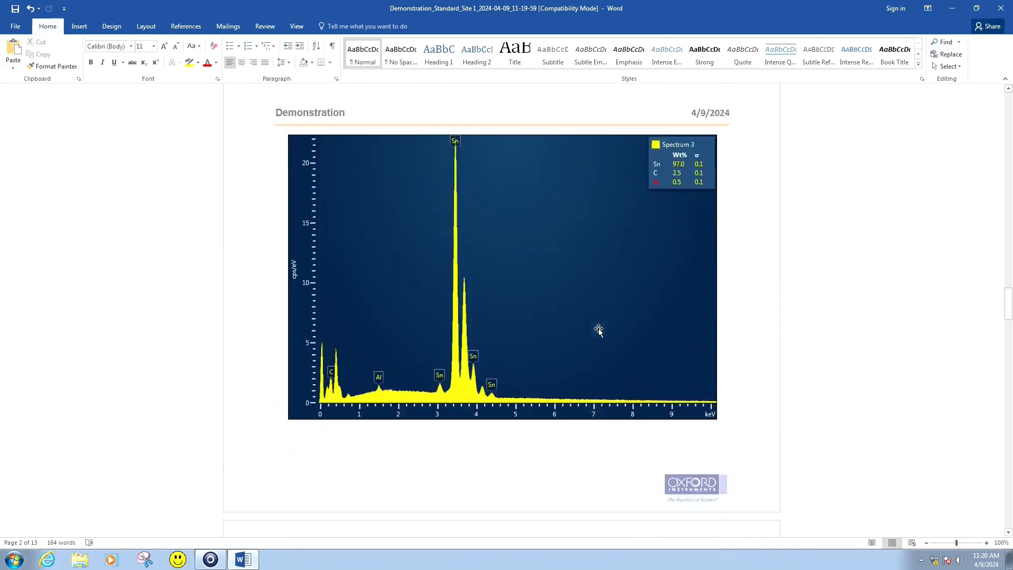
pyautogui.scroll(-20, 598, 328)
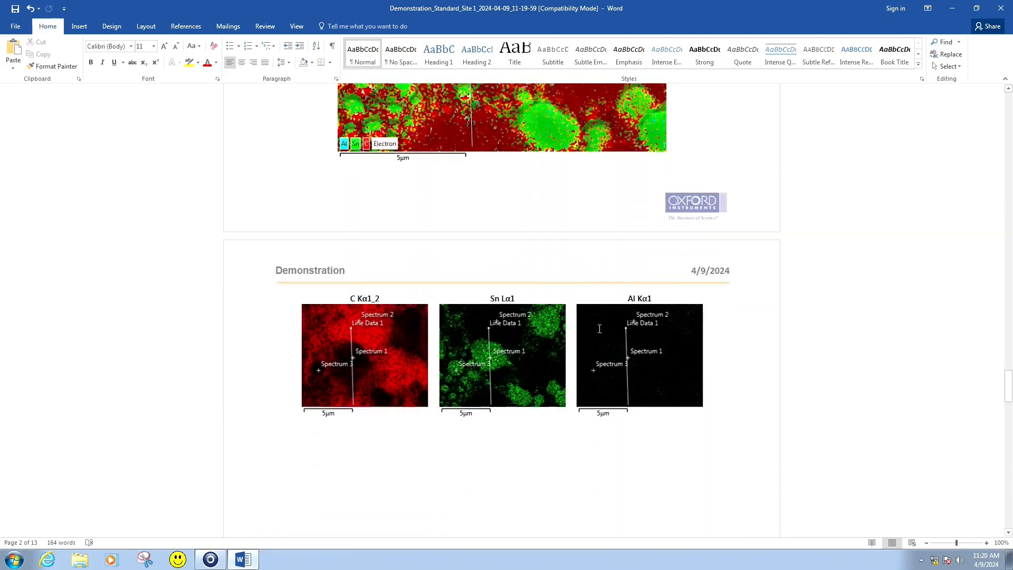
pyautogui.scroll(-20, 600, 328)
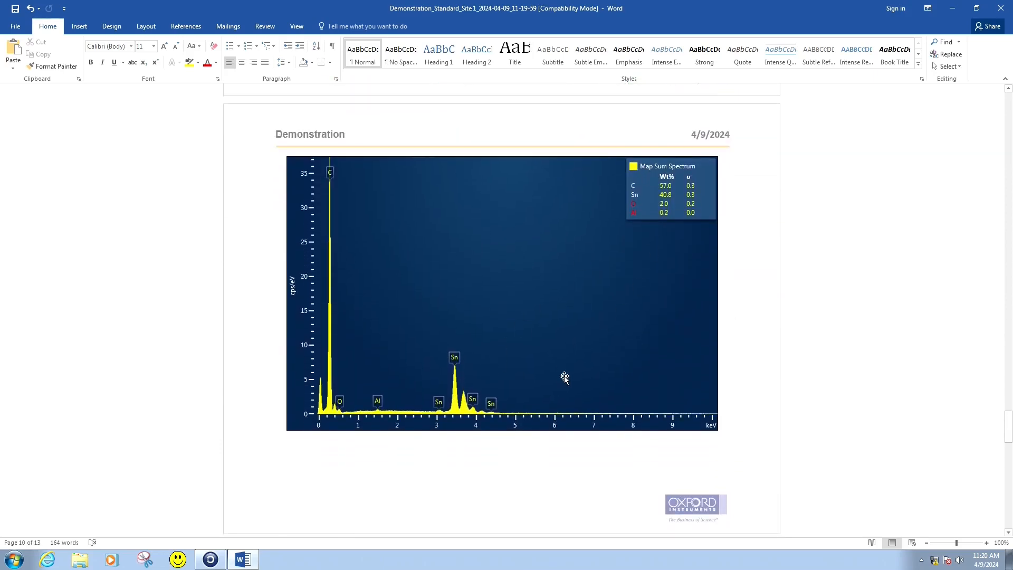
pyautogui.scroll(-15, 564, 376)
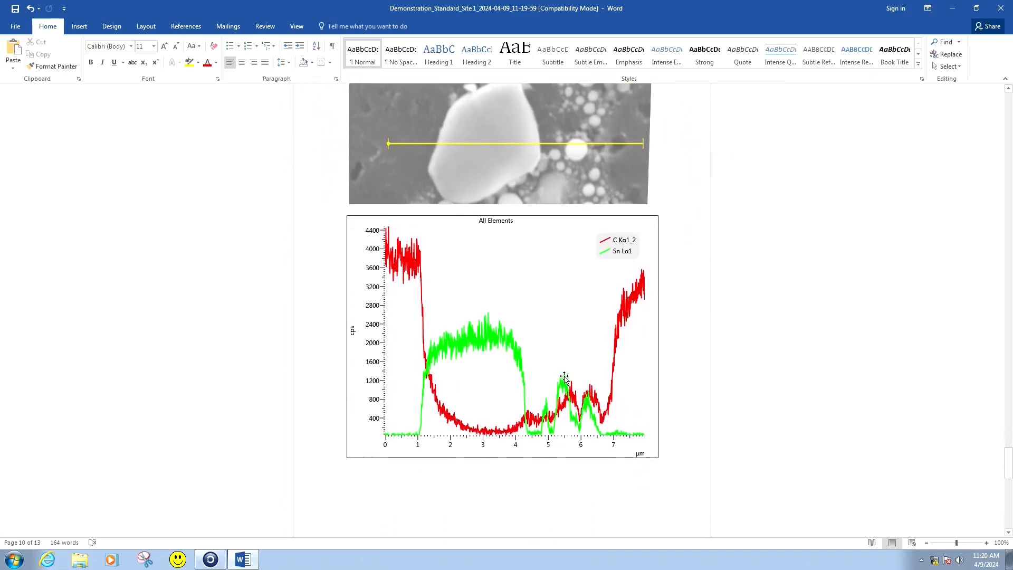
pyautogui.scroll(-20, 565, 378)
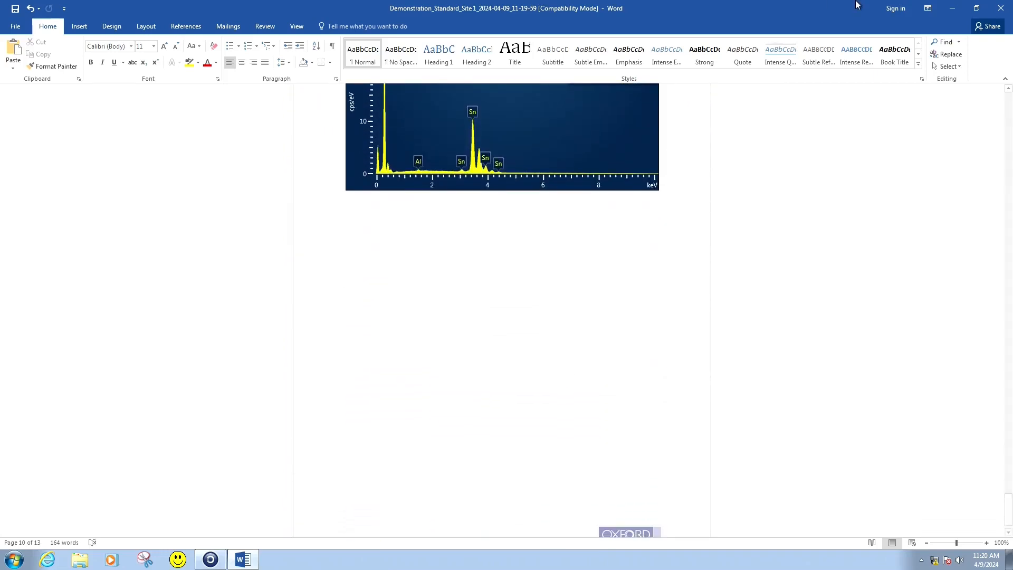
pyautogui.click(1007, 12)
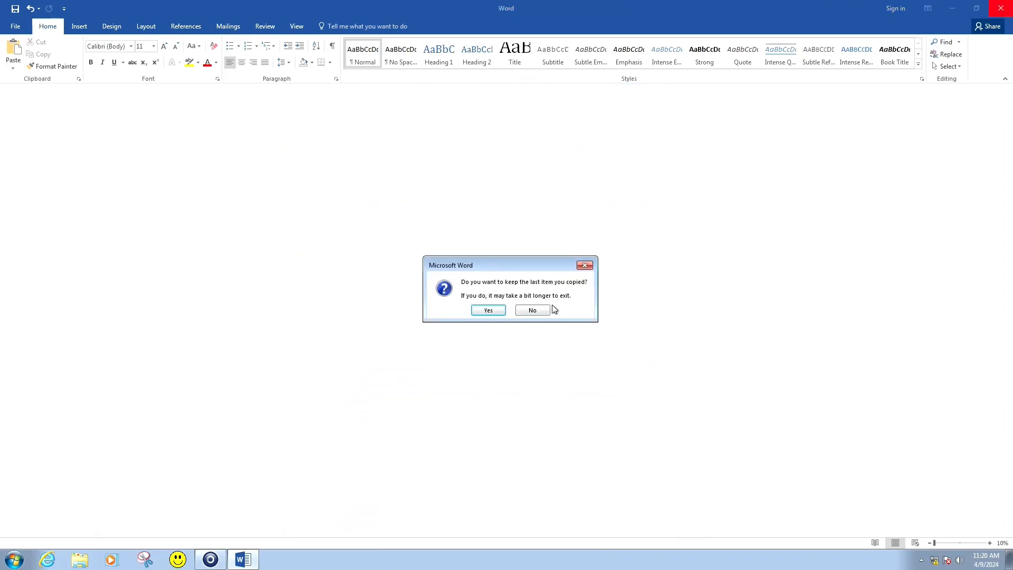
pyautogui.click(532, 311)
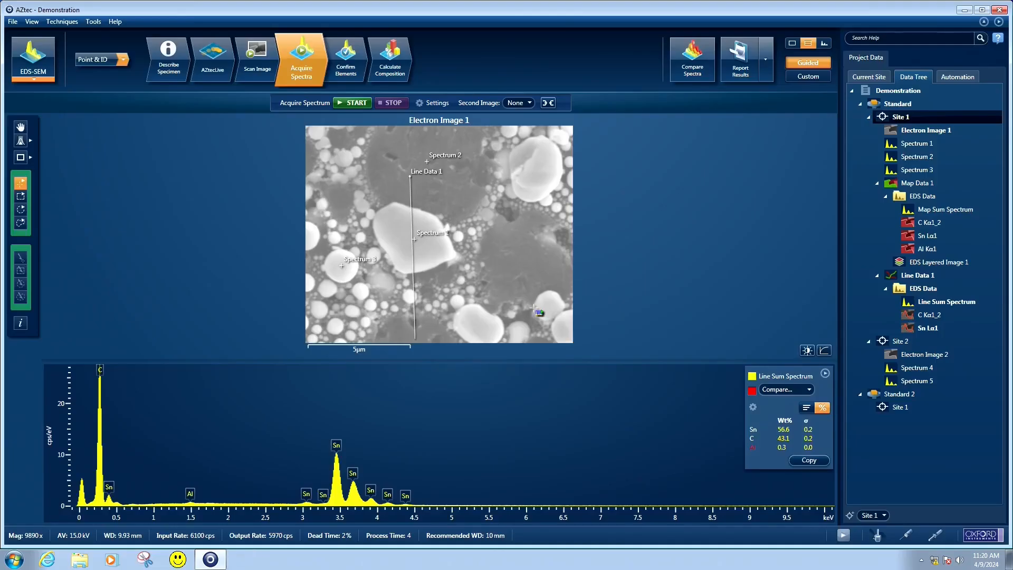
# Select Spectrum 1 of Site 1 and open its EMSA export option
pyautogui.click(917, 143)
pyautogui.rightClick(348, 447)
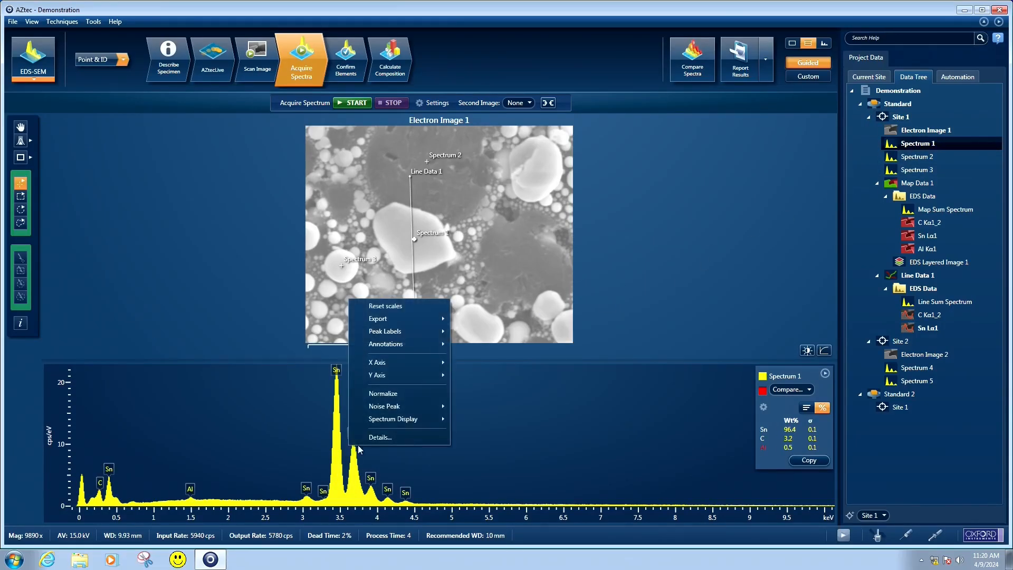
pyautogui.moveTo(417, 319)
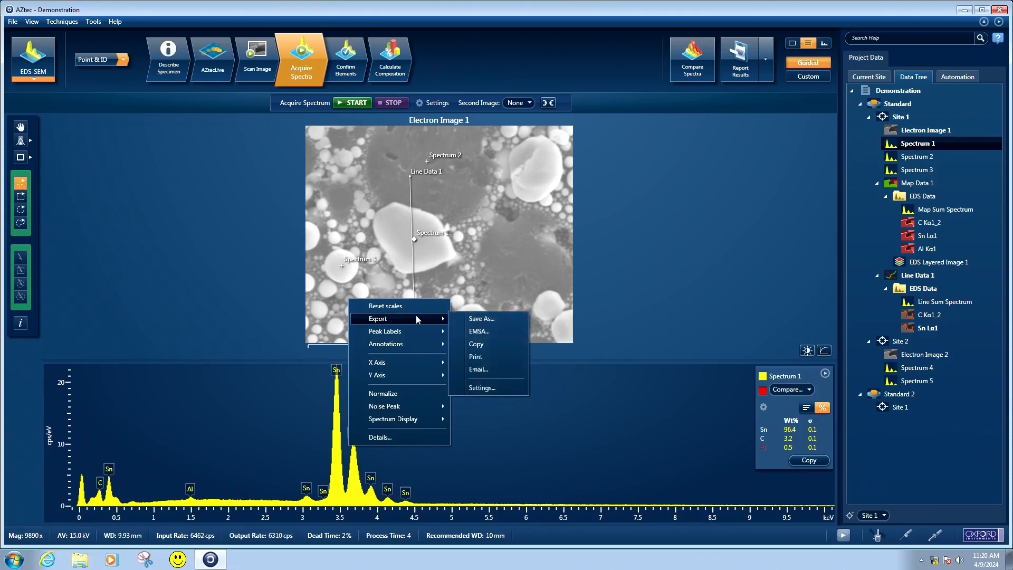
pyautogui.click(479, 331)
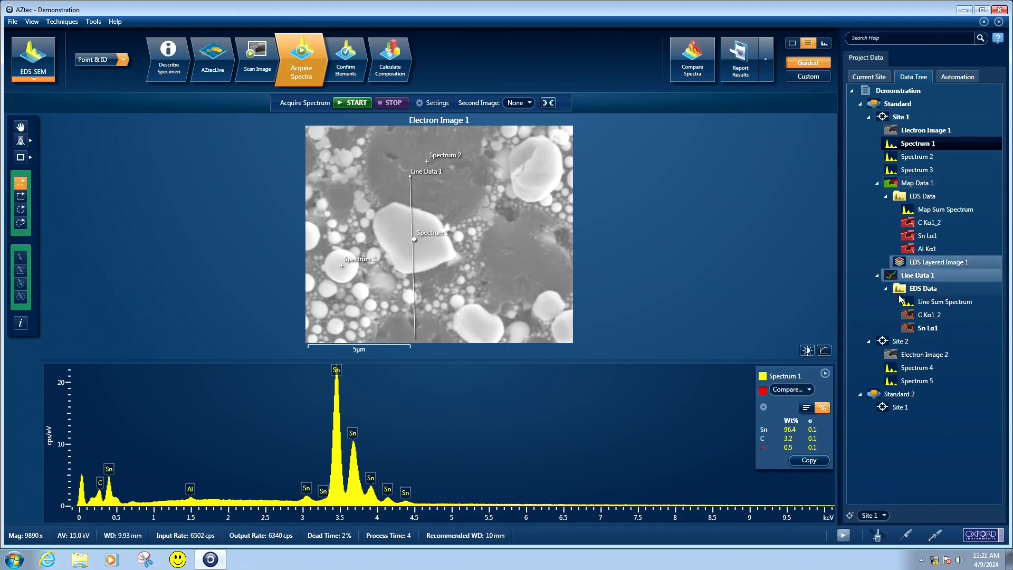
# Generate a Letter-size Word site report for Site 2 of Standard, named Demonstration_Standard_Site 2_2024-04-09_11-21-09.docx
pyautogui.click(902, 342)
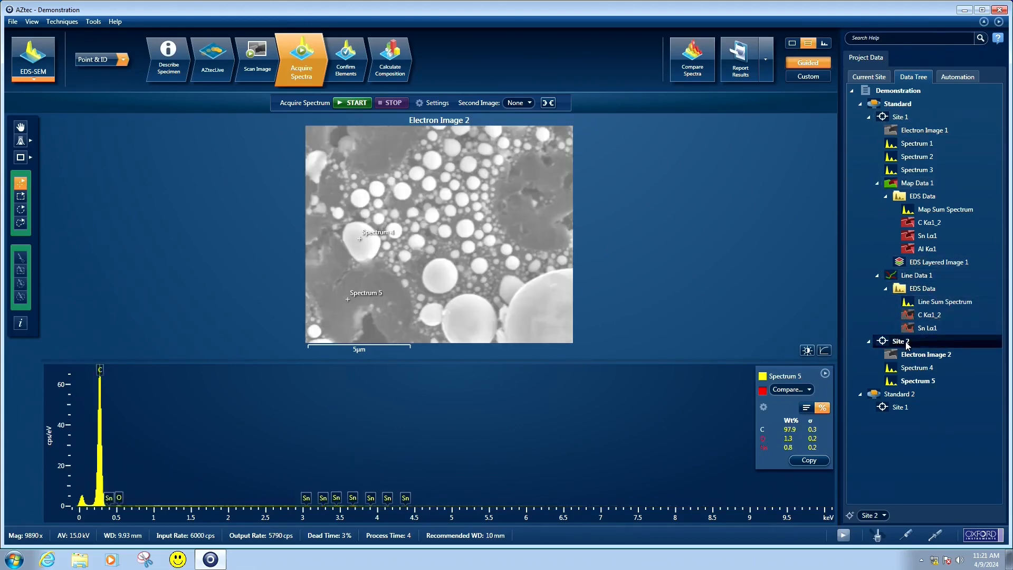
pyautogui.click(740, 58)
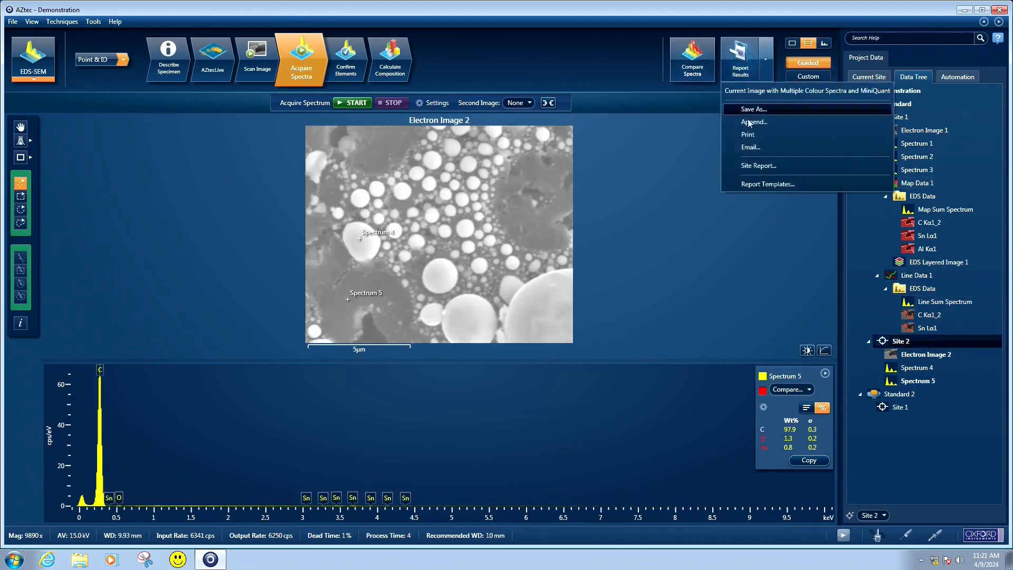
pyautogui.click(756, 165)
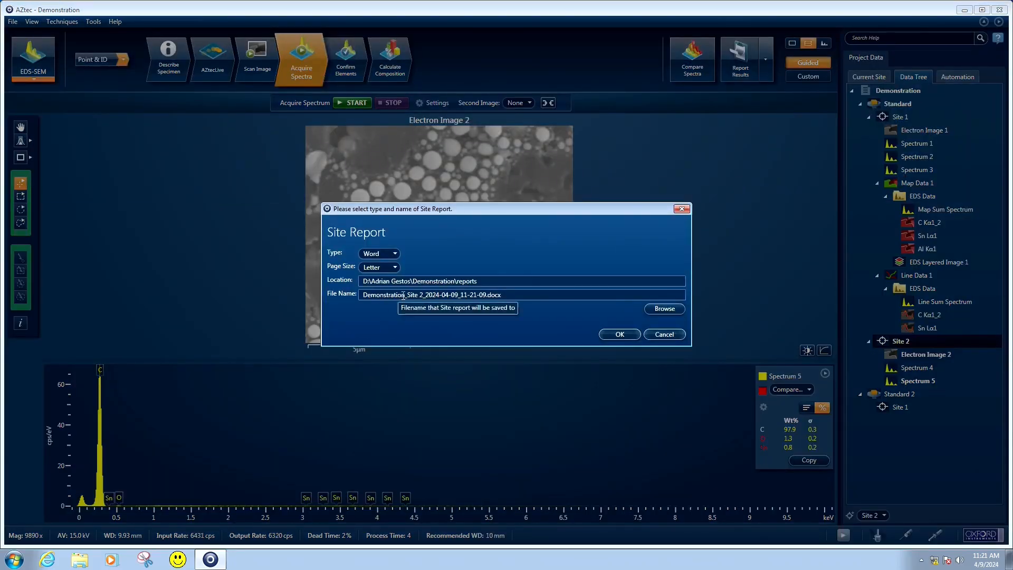
pyautogui.click(405, 294)
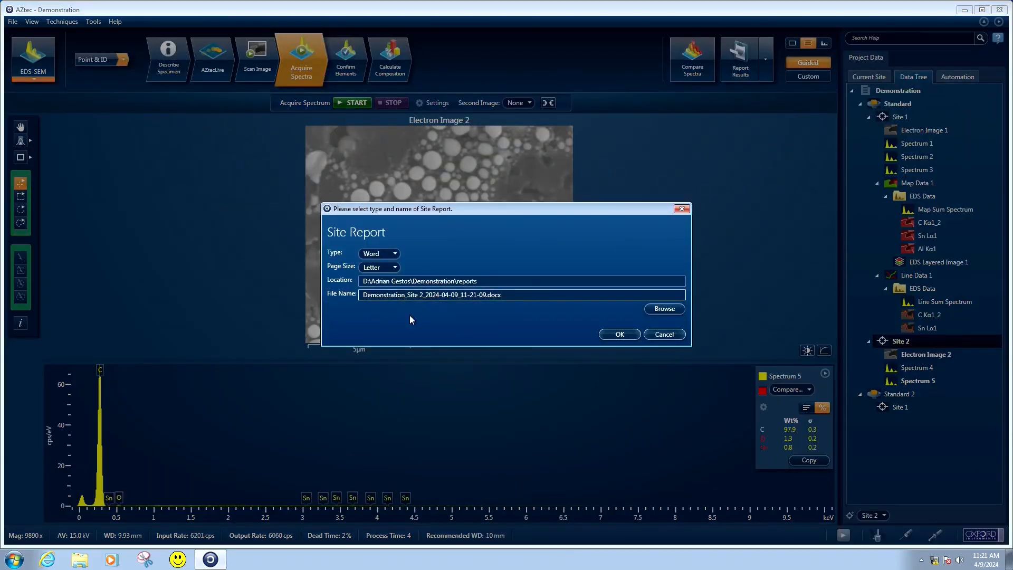
pyautogui.write('_')
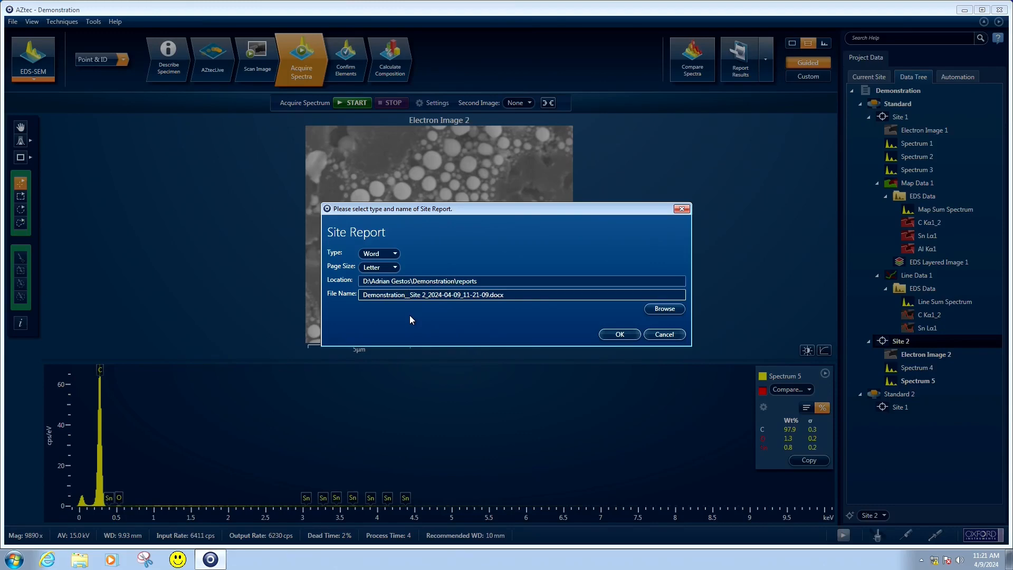
pyautogui.write('Standard')
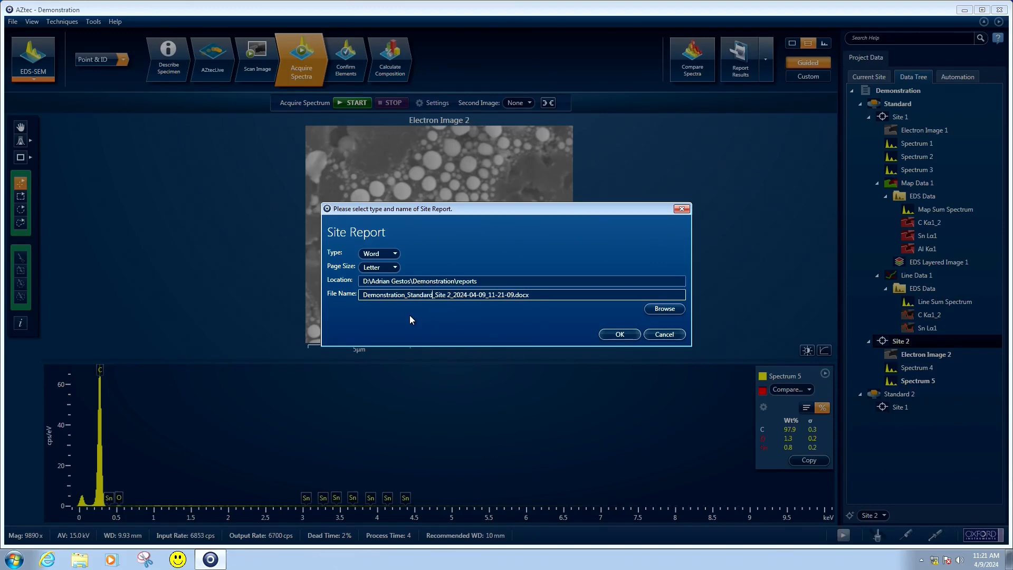
pyautogui.click(616, 335)
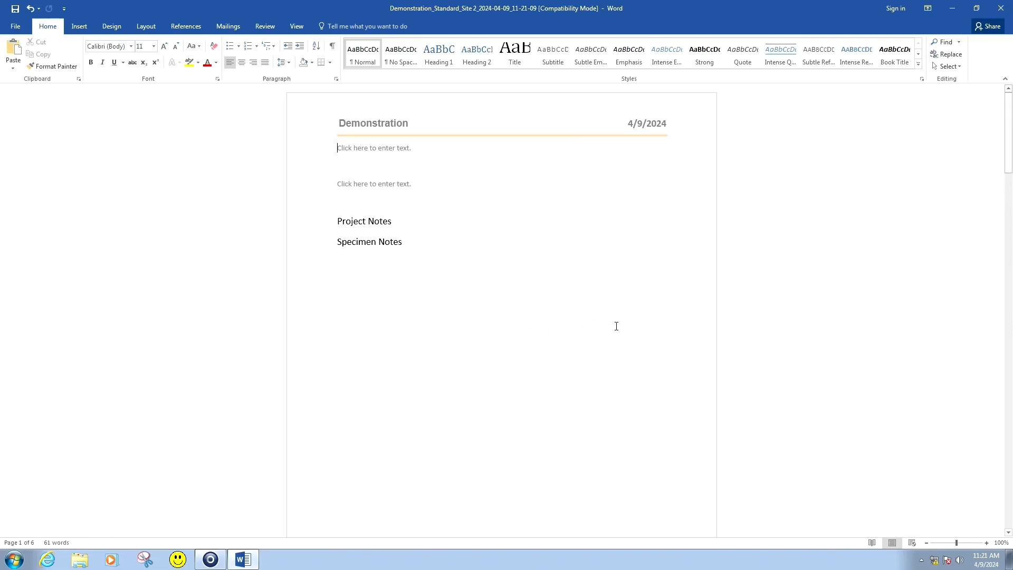
# Review the Site 2 report's spectra and quantification table, and close Word without keeping the copied item
pyautogui.scroll(-9, 637, 362)
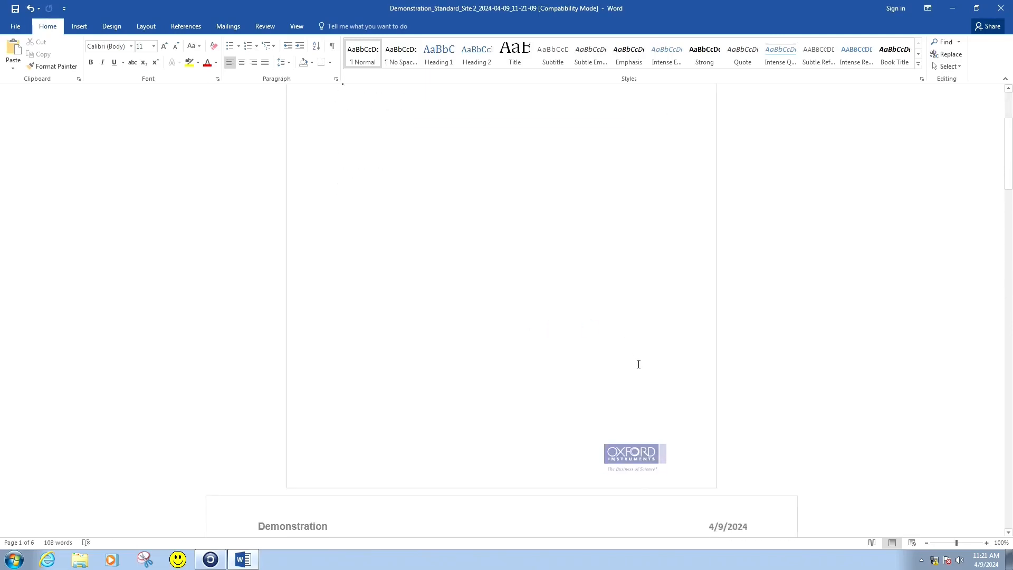
pyautogui.scroll(-20, 638, 365)
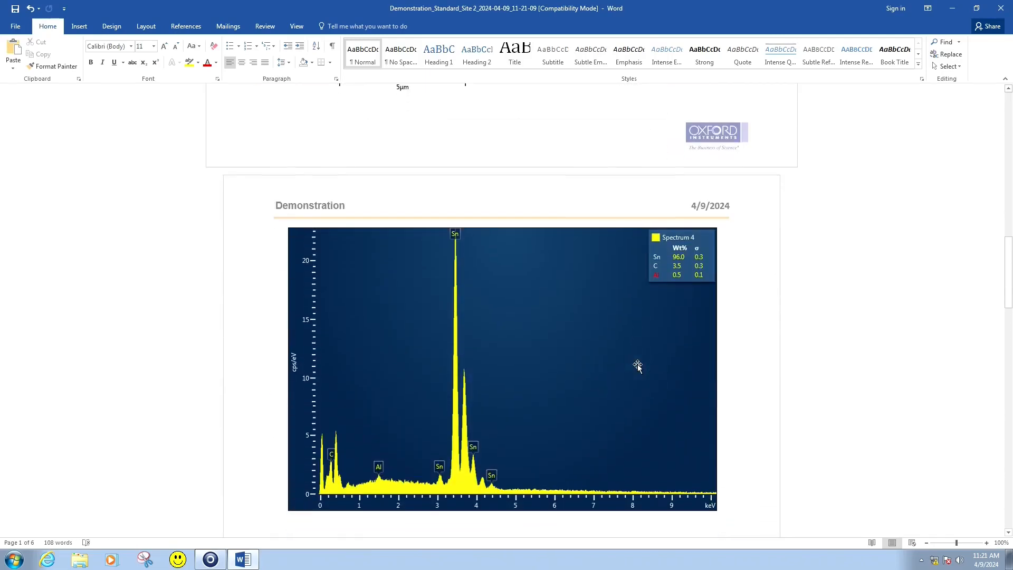
pyautogui.scroll(-20, 637, 365)
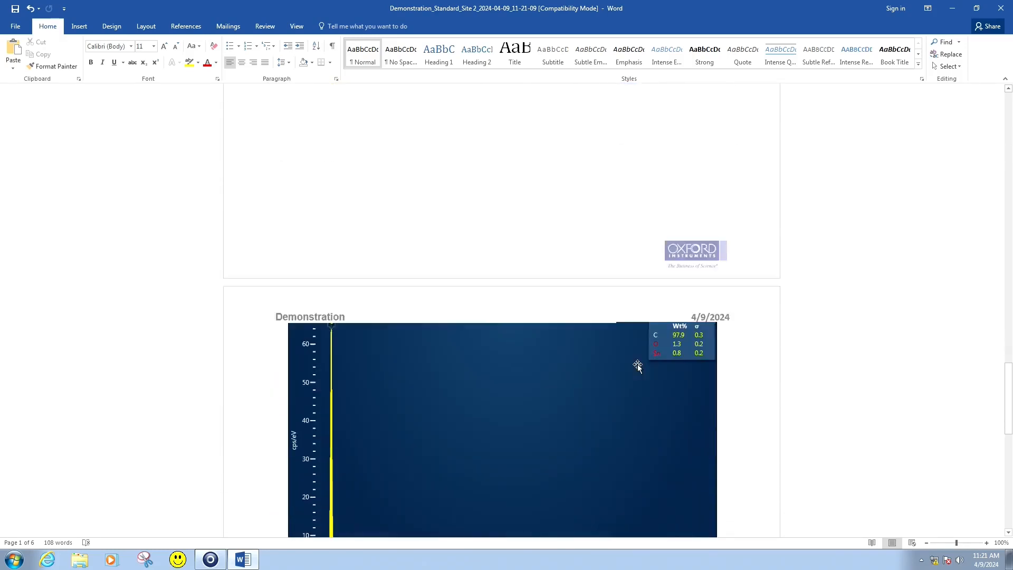
pyautogui.scroll(-7, 640, 368)
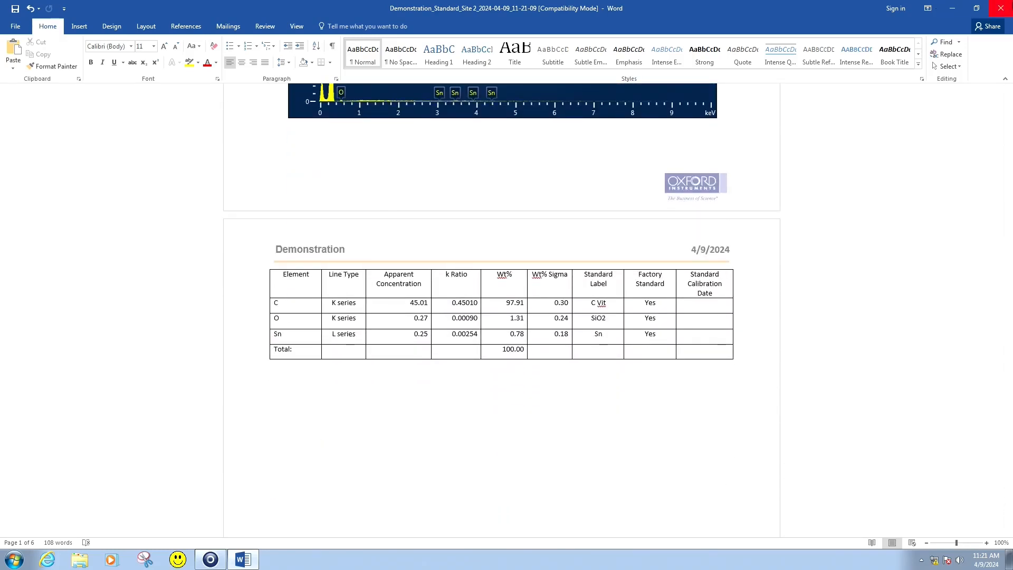
pyautogui.click(1011, 6)
pyautogui.click(547, 313)
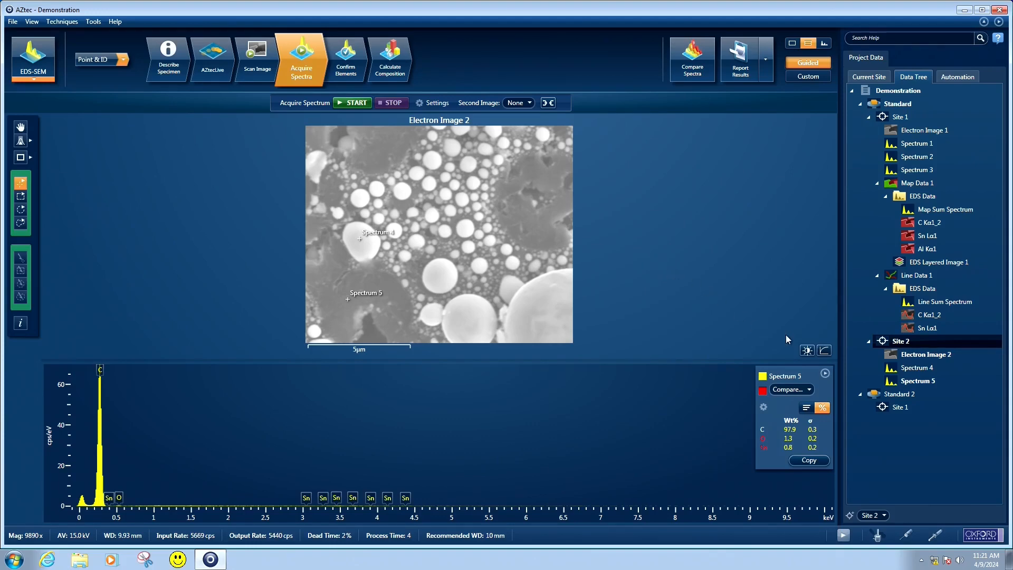
# Retract the Ultim40 EDS detector
pyautogui.click(907, 533)
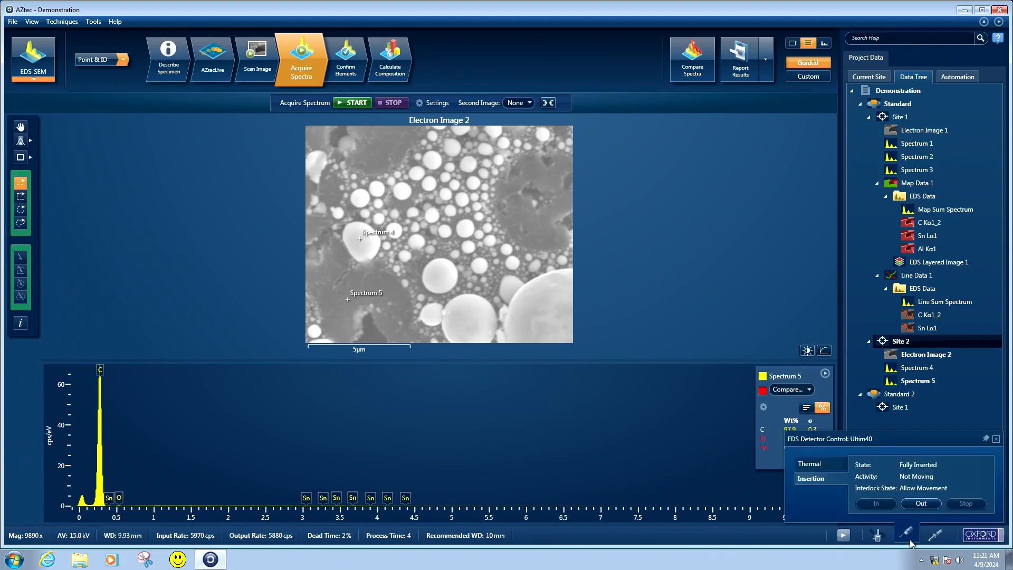
pyautogui.click(925, 503)
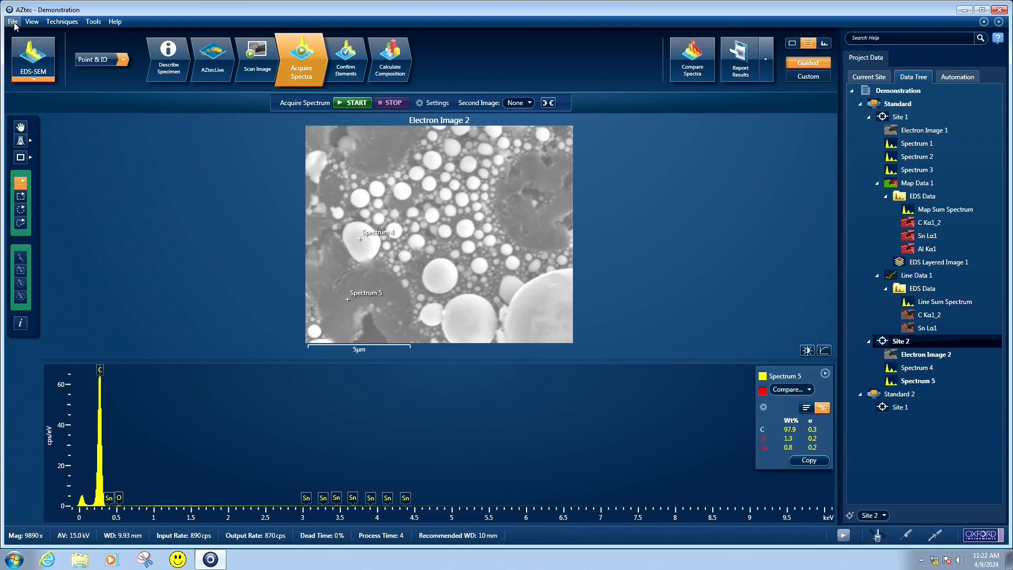
# Save the Demonstration project and exit AZtec
pyautogui.click(1002, 12)
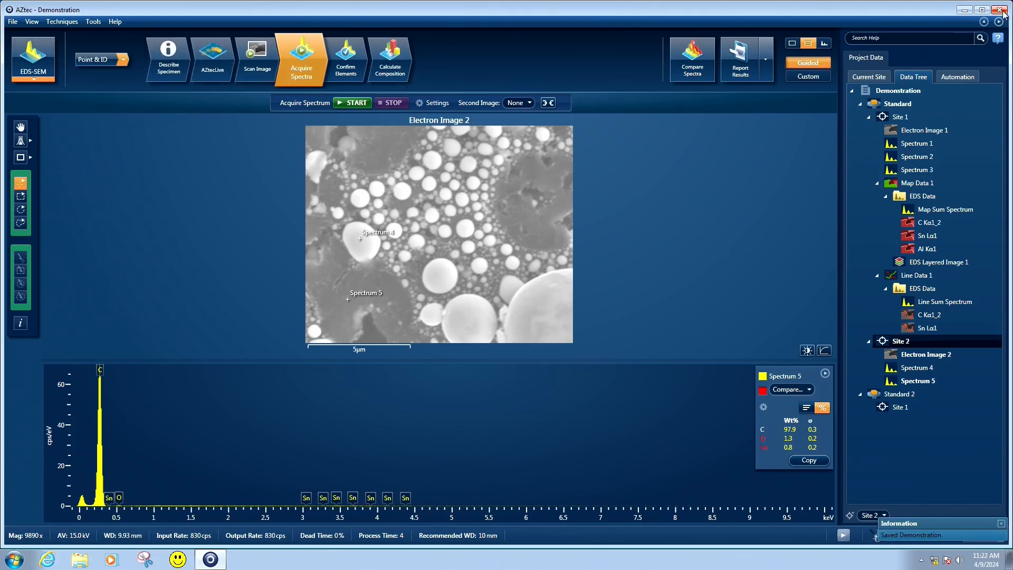
pyautogui.click(1003, 11)
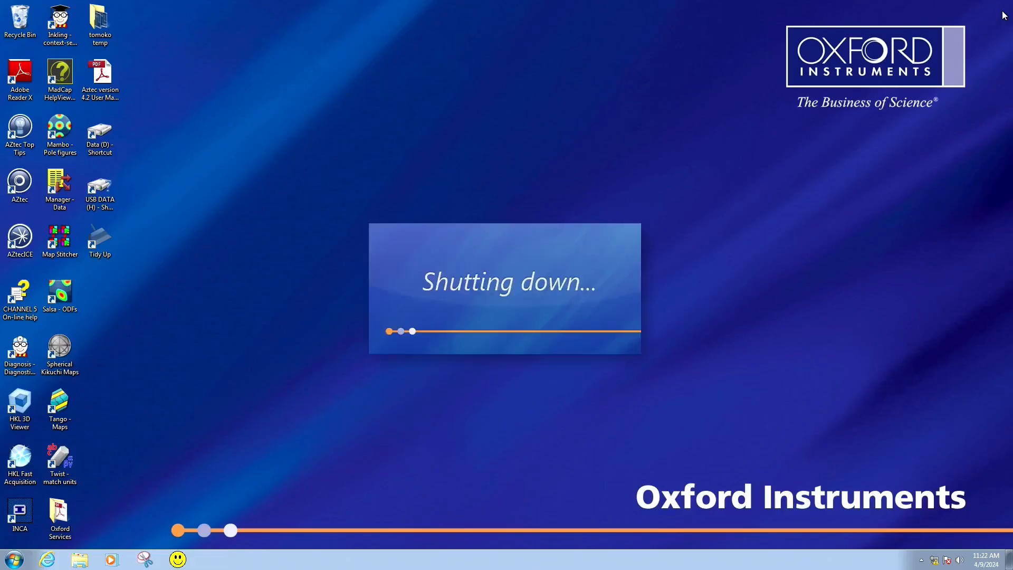